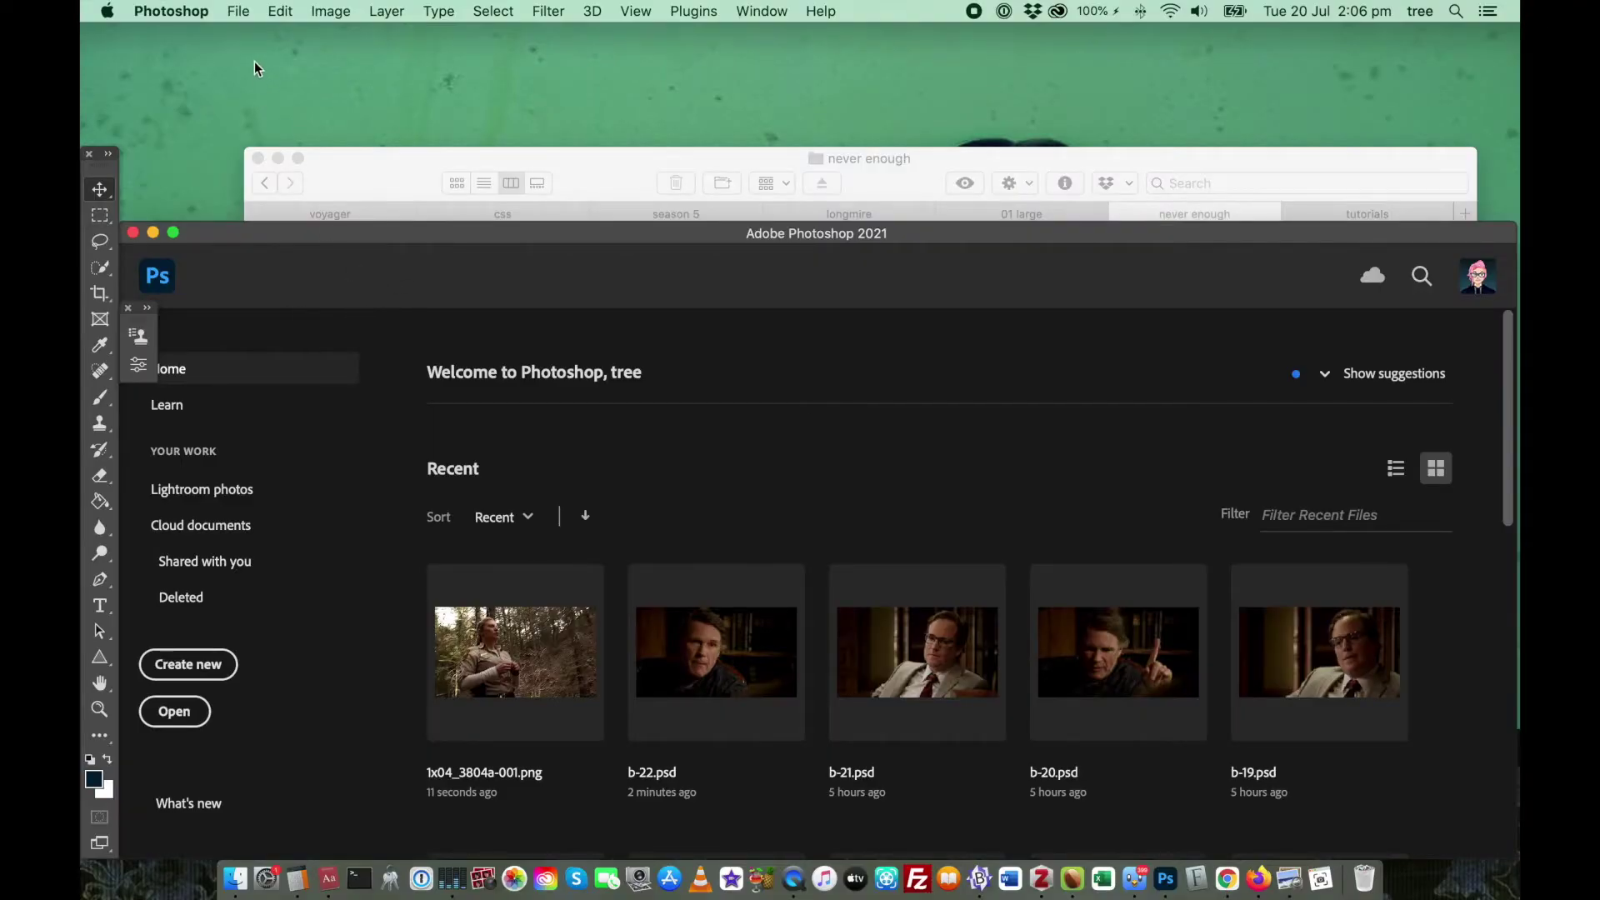
Step: Load frames 1x04_3804a-001.png through 1x04_3804a-340.png (40 files) as stacked layers with Load Files into Stack
{"action": "left_click", "coordinate": [233, 10]}
{"action": "mouse_move", "coordinate": [362, 530]}
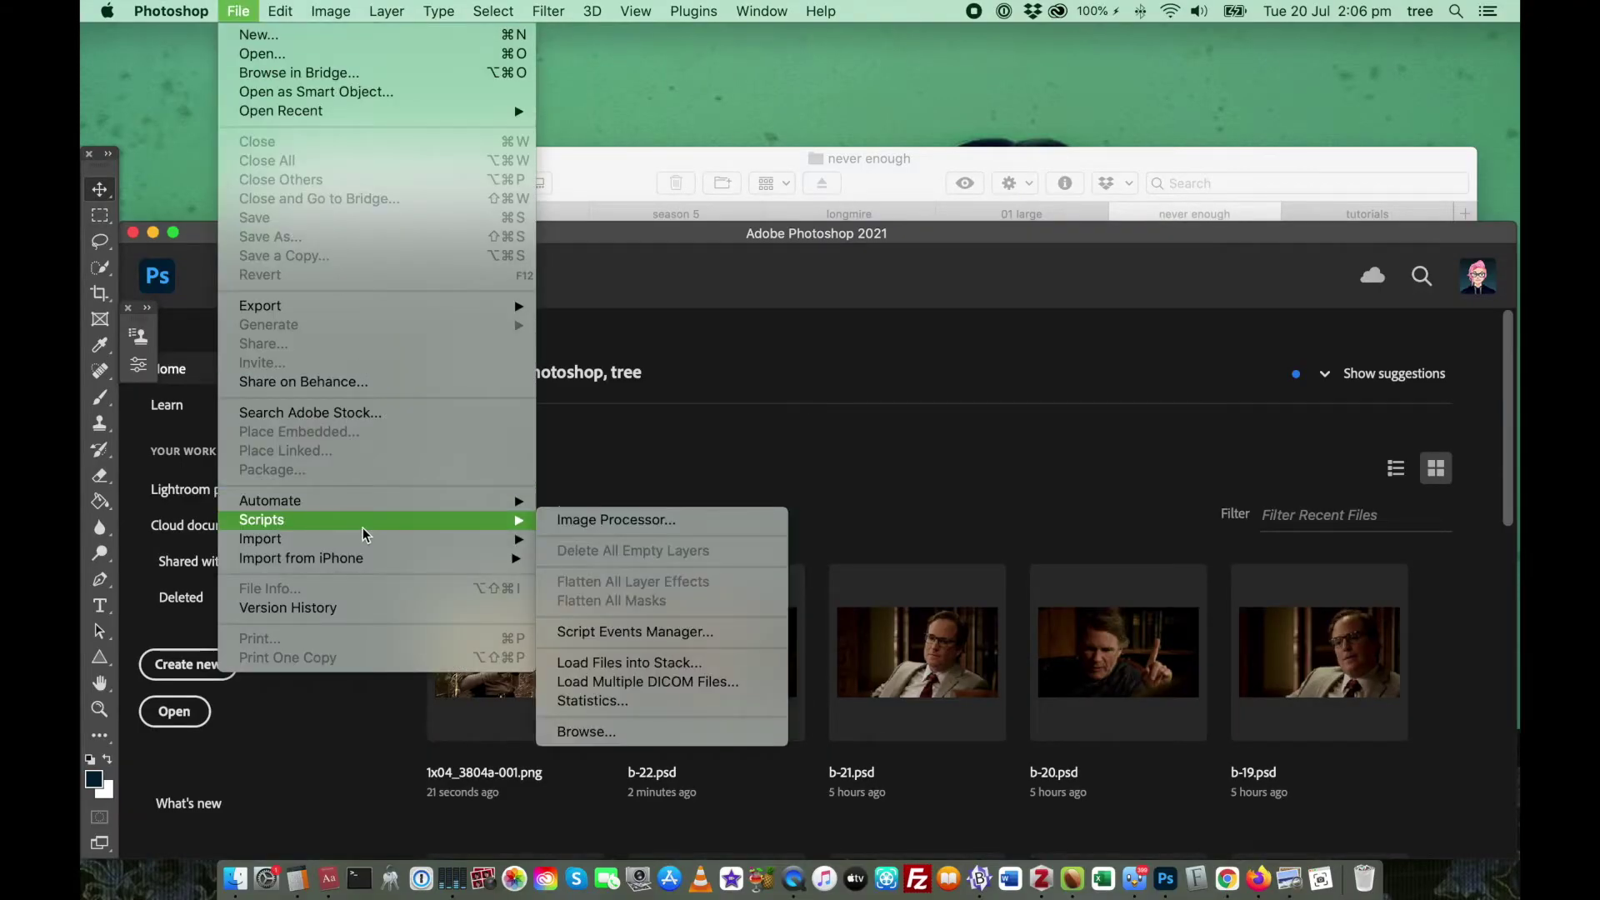
{"action": "left_click", "coordinate": [752, 664]}
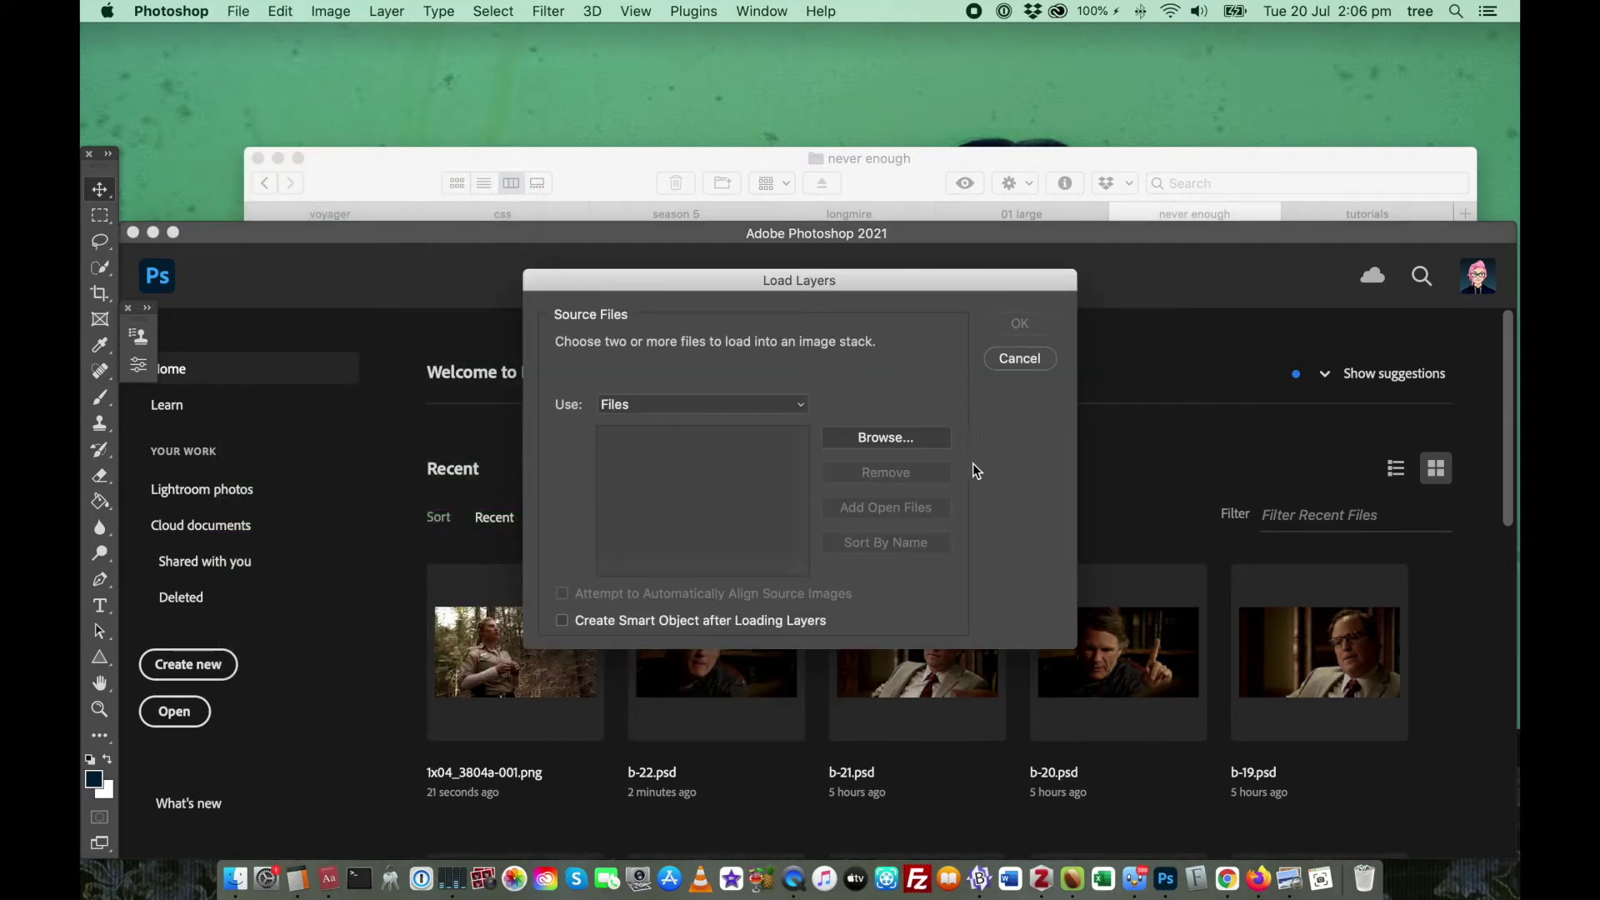
{"action": "left_click", "coordinate": [943, 442]}
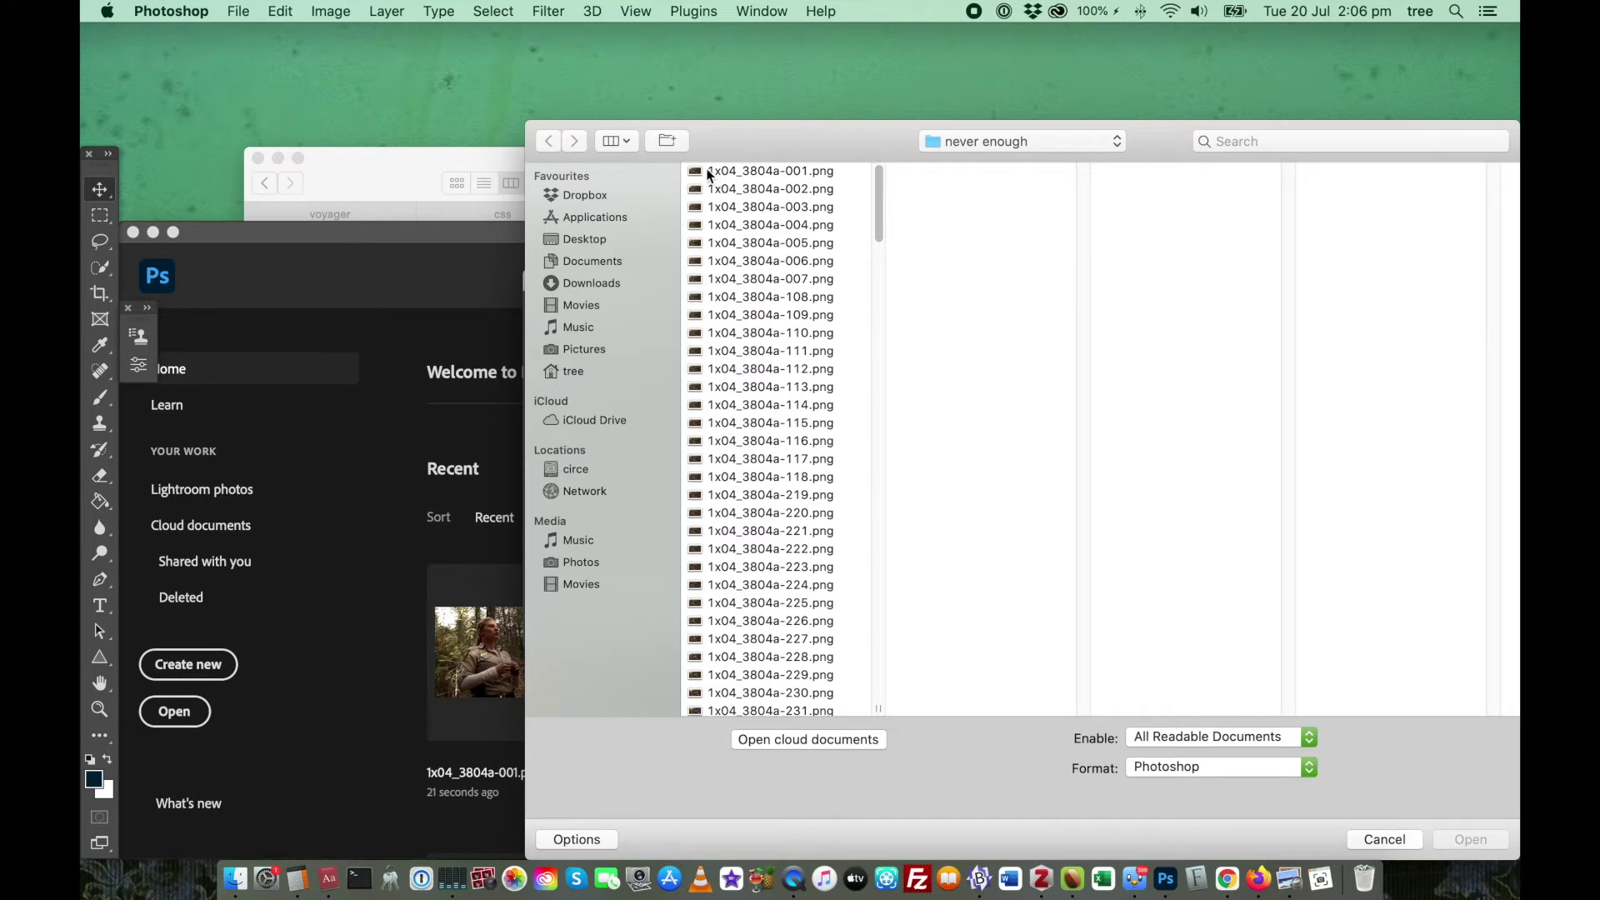
{"action": "left_click", "coordinate": [708, 172]}
{"action": "scroll", "coordinate": [769, 367], "scroll_direction": "down", "scroll_amount": 5}
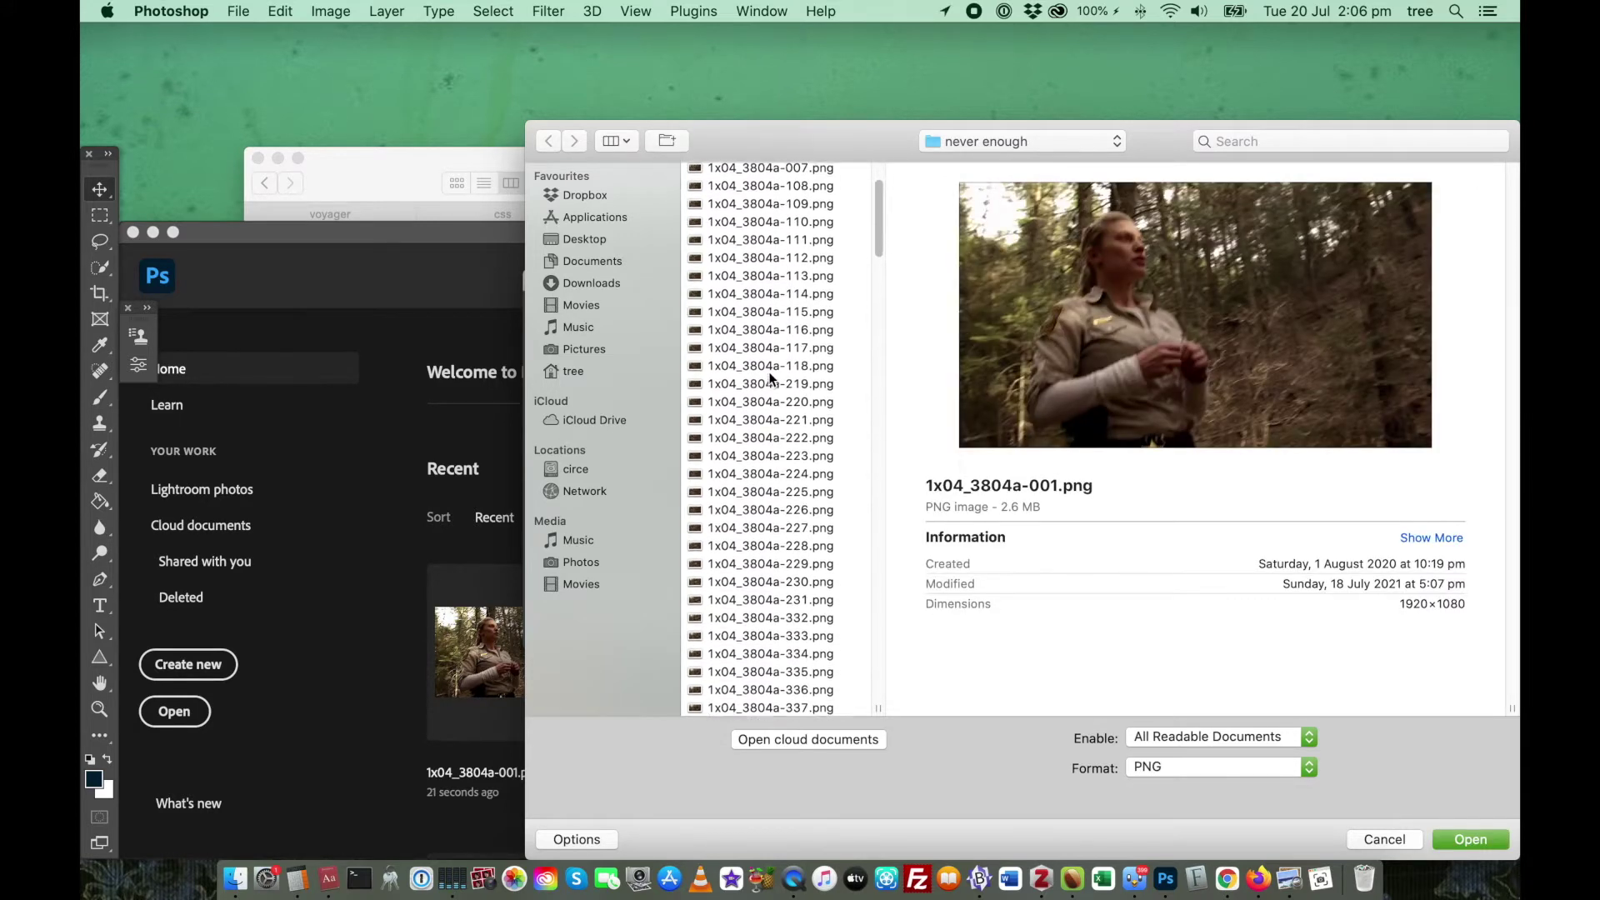
{"action": "scroll", "coordinate": [768, 372], "scroll_direction": "down", "scroll_amount": 1}
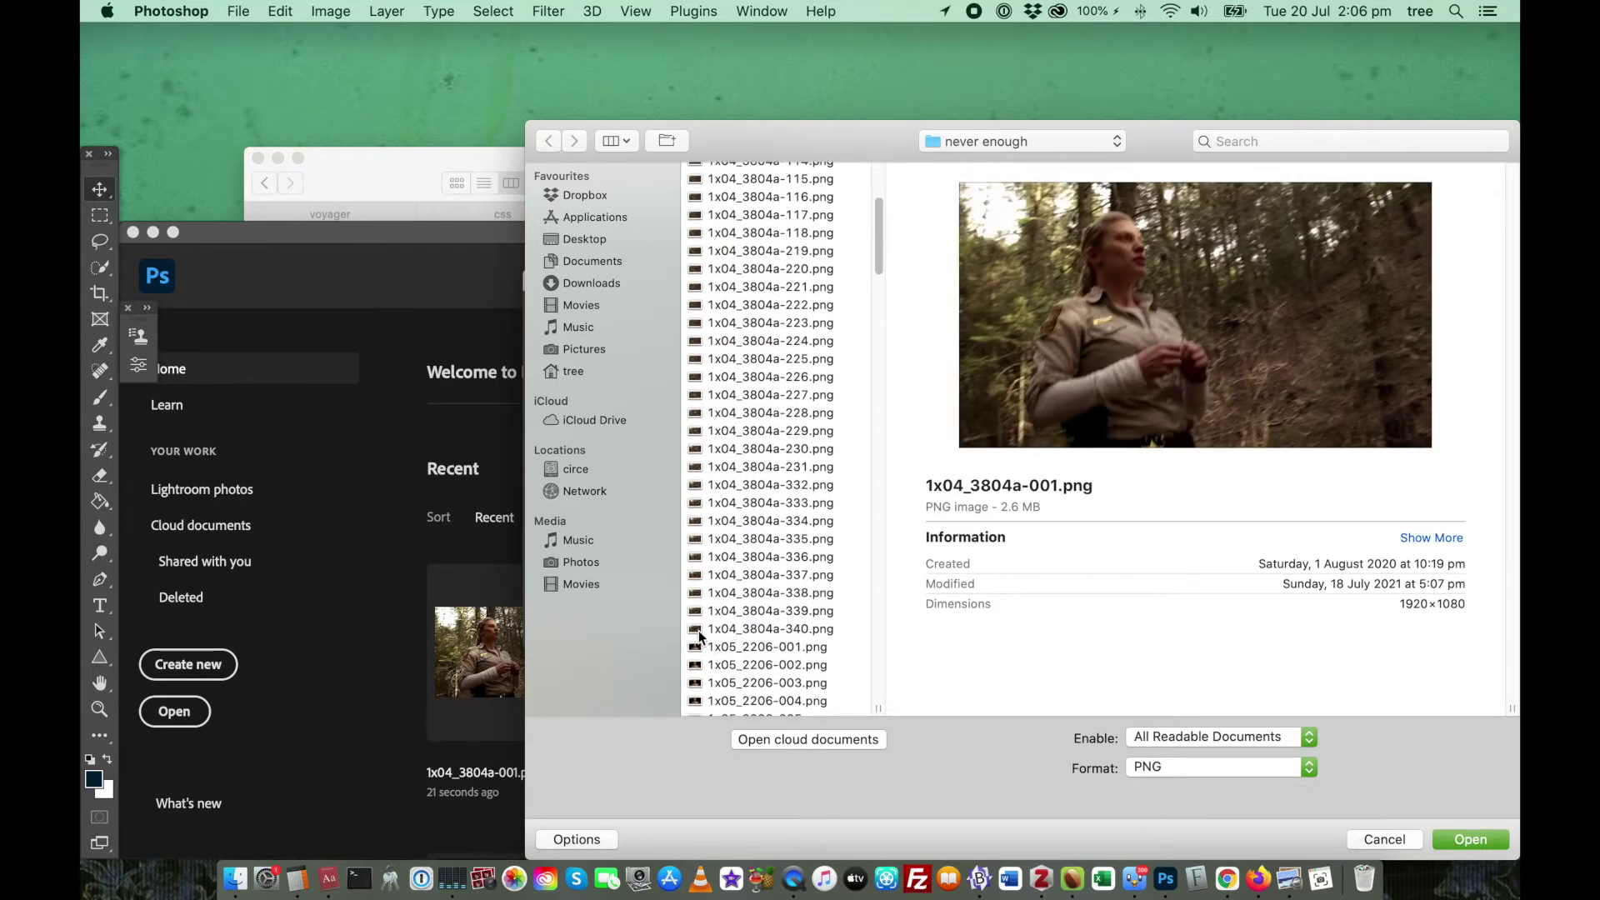
{"action": "left_click", "coordinate": [698, 633], "text": "shift"}
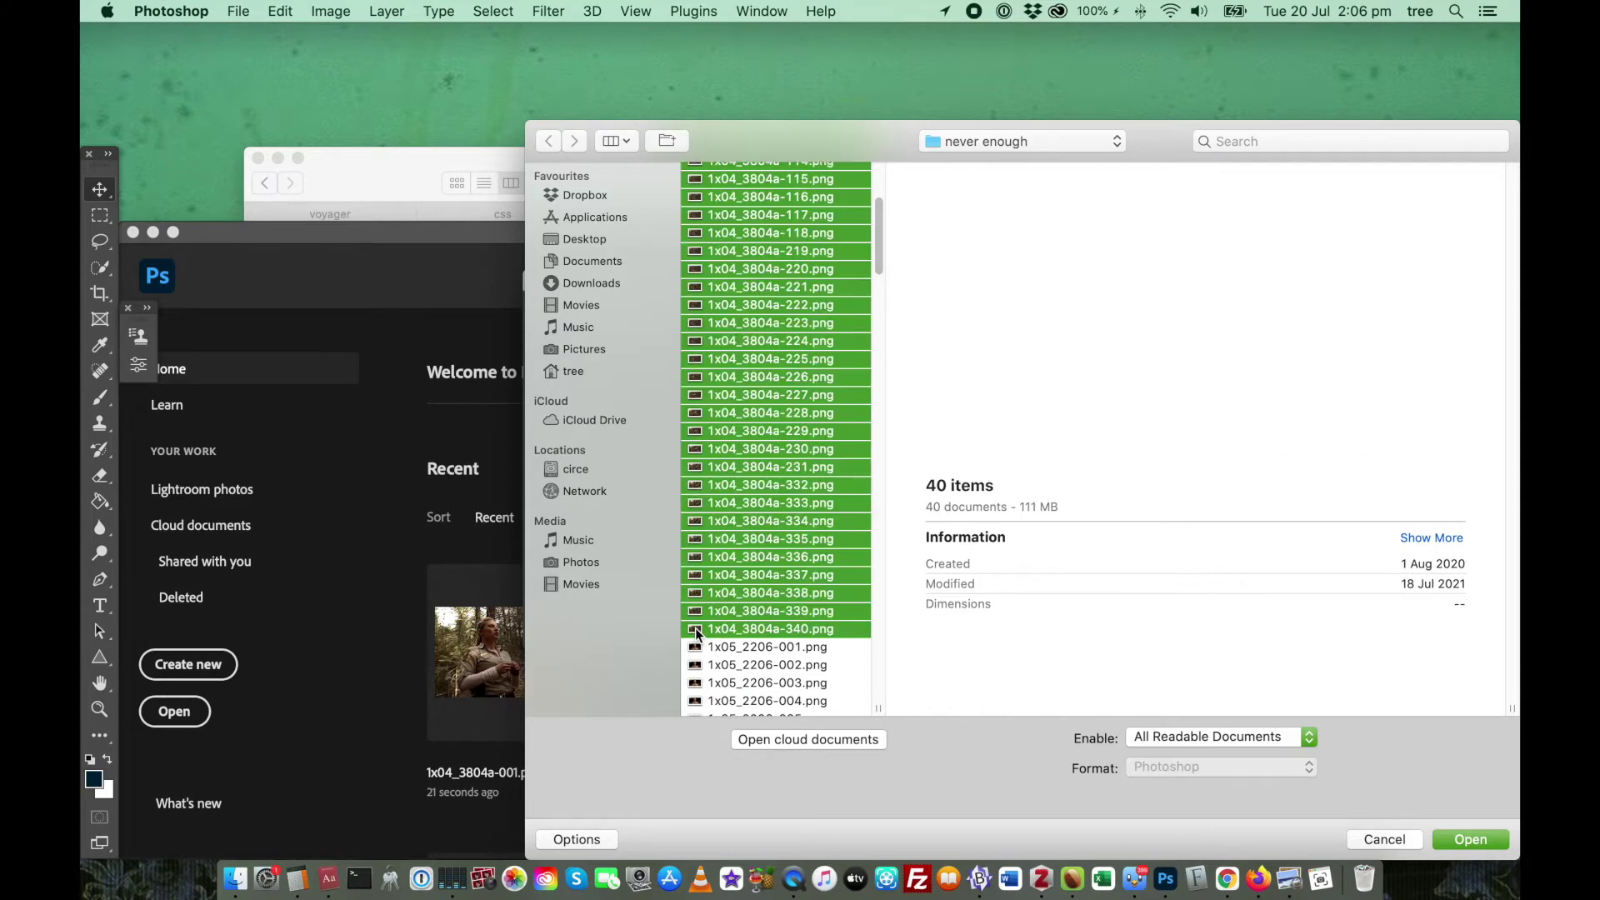
{"action": "left_click", "coordinate": [1477, 843]}
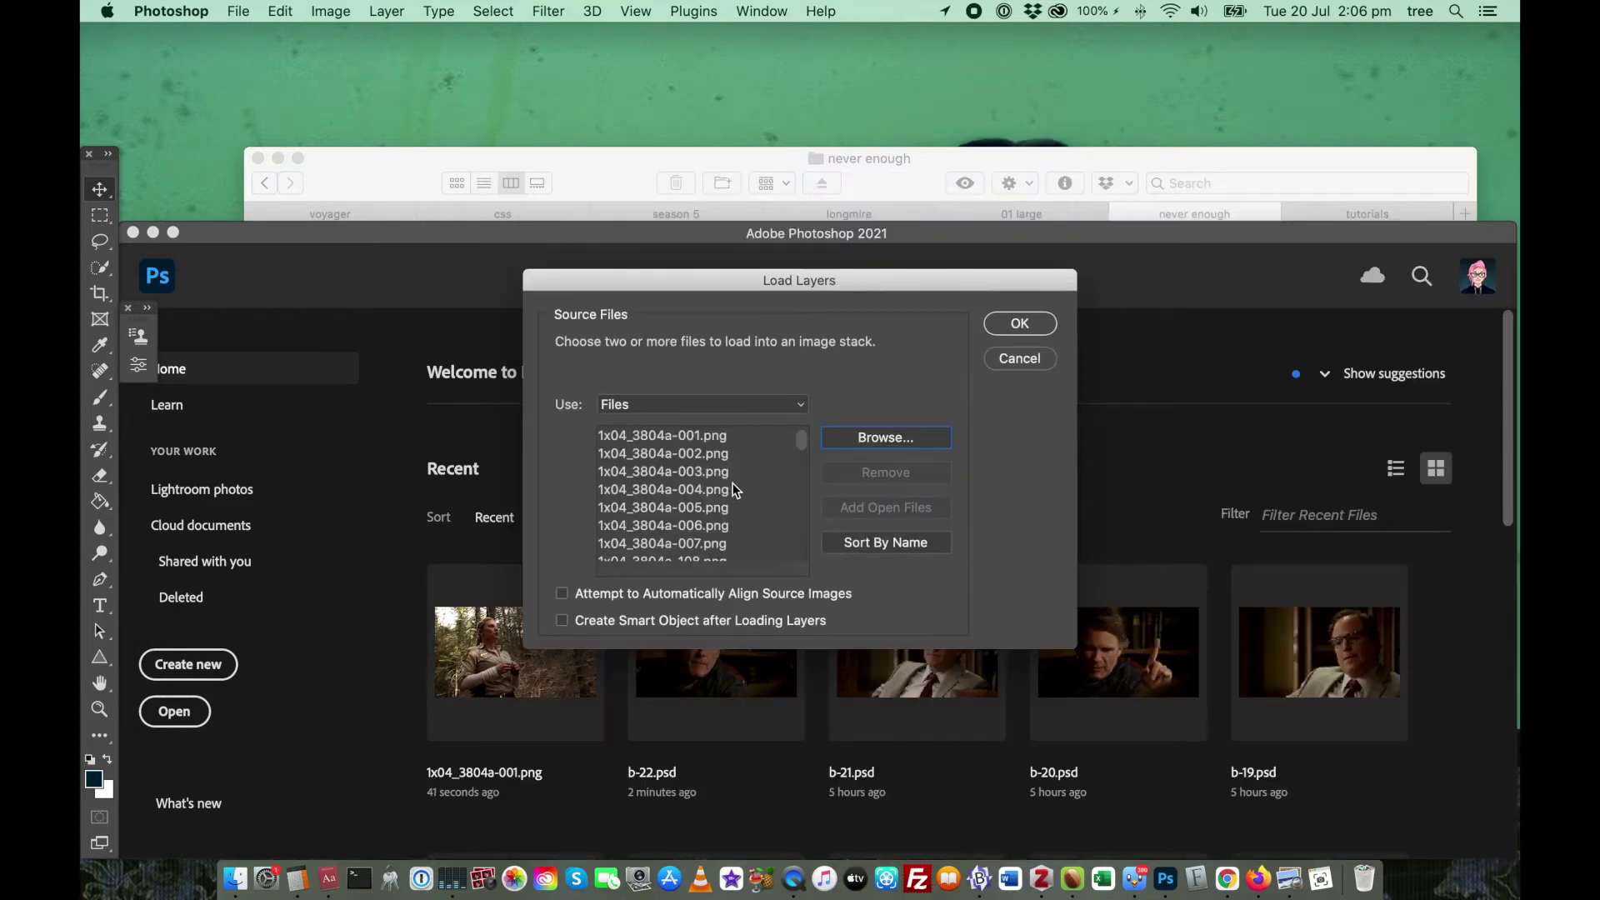
{"action": "scroll", "coordinate": [737, 490], "scroll_direction": "down", "scroll_amount": 10}
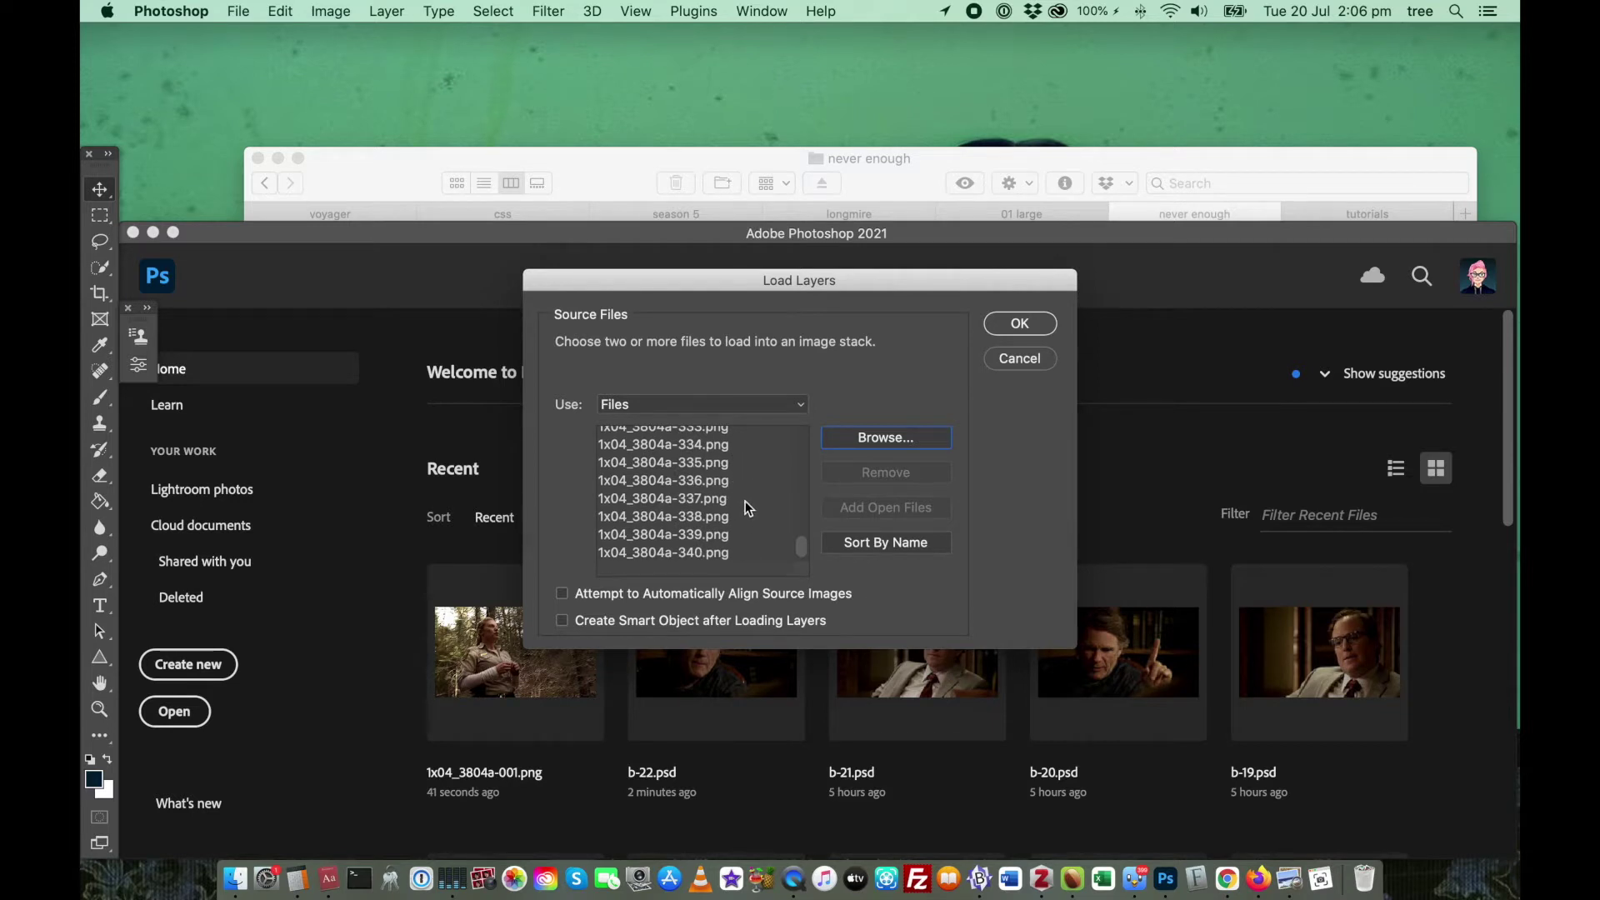
{"action": "scroll", "coordinate": [747, 540], "scroll_direction": "up", "scroll_amount": 20}
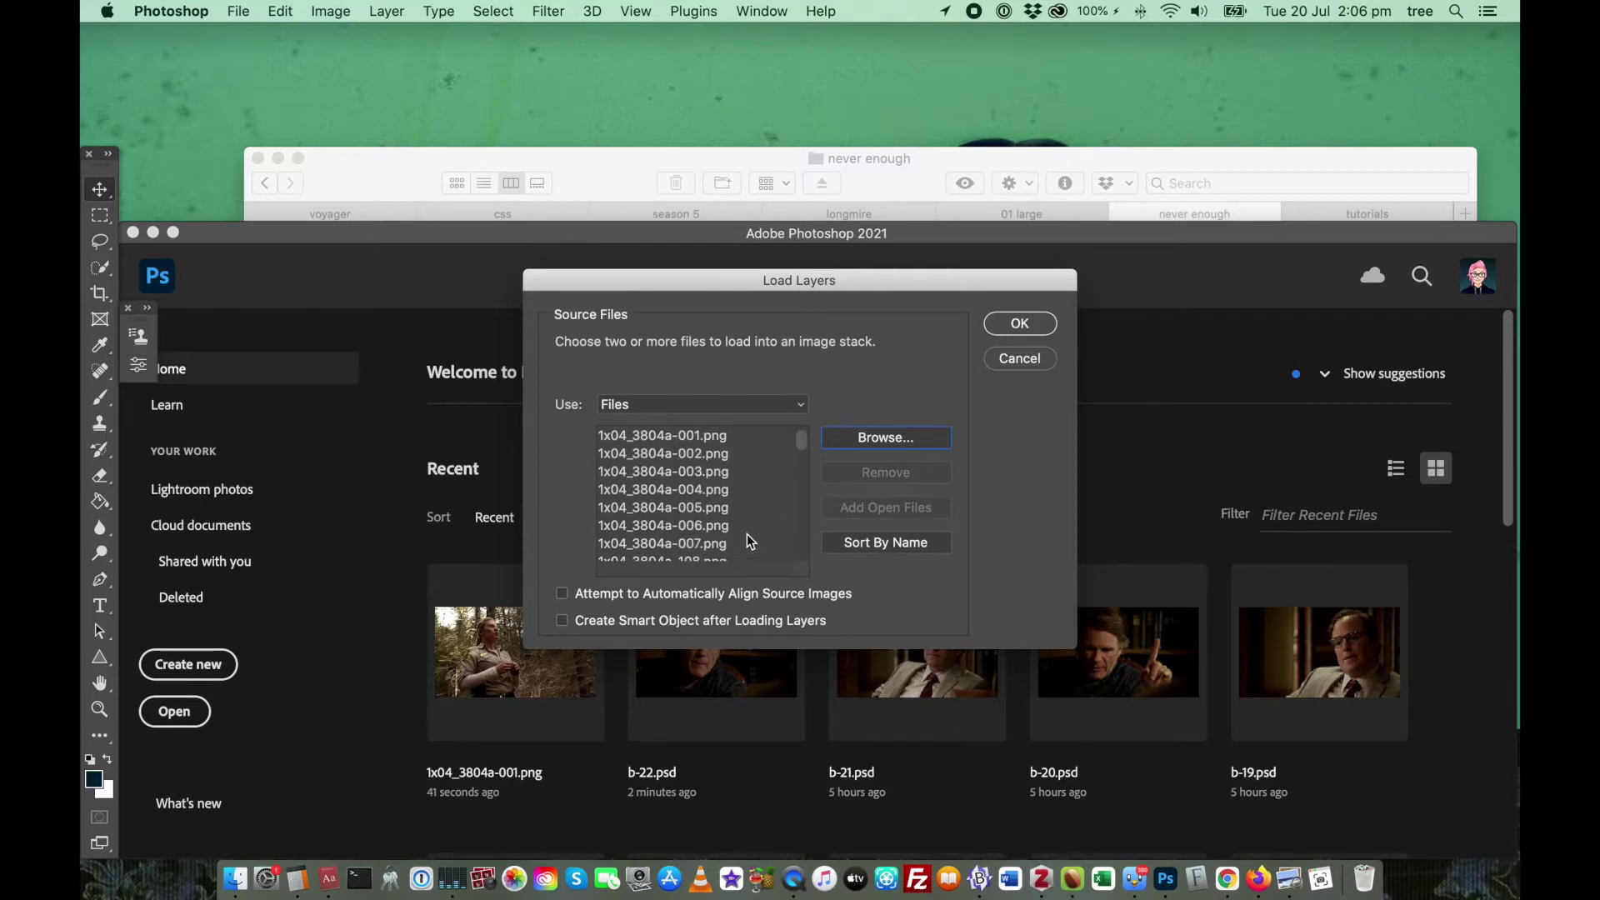
{"action": "left_click", "coordinate": [1001, 326]}
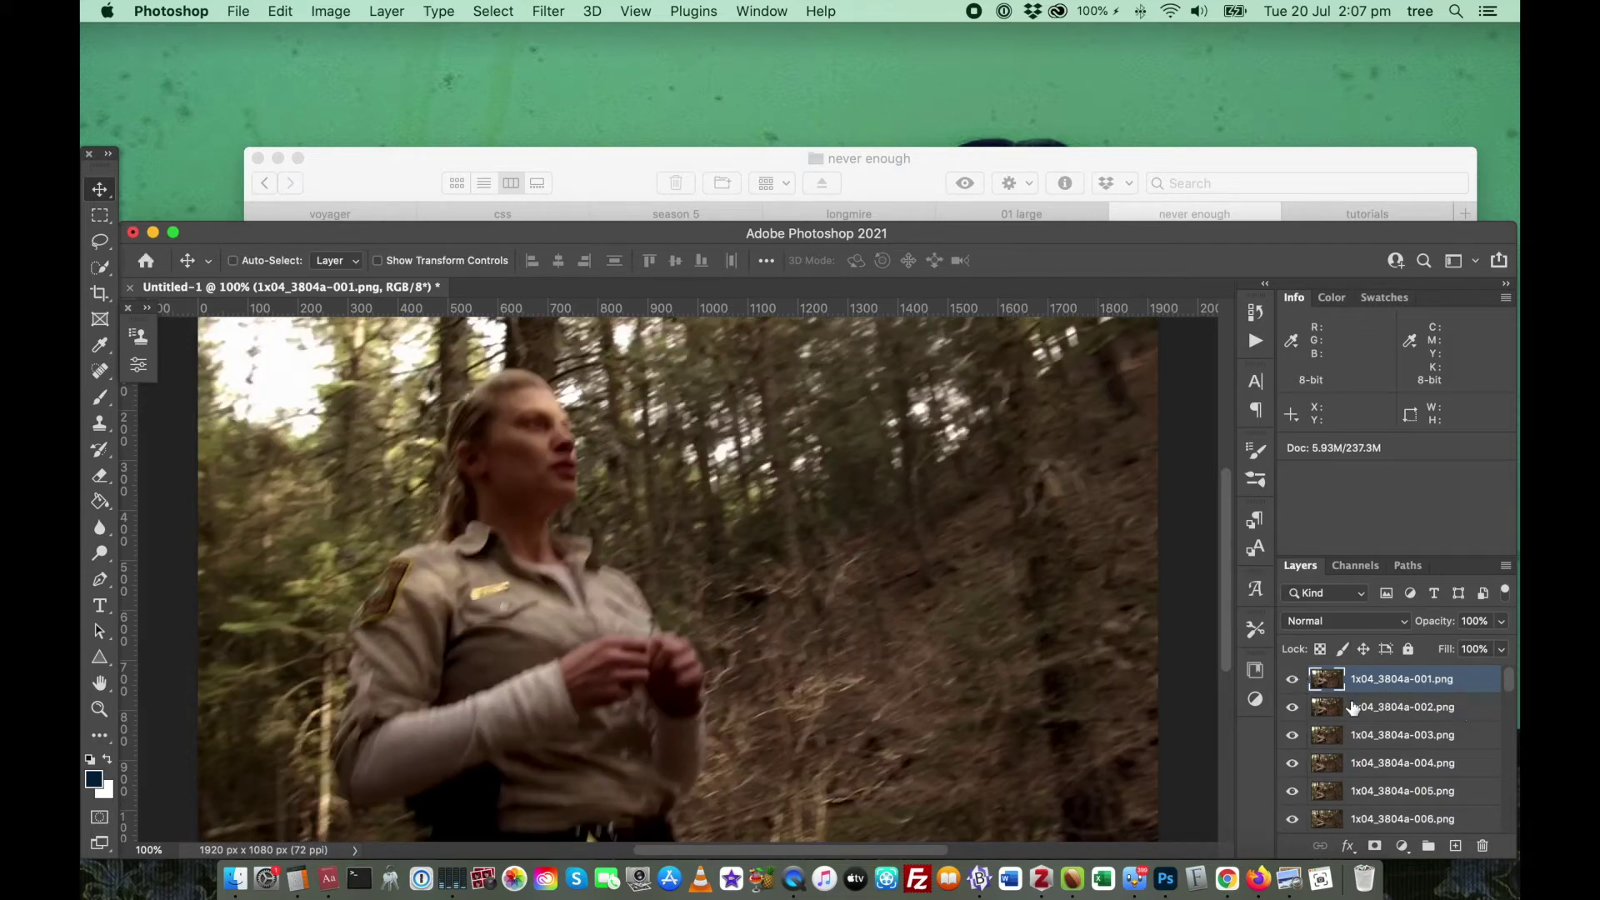
{"action": "scroll", "coordinate": [1446, 742], "scroll_direction": "down", "scroll_amount": 2}
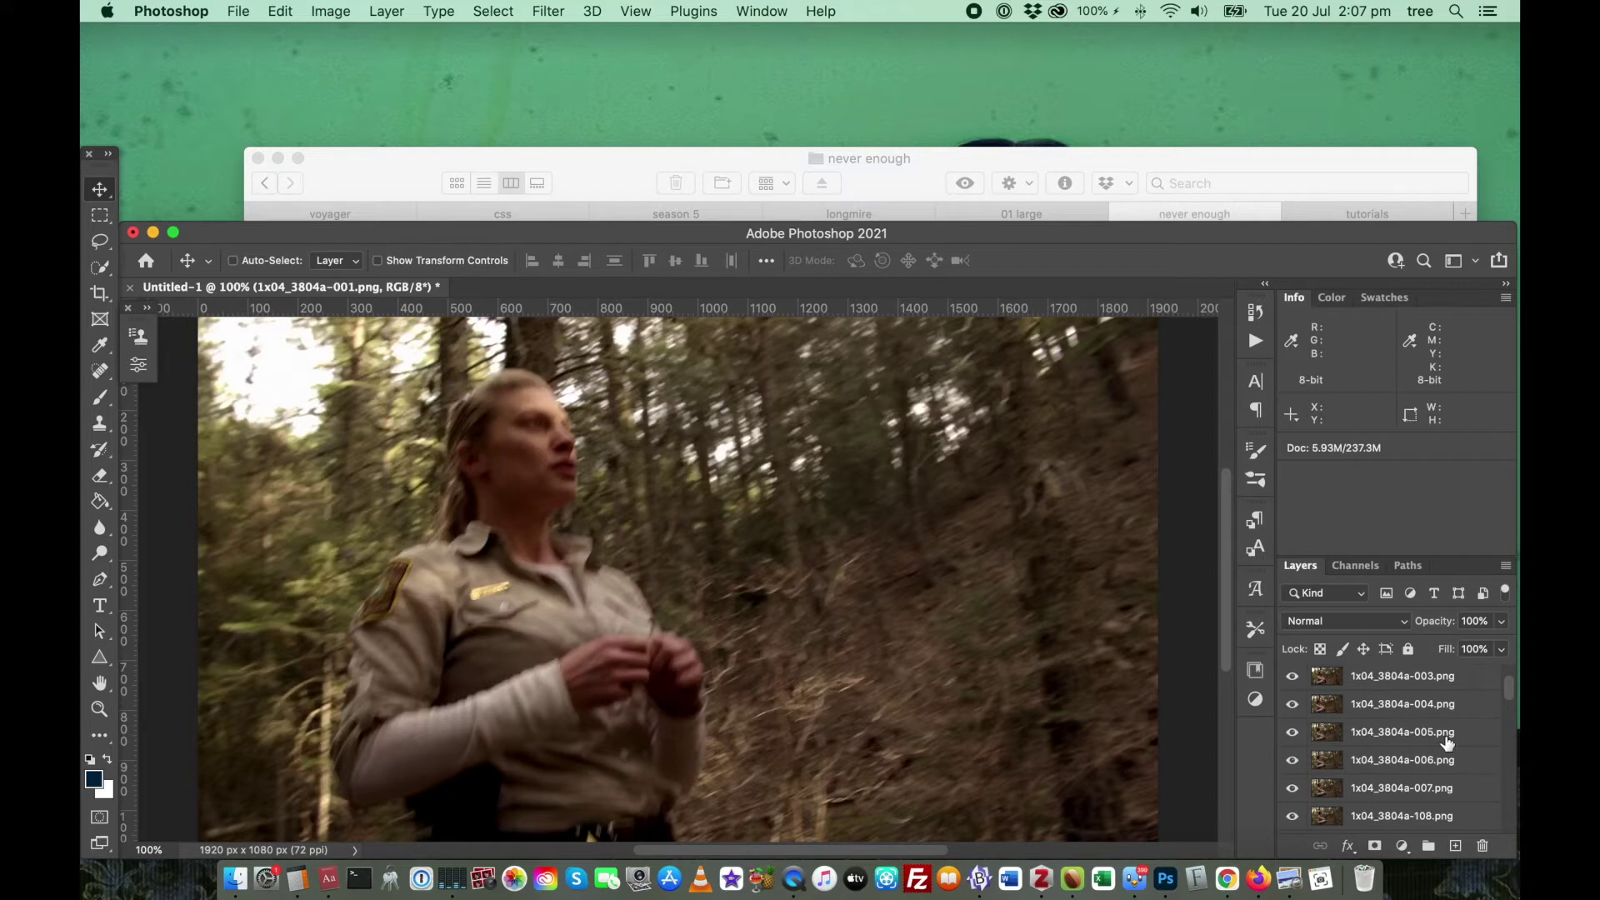
{"action": "scroll", "coordinate": [1447, 742], "scroll_direction": "down", "scroll_amount": 20}
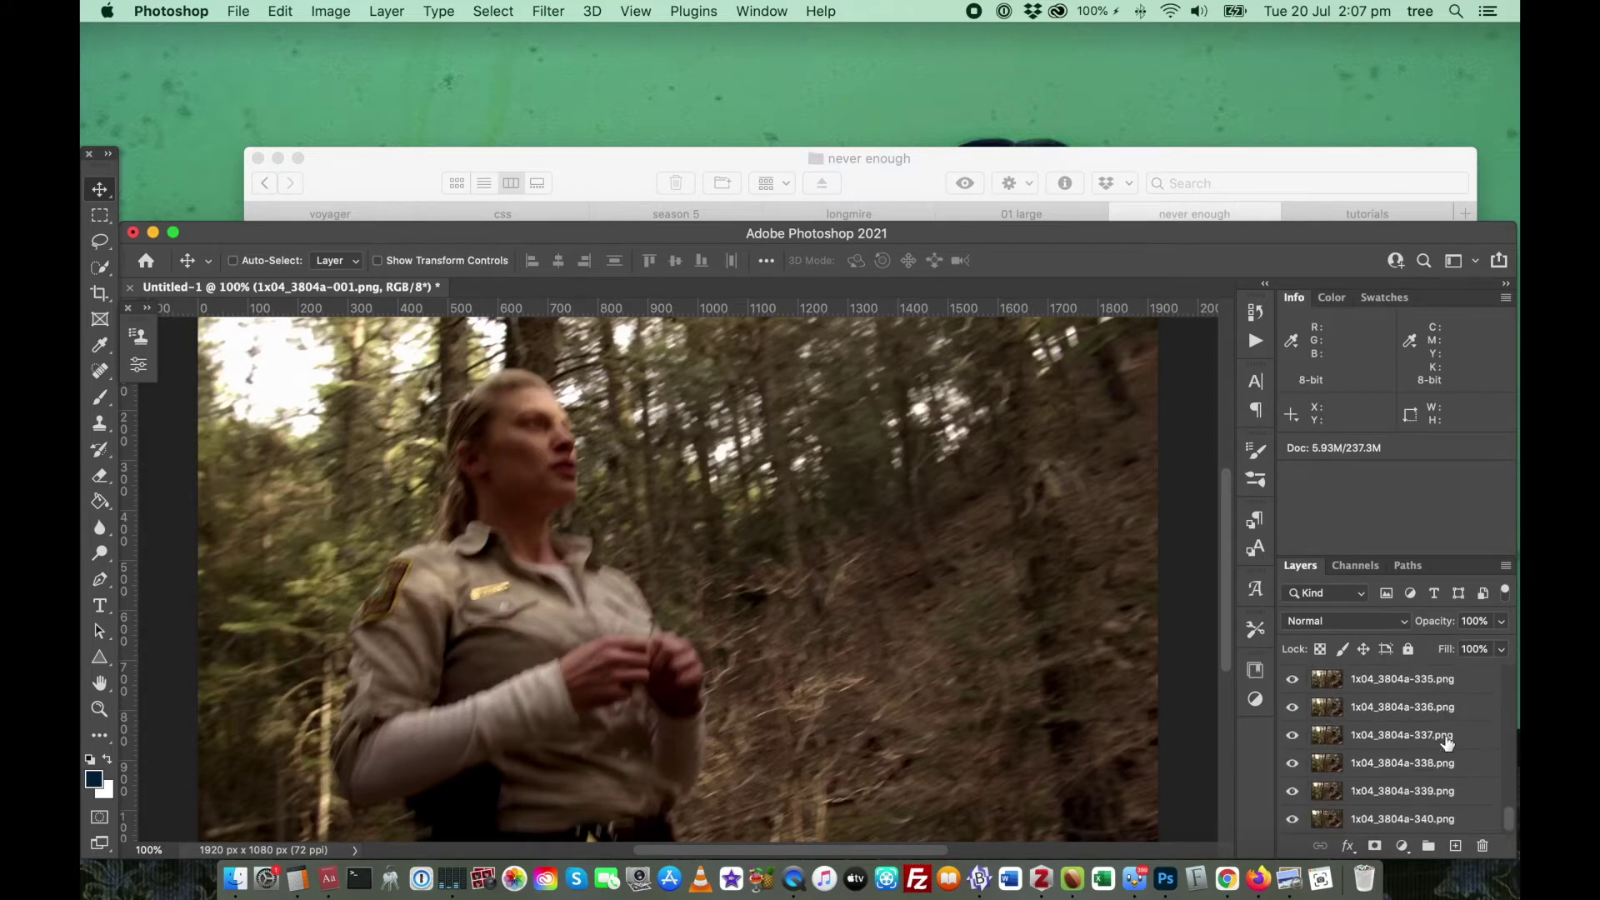
{"action": "scroll", "coordinate": [1417, 741], "scroll_direction": "up", "scroll_amount": 20}
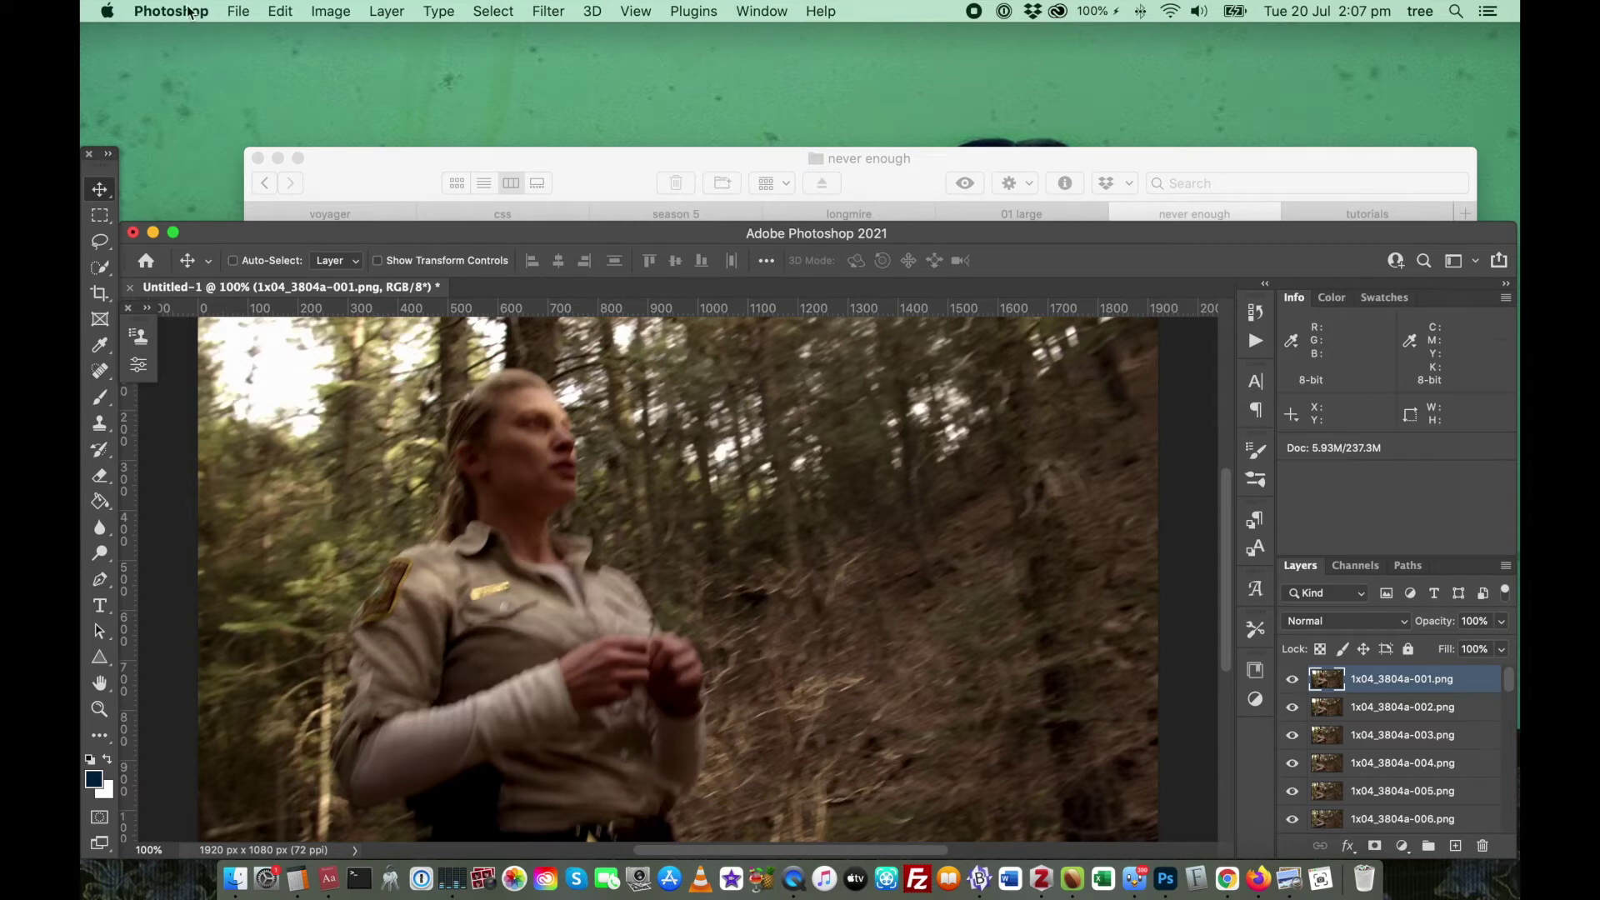
Step: Resize the image to 540 px wide (540 × 304) with proportions constrained, and view it at 200%
{"action": "left_click", "coordinate": [337, 13]}
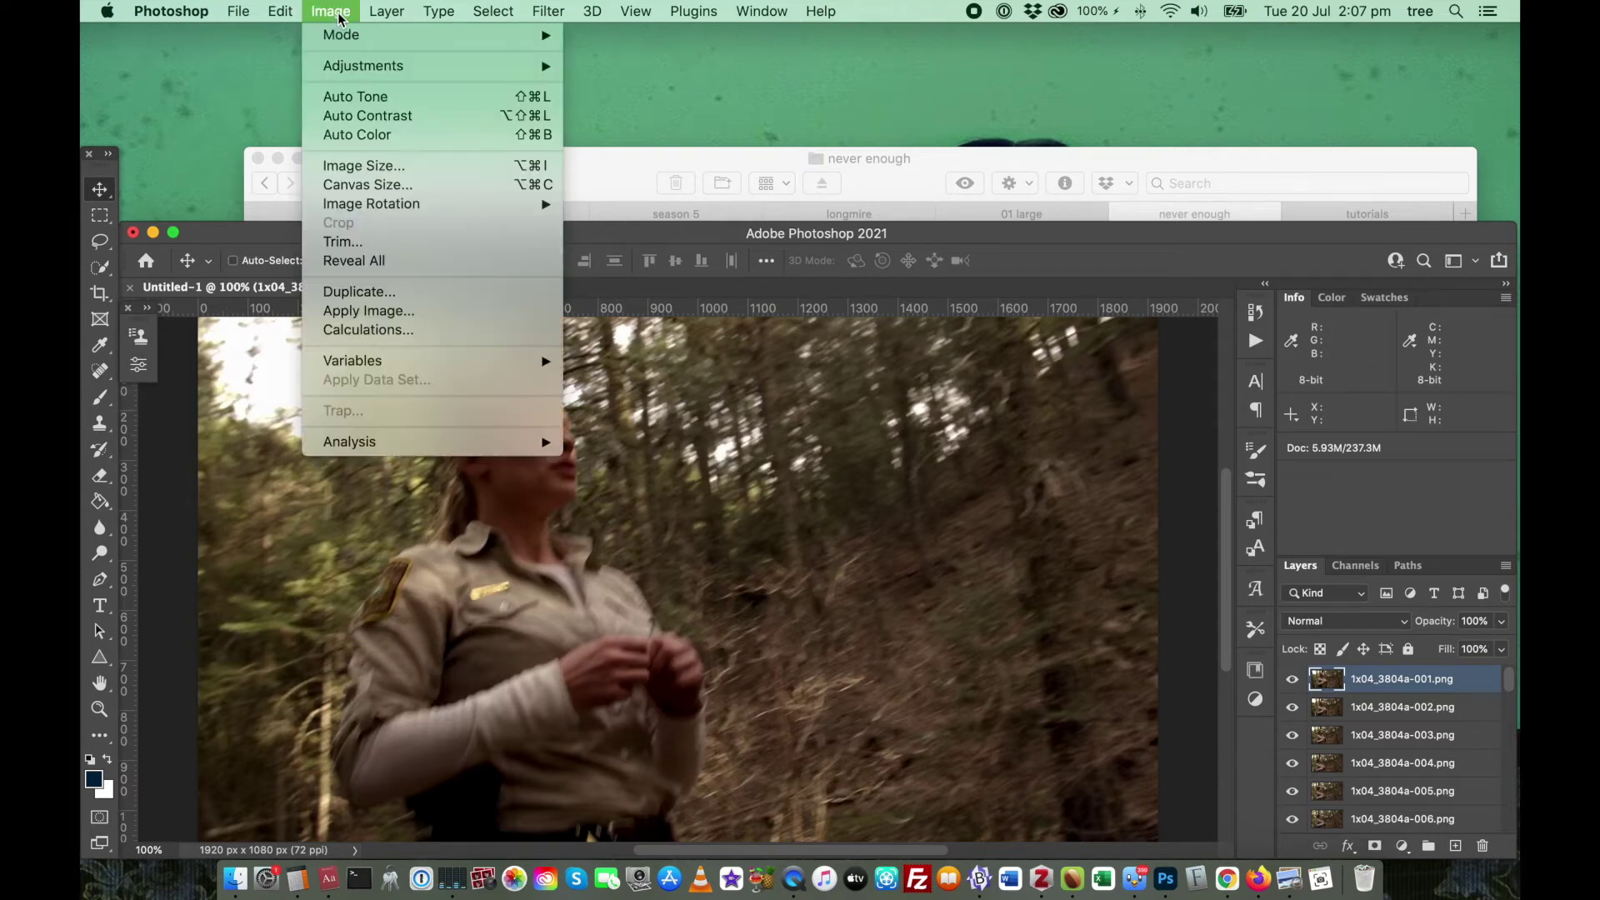
{"action": "left_click", "coordinate": [461, 165]}
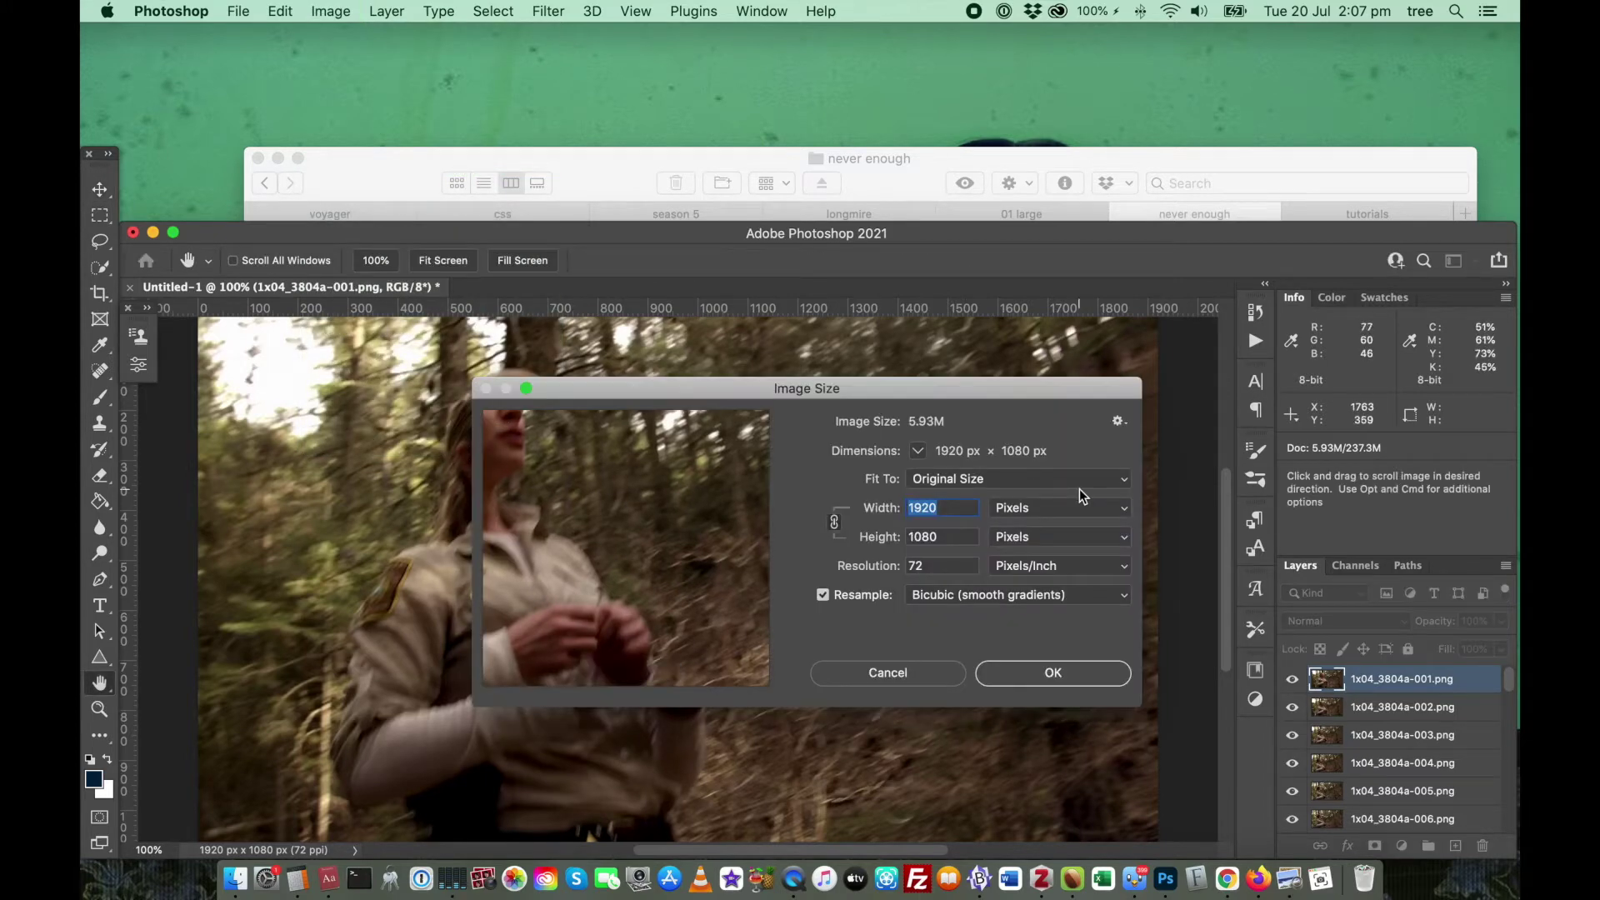
{"action": "type", "text": "540"}
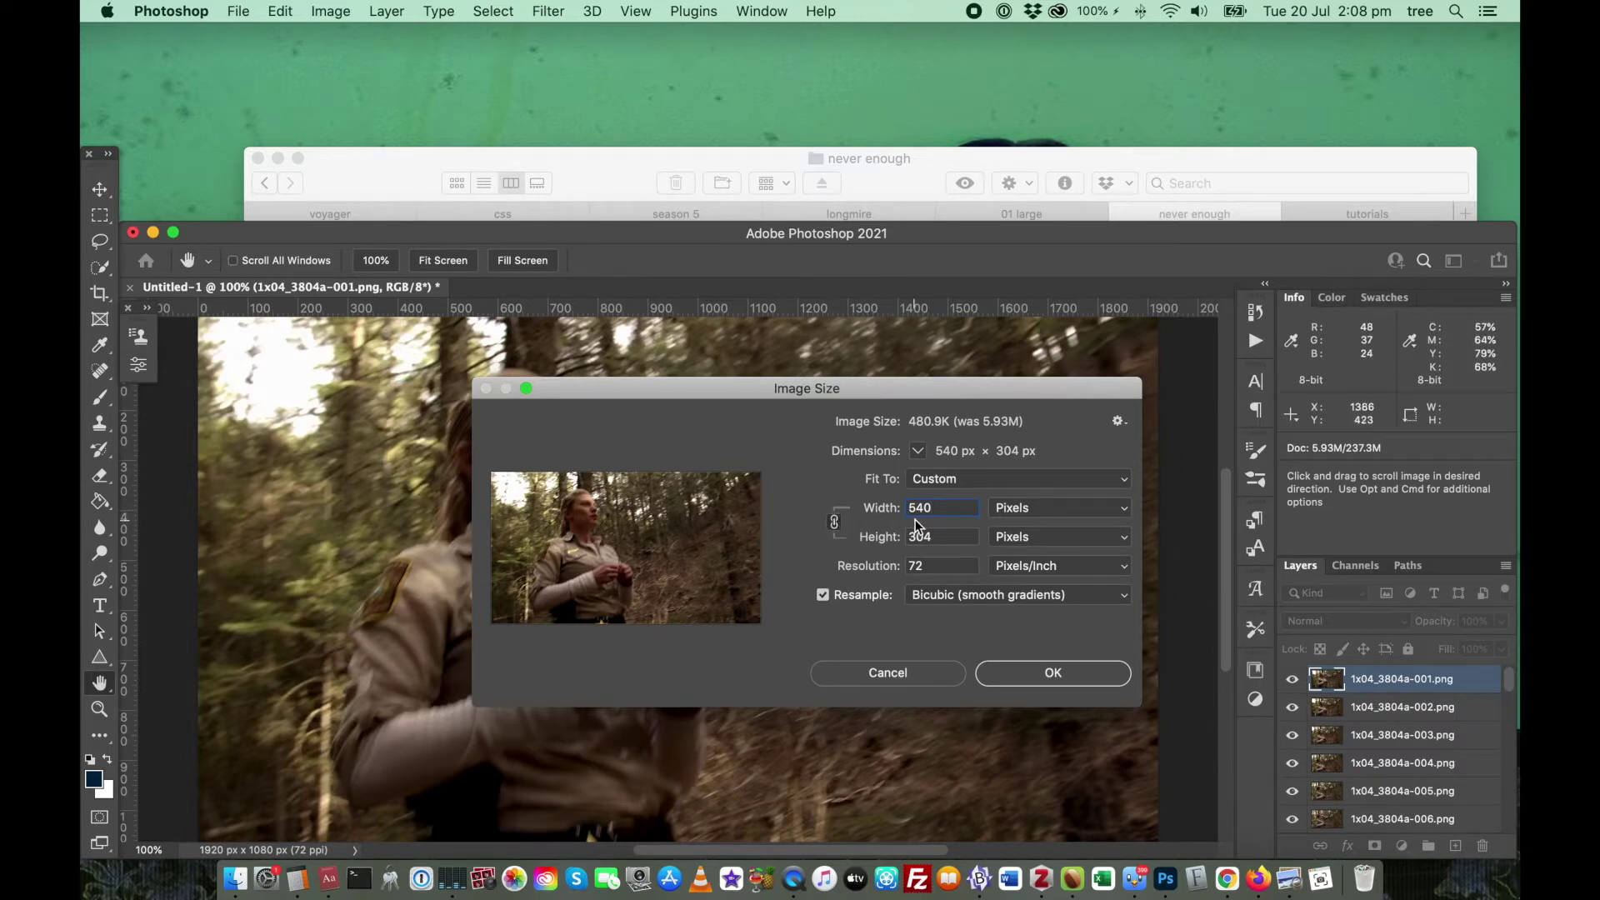
{"action": "left_click", "coordinate": [1060, 679]}
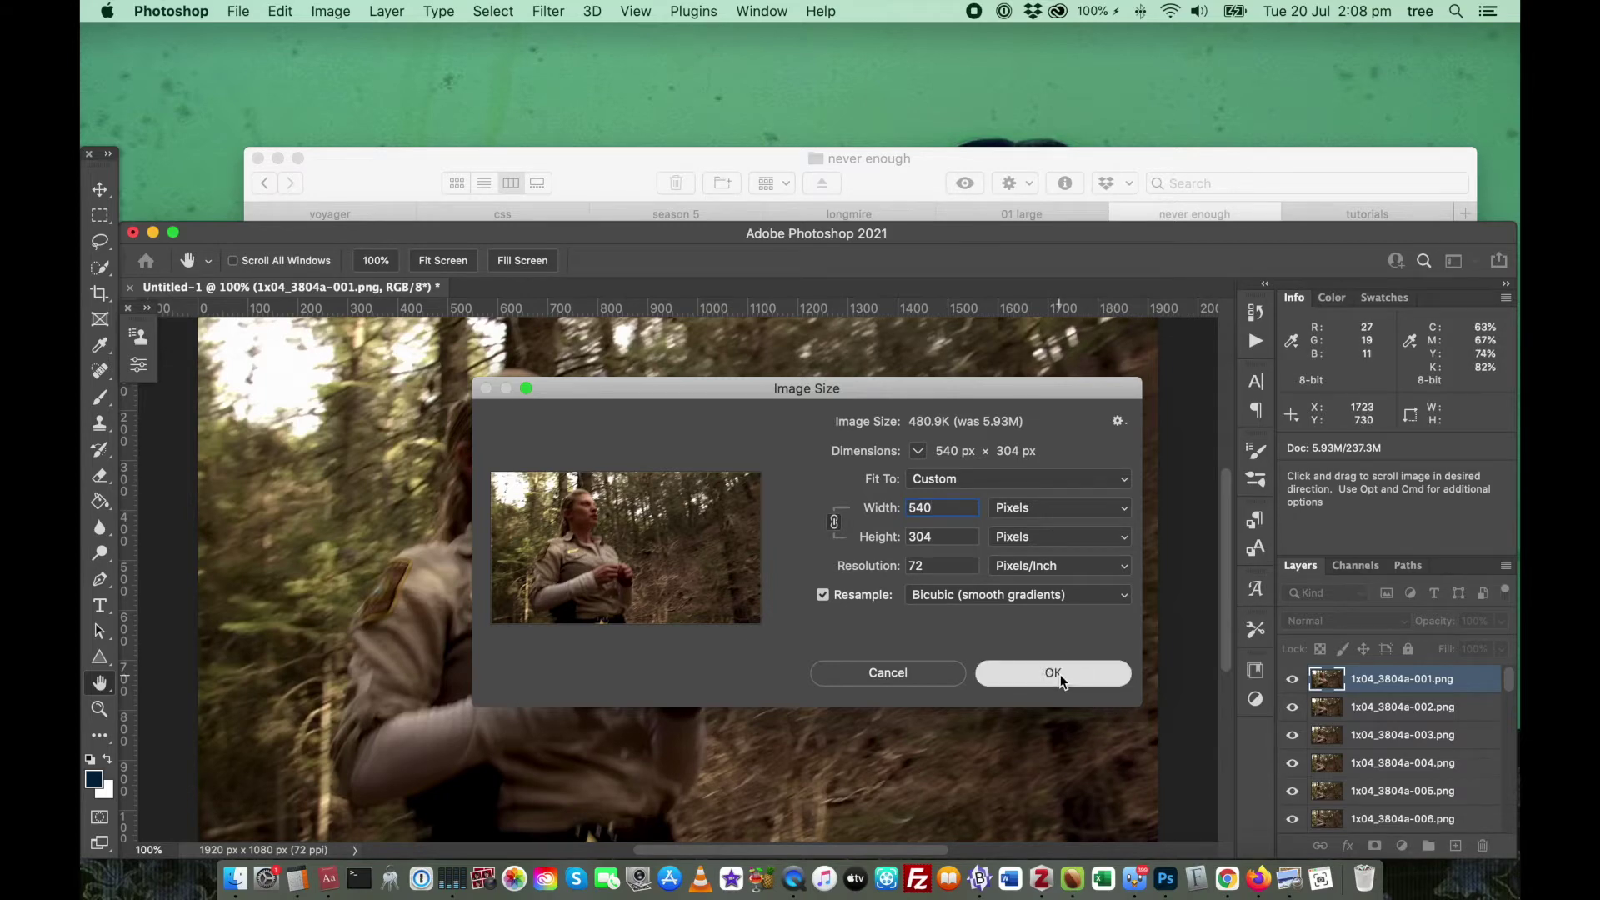
{"action": "key", "text": "v"}
{"action": "key", "text": "super+plus"}
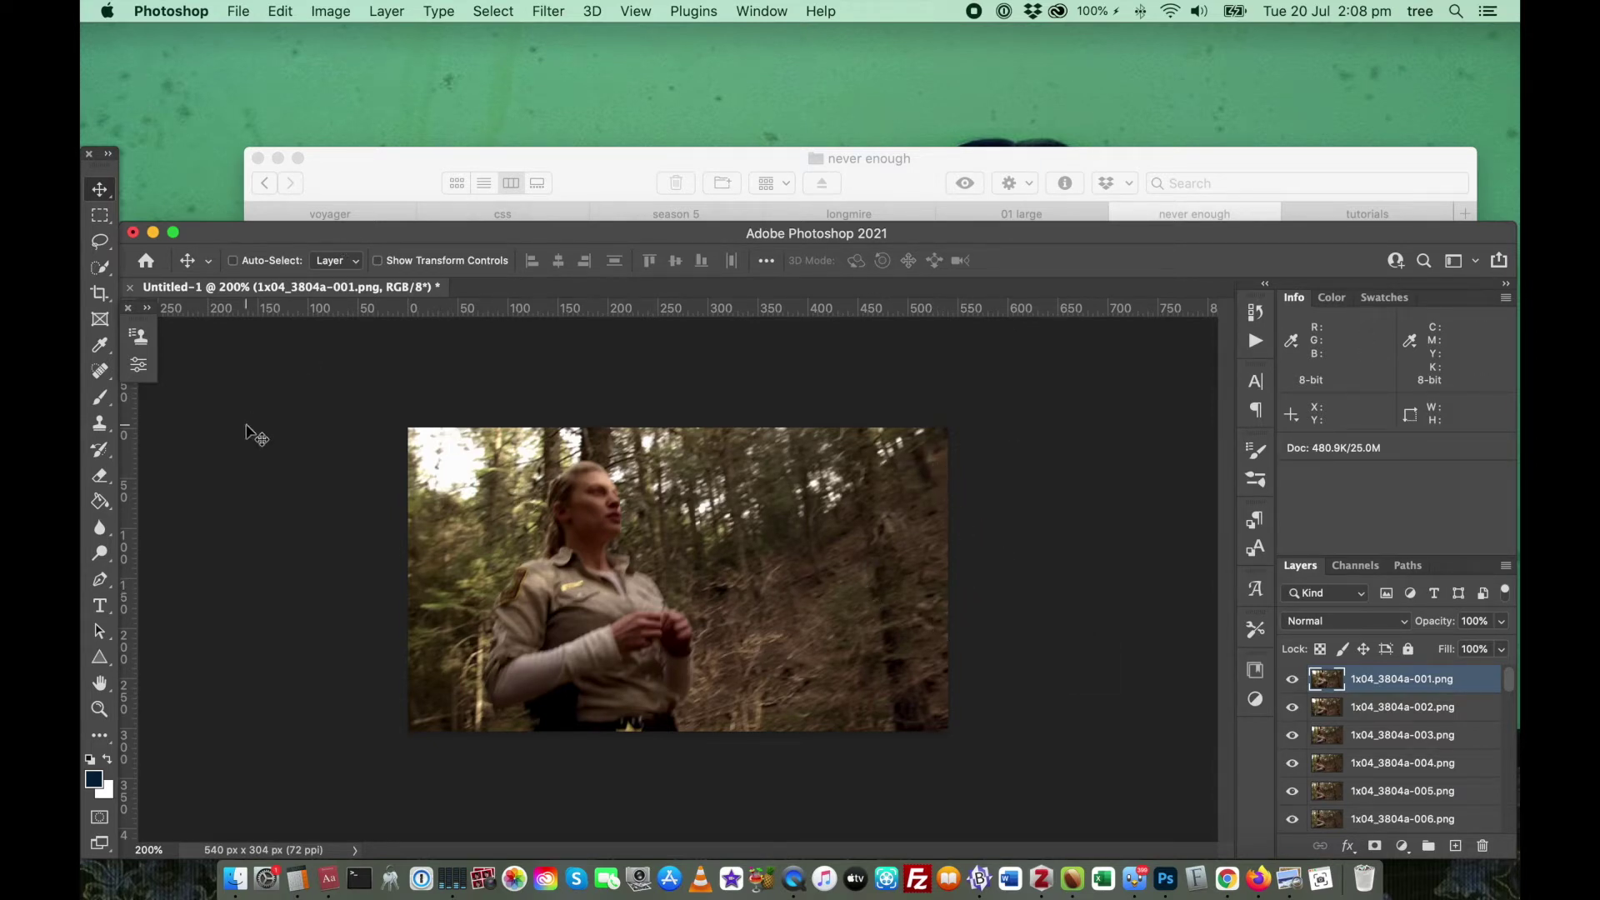
{"action": "left_click", "coordinate": [237, 11]}
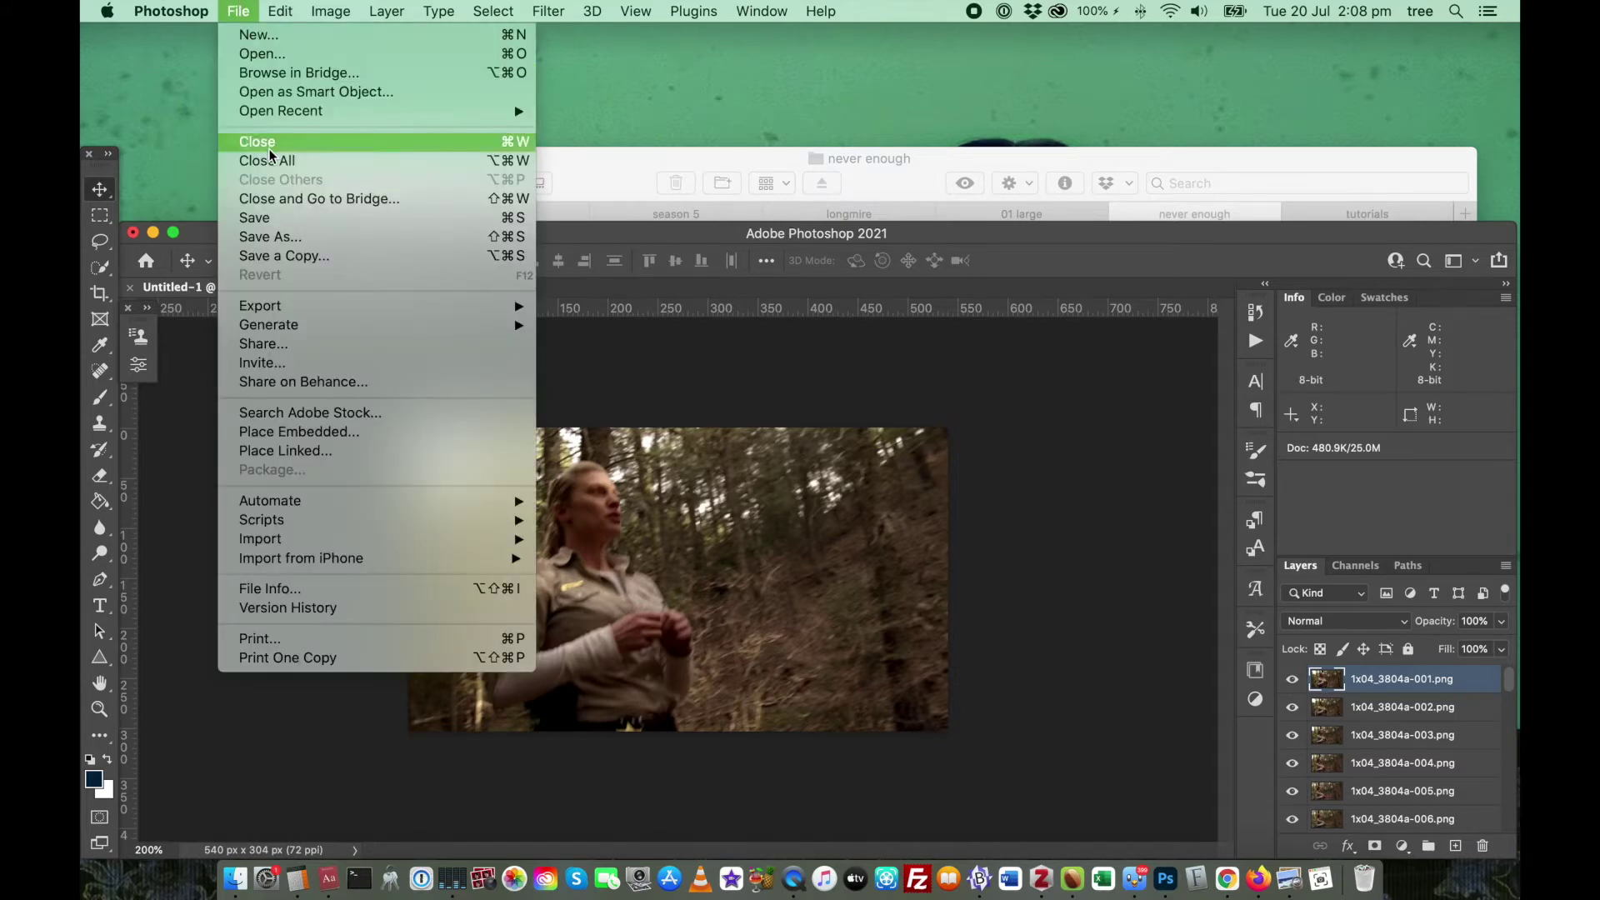
Step: Save the layered document as 1x04_3804a.psd
{"action": "left_click", "coordinate": [401, 221]}
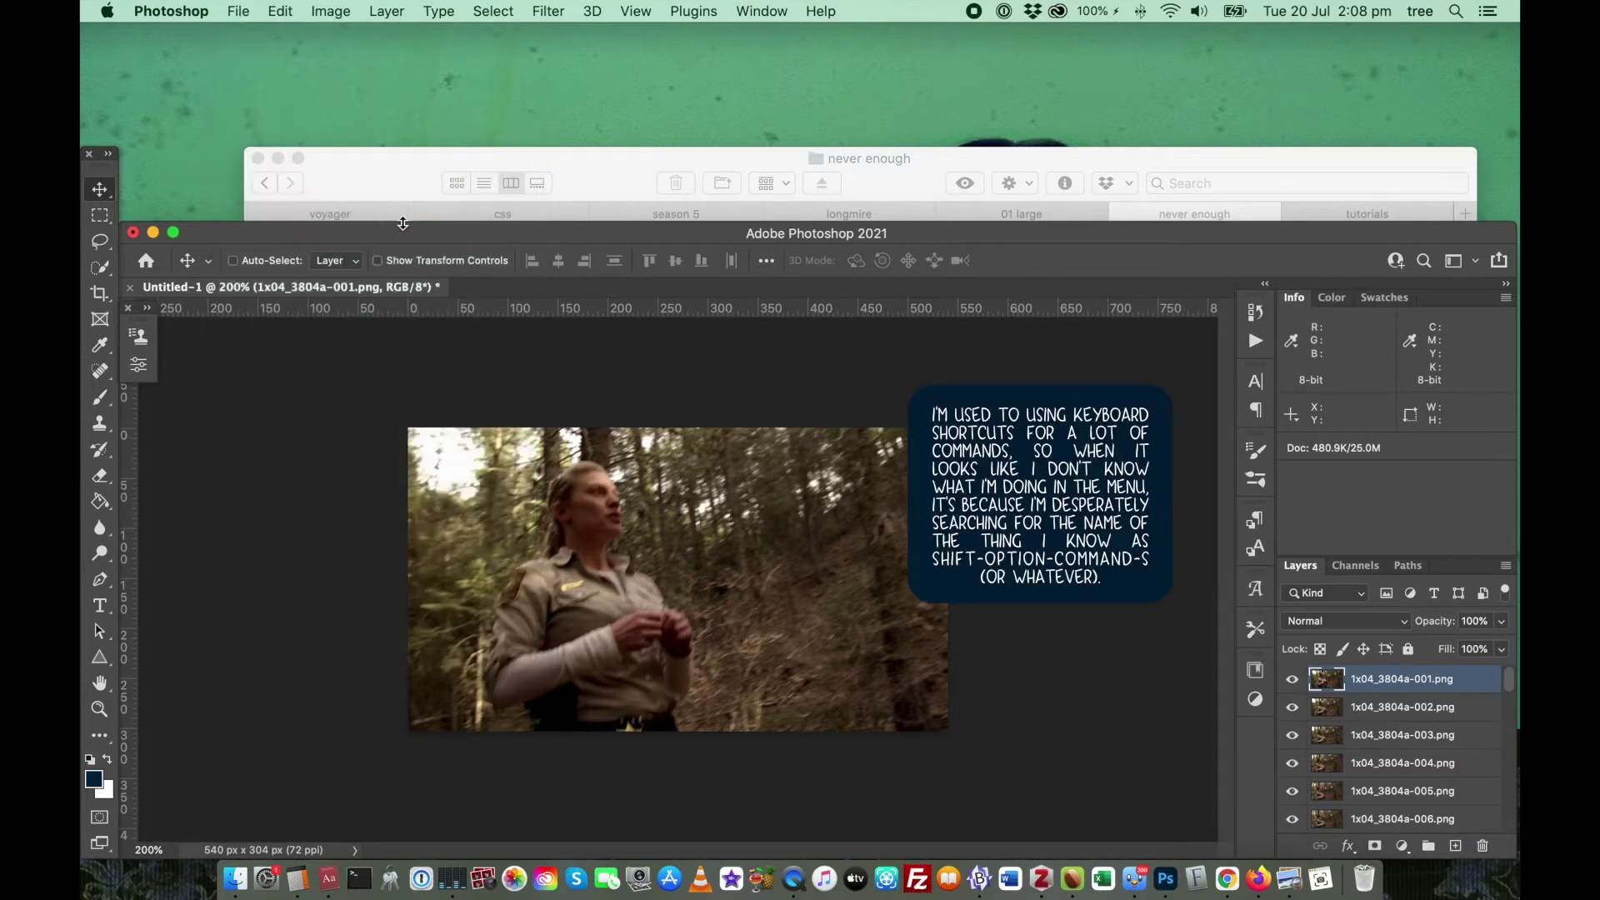
{"action": "left_click_drag", "start_coordinate": [765, 96], "coordinate": [698, 96]}
{"action": "type", "text": "1x04_3"}
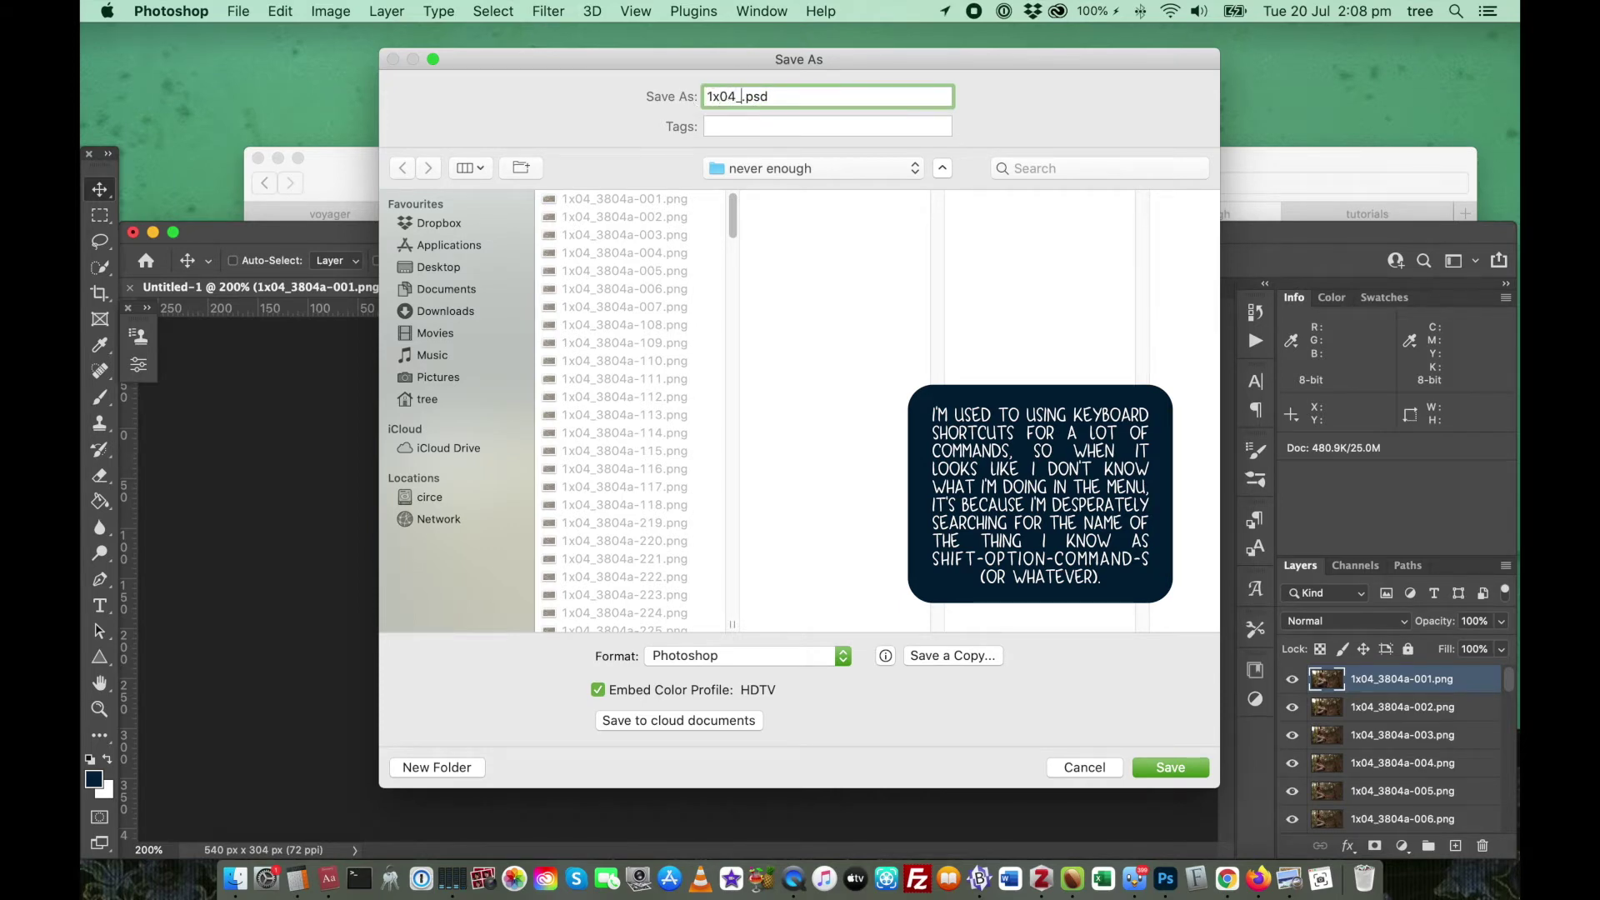
{"action": "type", "text": "804a"}
{"action": "key", "text": "Return"}
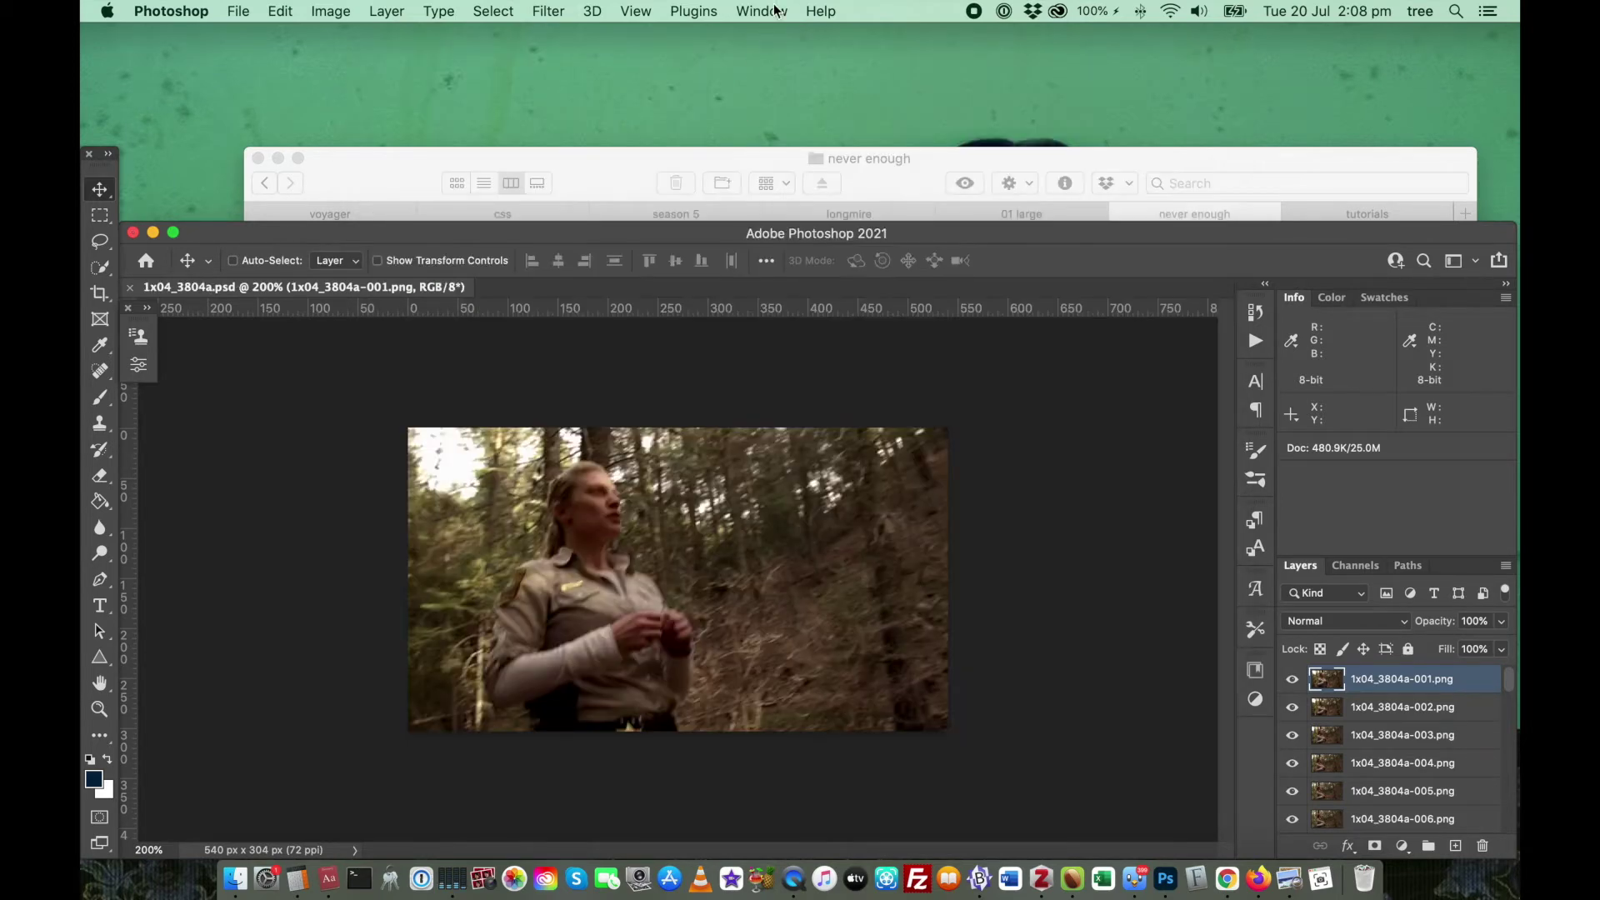
Step: Show the Timeline panel and create a frame animation
{"action": "left_click", "coordinate": [761, 11]}
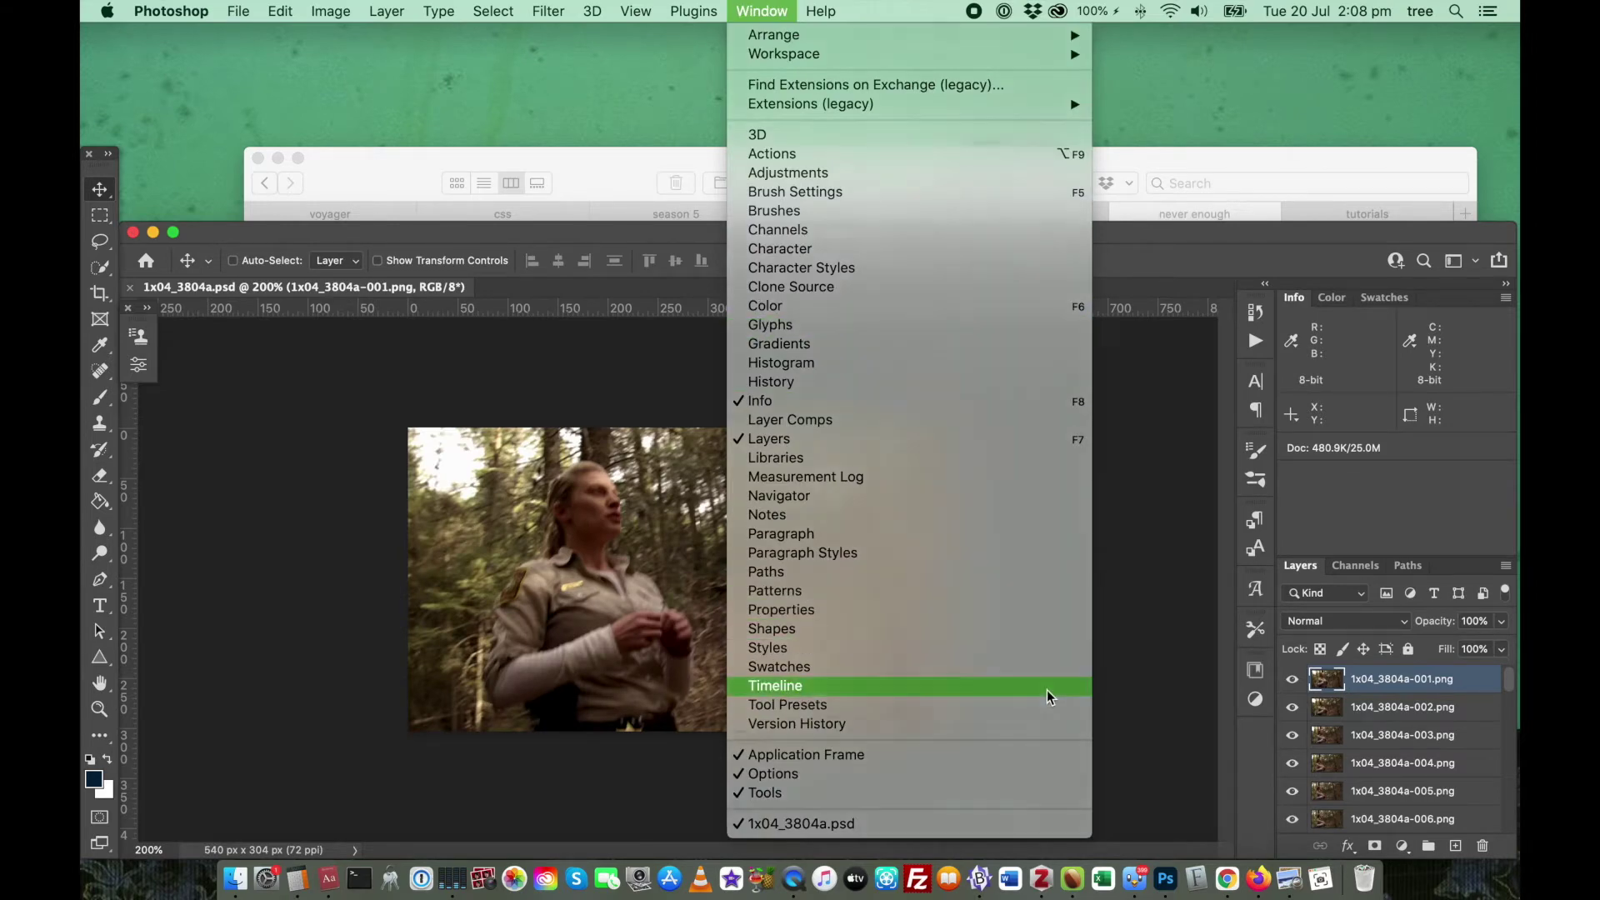
{"action": "left_click", "coordinate": [1047, 686]}
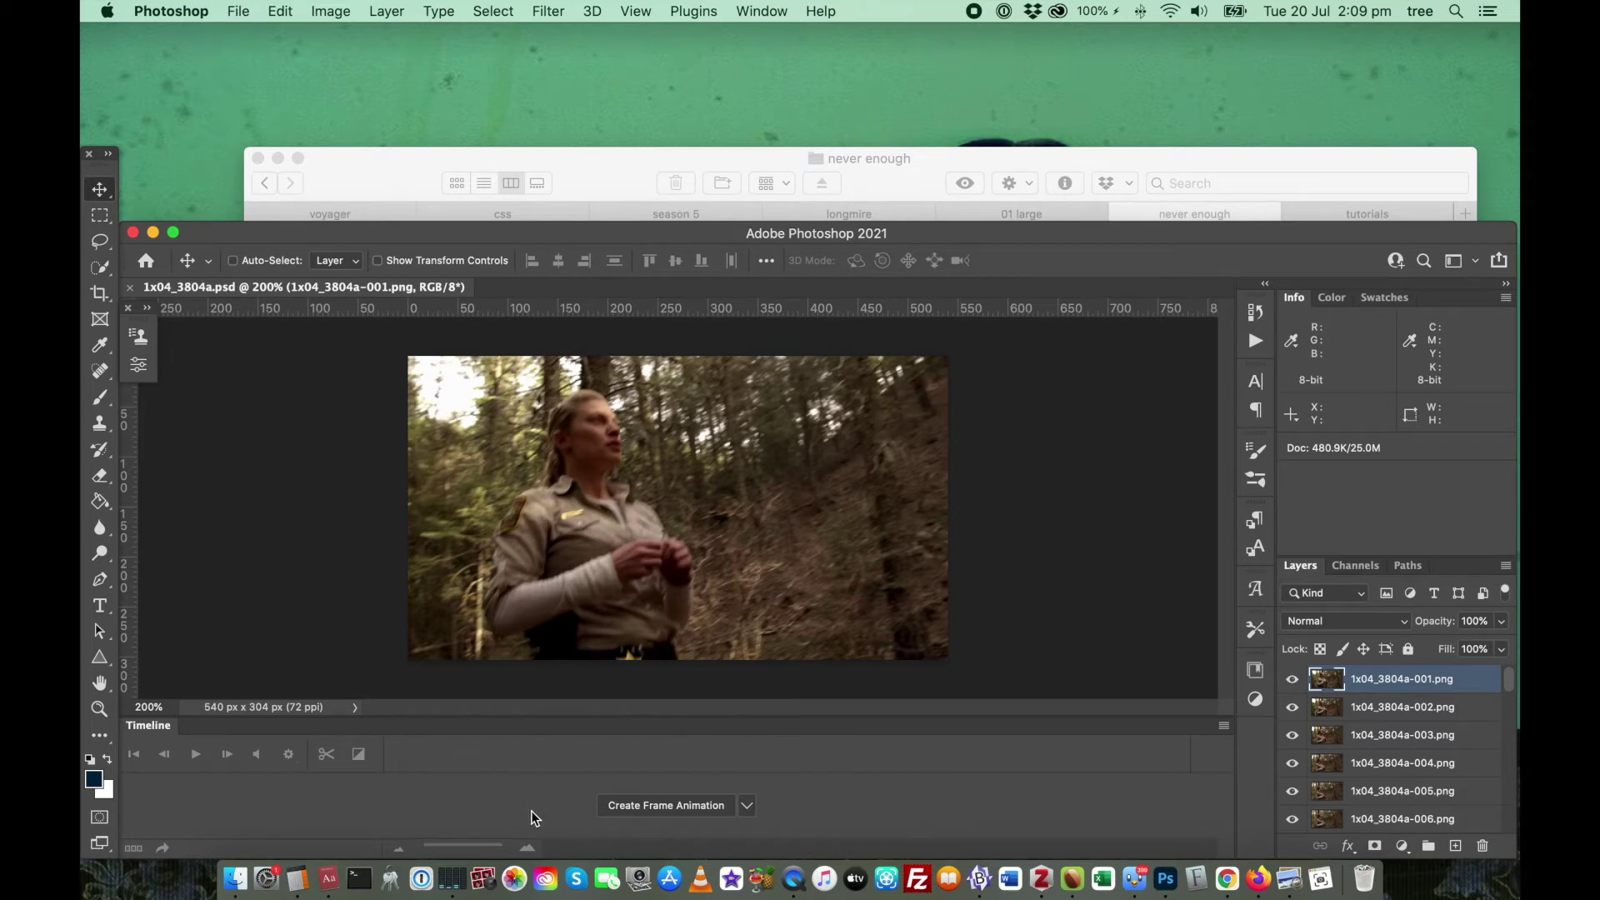
{"action": "left_click", "coordinate": [672, 806]}
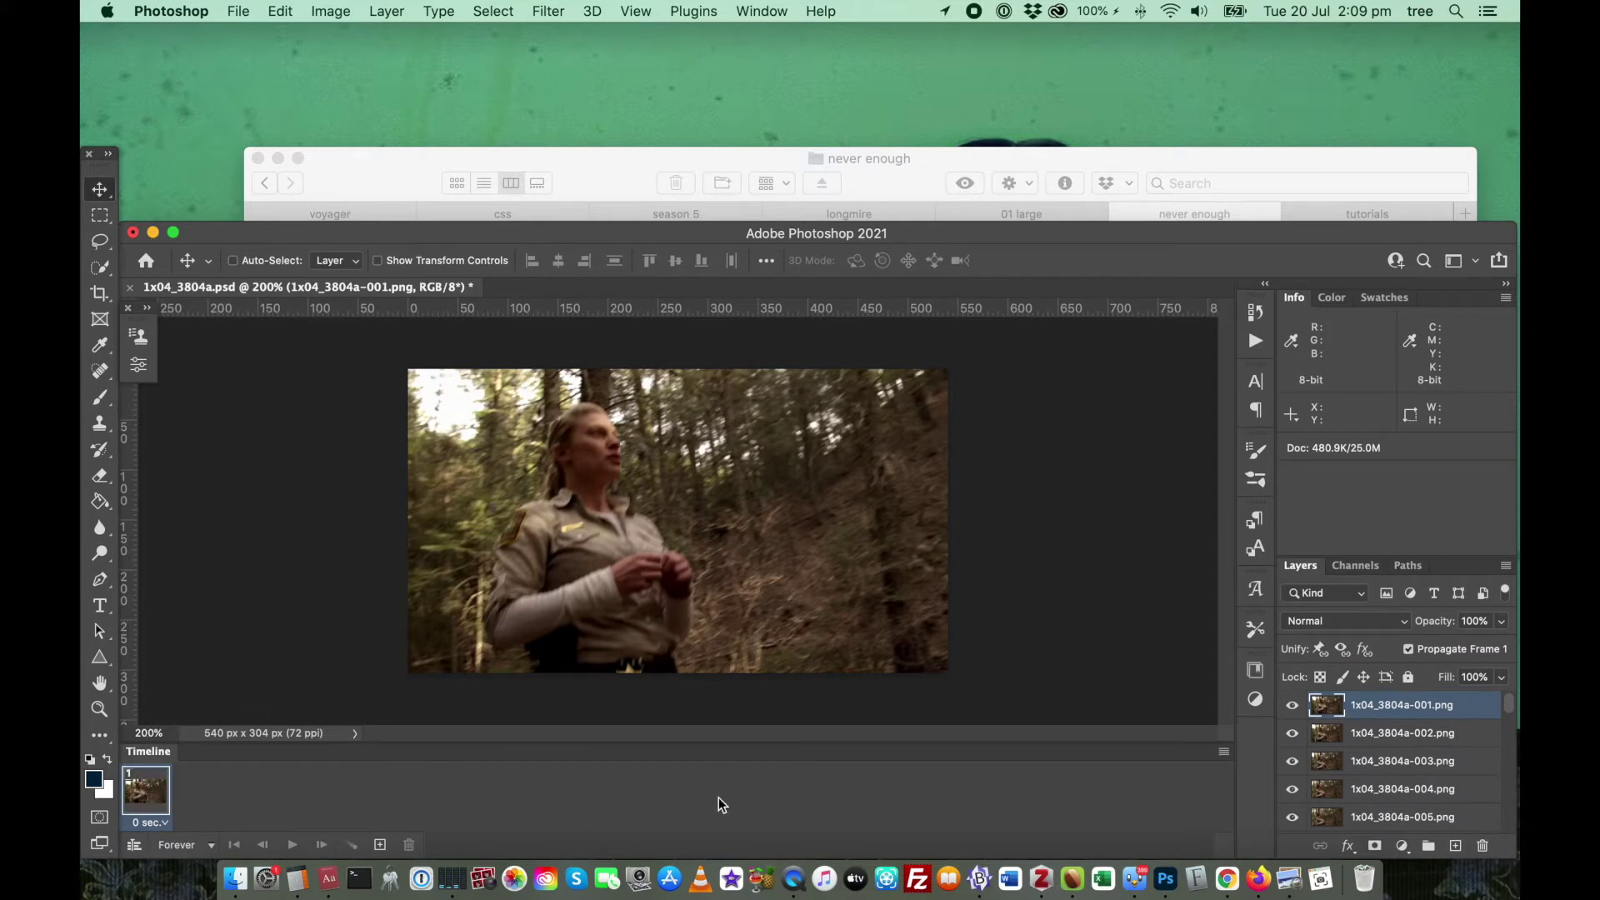
Step: Use Make Frames From Layers to fill the timeline with 40 frames
{"action": "left_click", "coordinate": [1226, 753]}
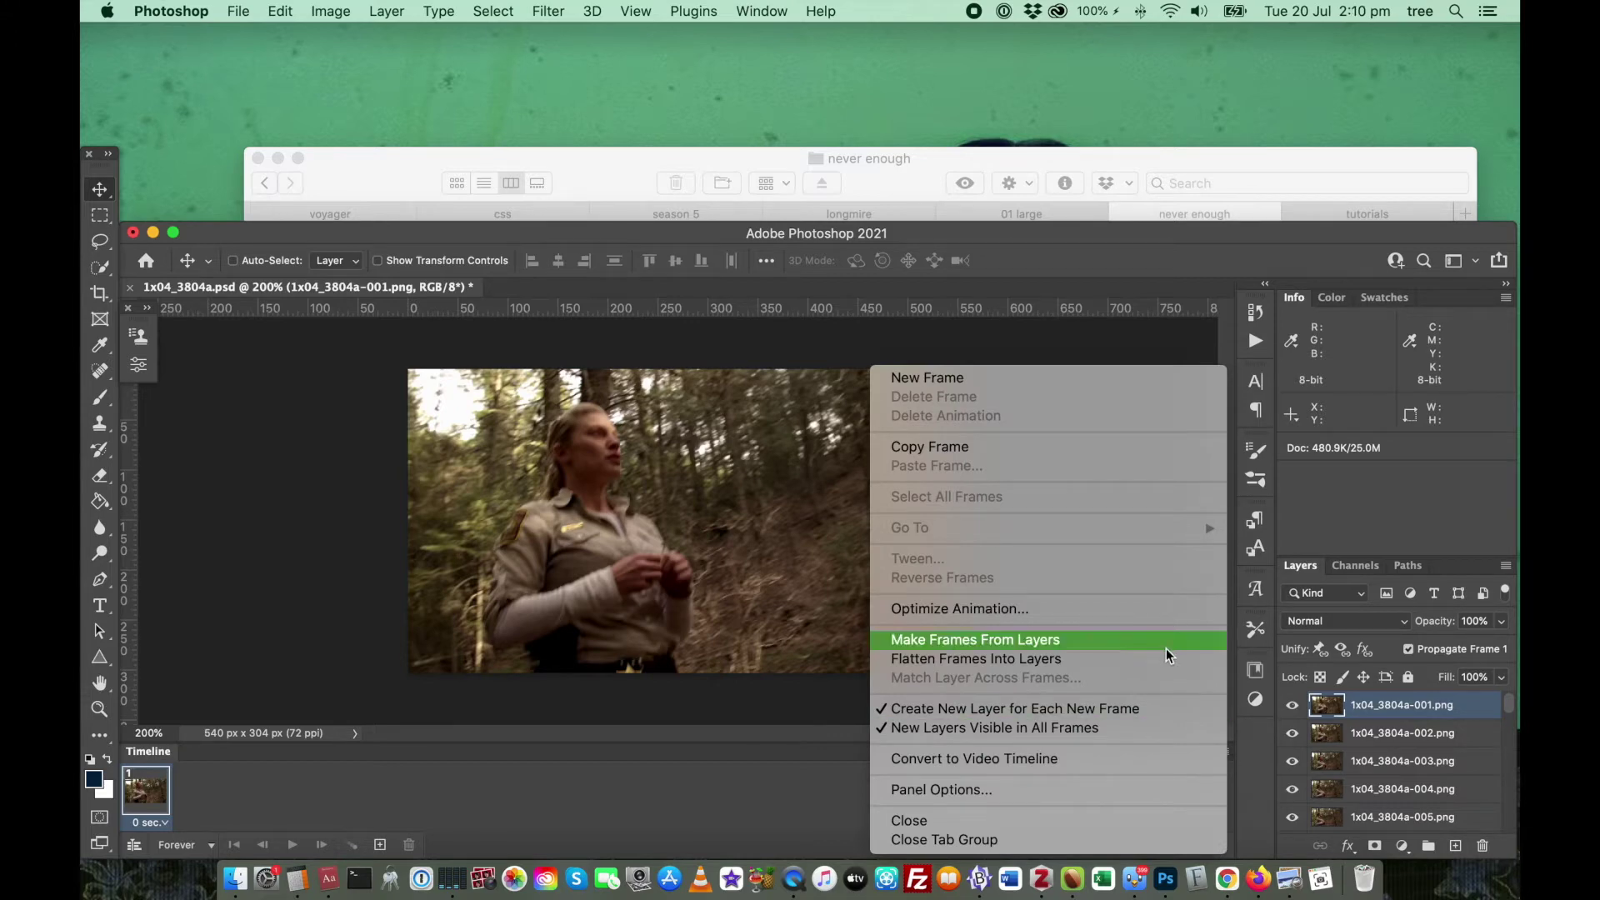
{"action": "left_click", "coordinate": [1187, 640]}
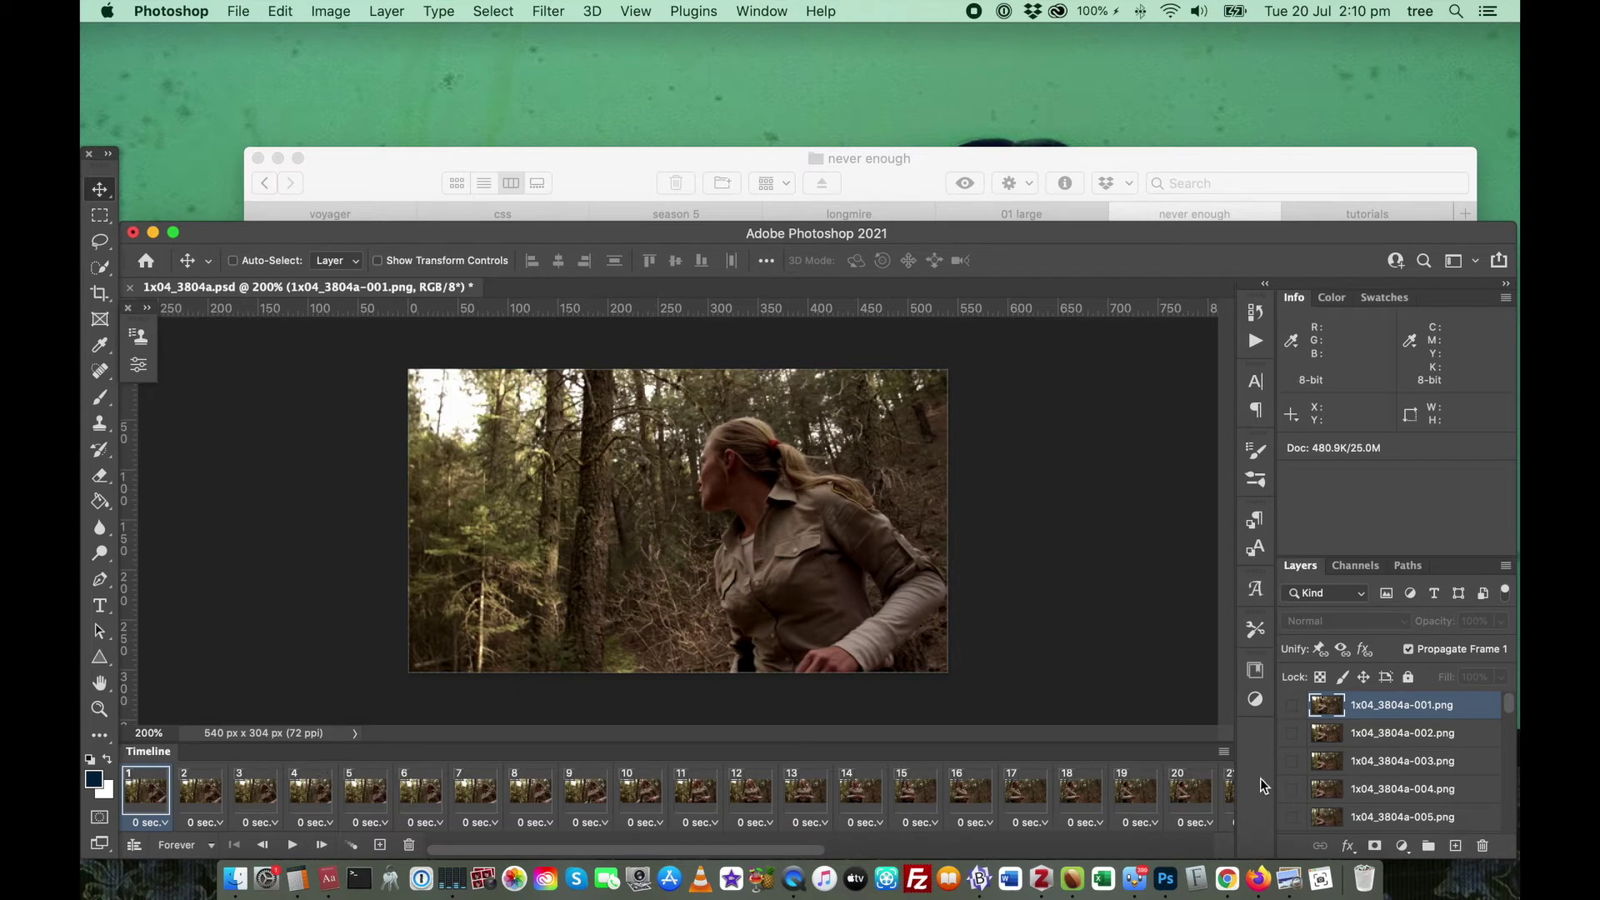
{"action": "left_click_drag", "start_coordinate": [803, 851], "coordinate": [1208, 854]}
Step: Preview frames 40, 36, 32, 27 and 23, then select the bottom layer 1x04_3804a-340.png
{"action": "left_click", "coordinate": [1206, 792]}
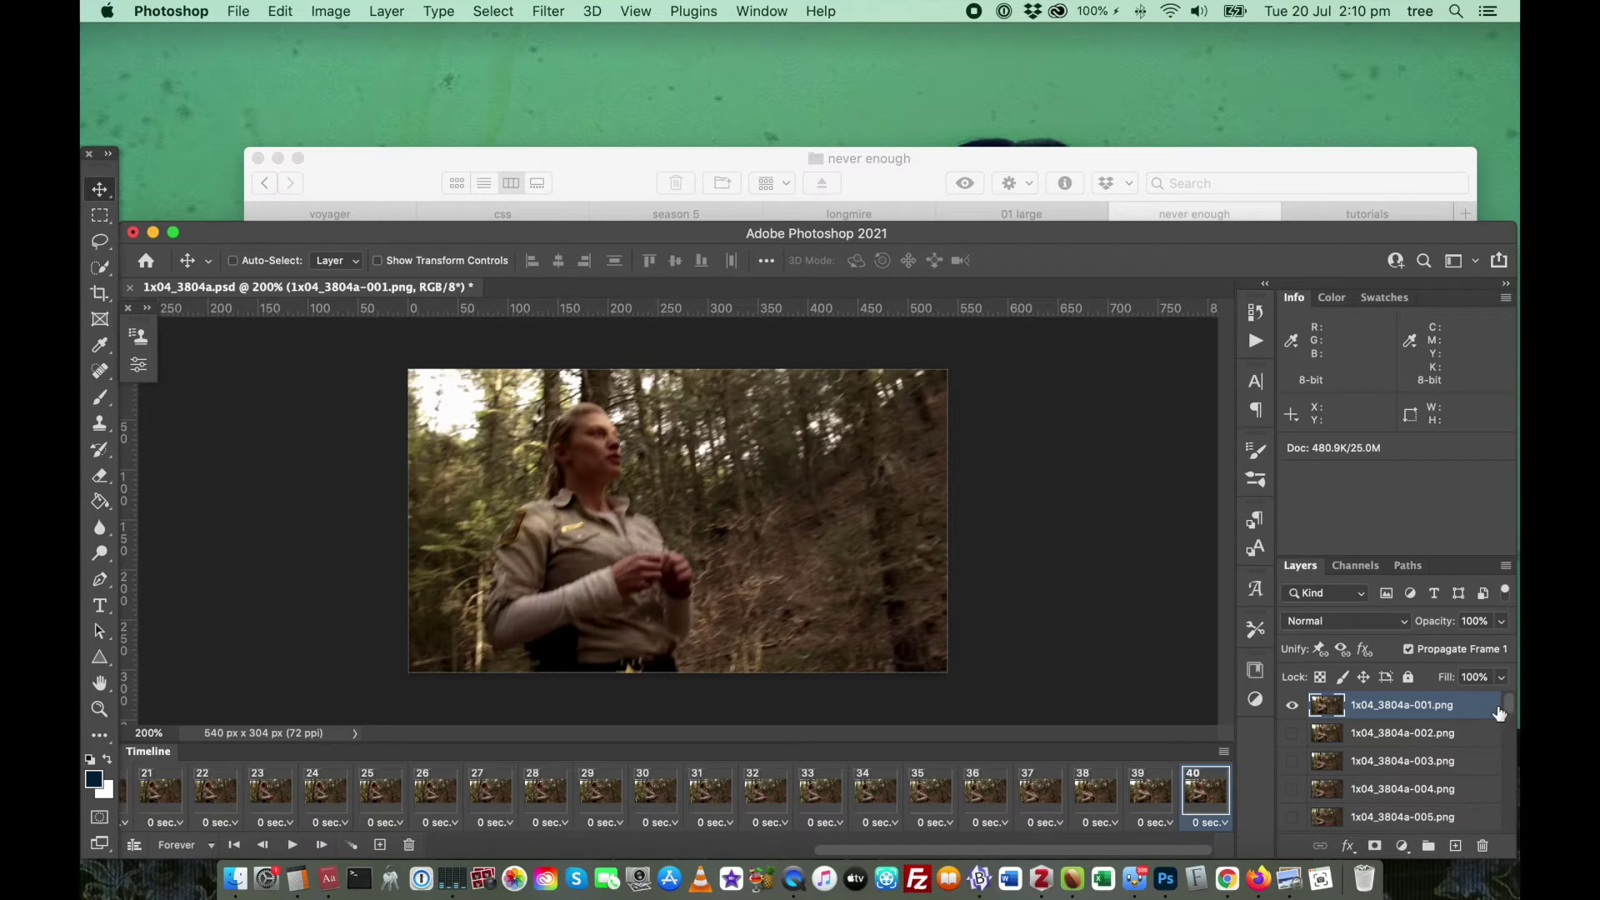
{"action": "left_click", "coordinate": [996, 787]}
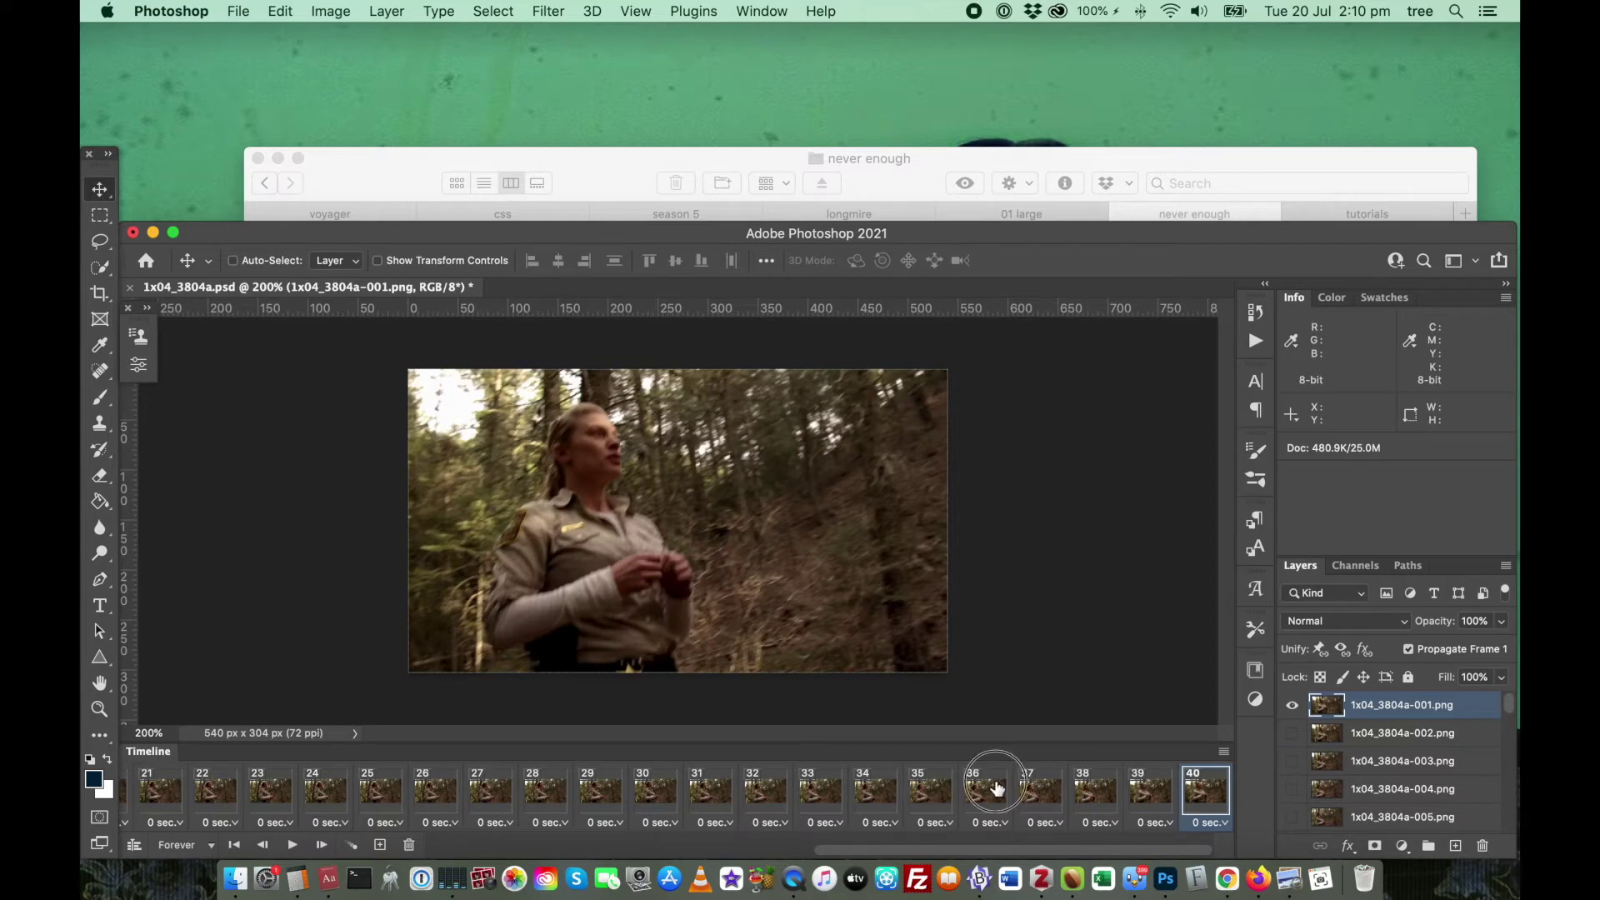
{"action": "left_click", "coordinate": [760, 795]}
{"action": "left_click", "coordinate": [506, 793]}
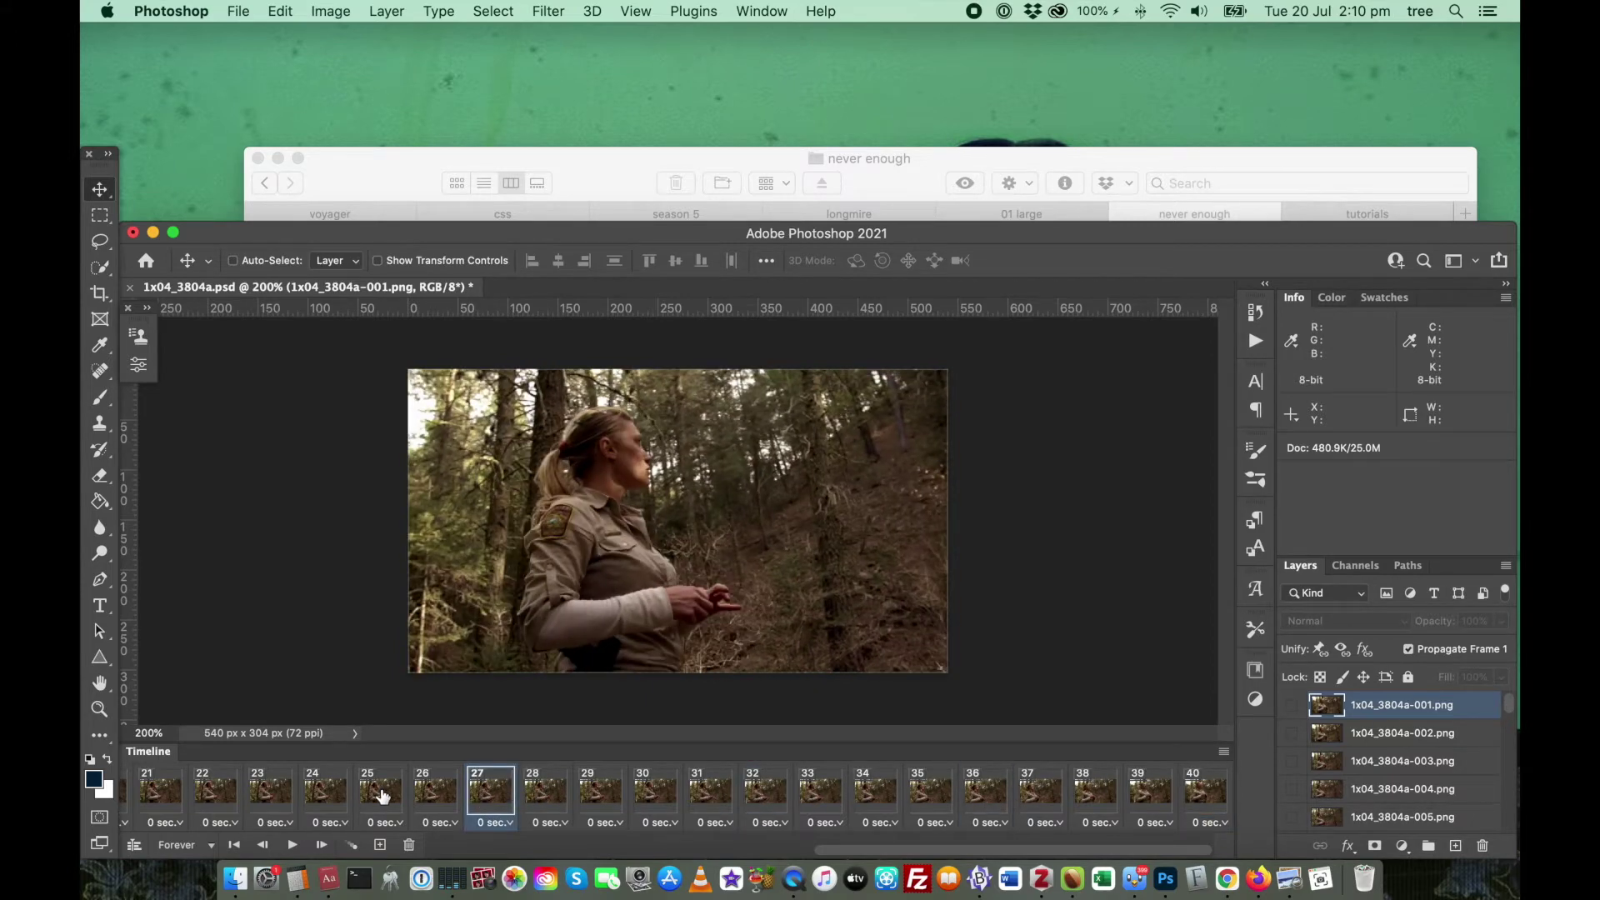
{"action": "left_click", "coordinate": [263, 796]}
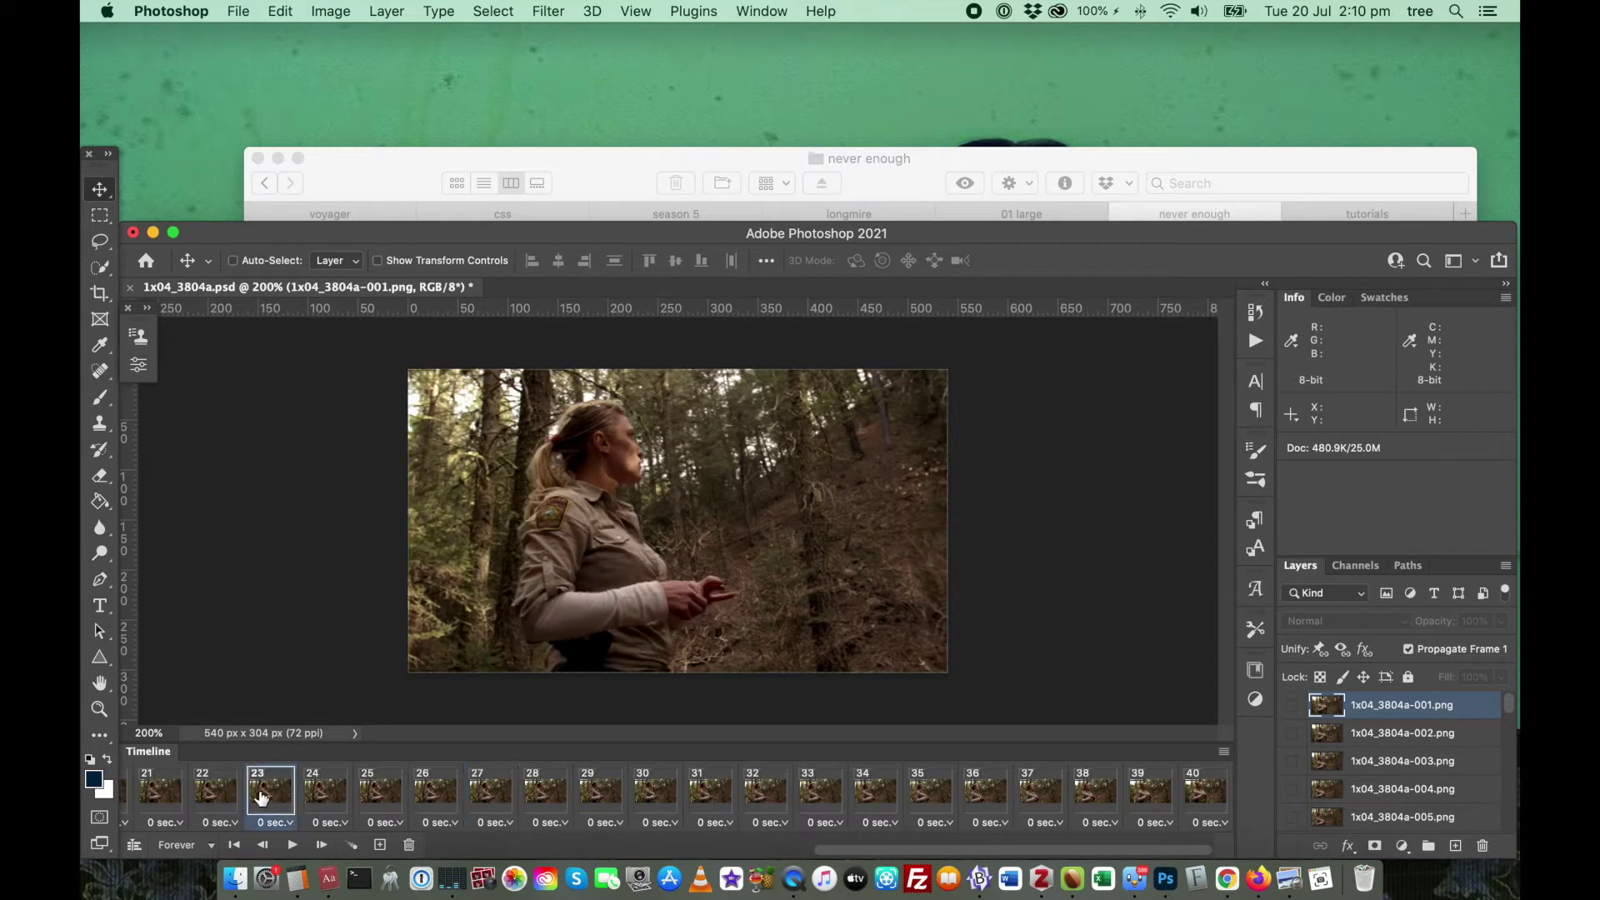
{"action": "left_click", "coordinate": [1200, 796]}
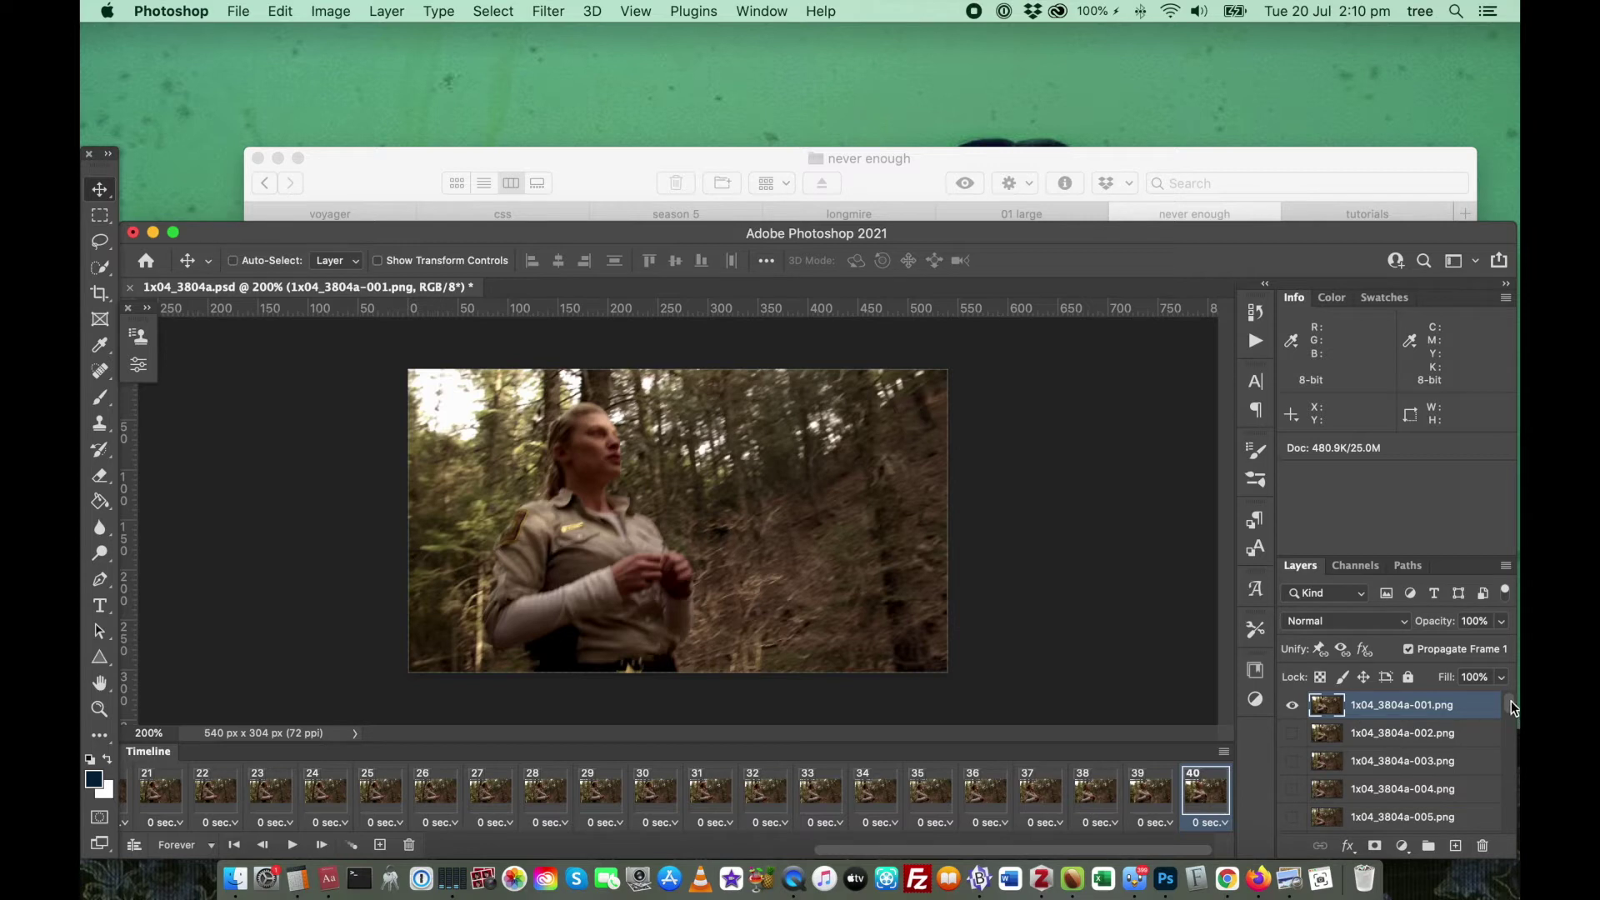
{"action": "left_click_drag", "start_coordinate": [1512, 709], "coordinate": [1517, 838]}
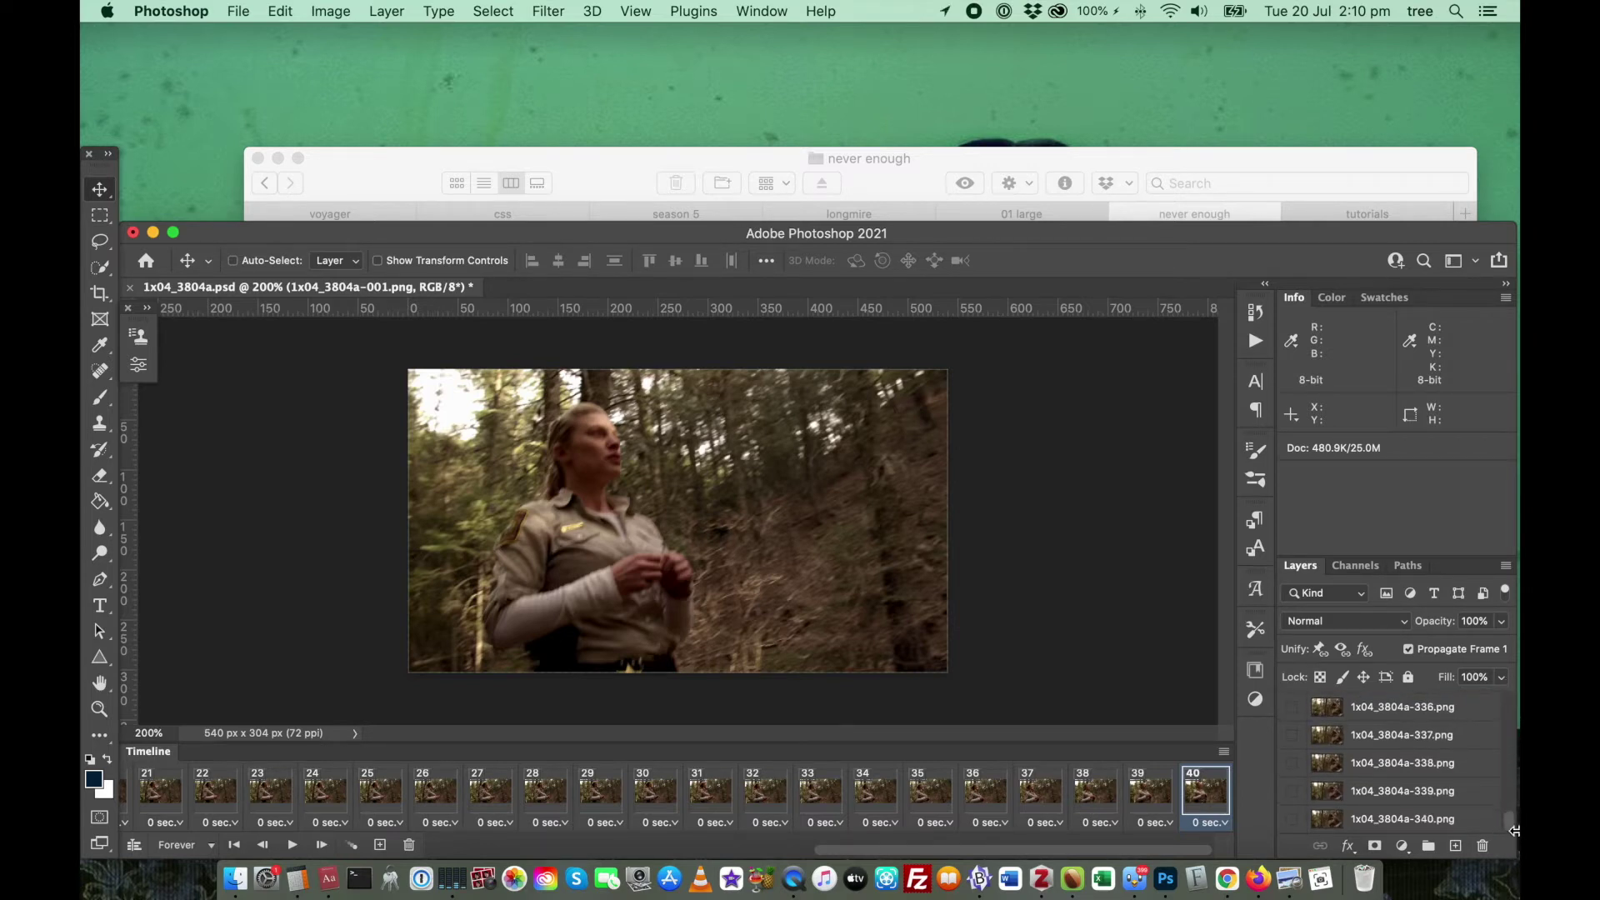
{"action": "left_click", "coordinate": [1468, 823]}
Step: Select the top layer 1x04_3804a-001.png, preview frame 22, and return to frame 1
{"action": "scroll", "coordinate": [1494, 741], "scroll_direction": "up", "scroll_amount": 20}
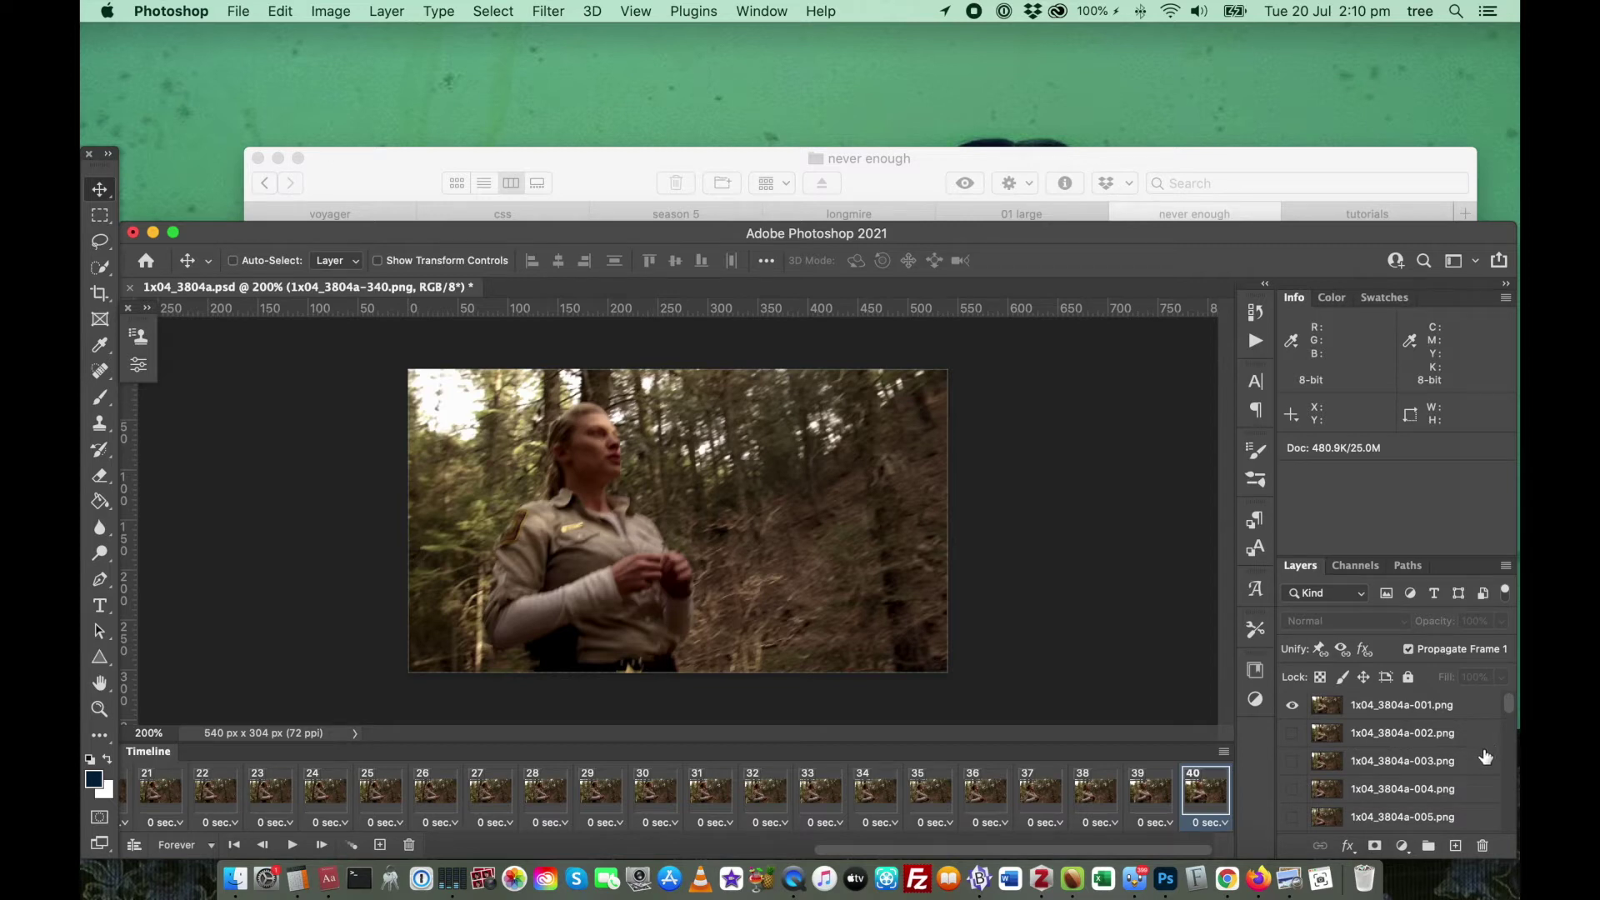
{"action": "left_click", "coordinate": [1484, 708]}
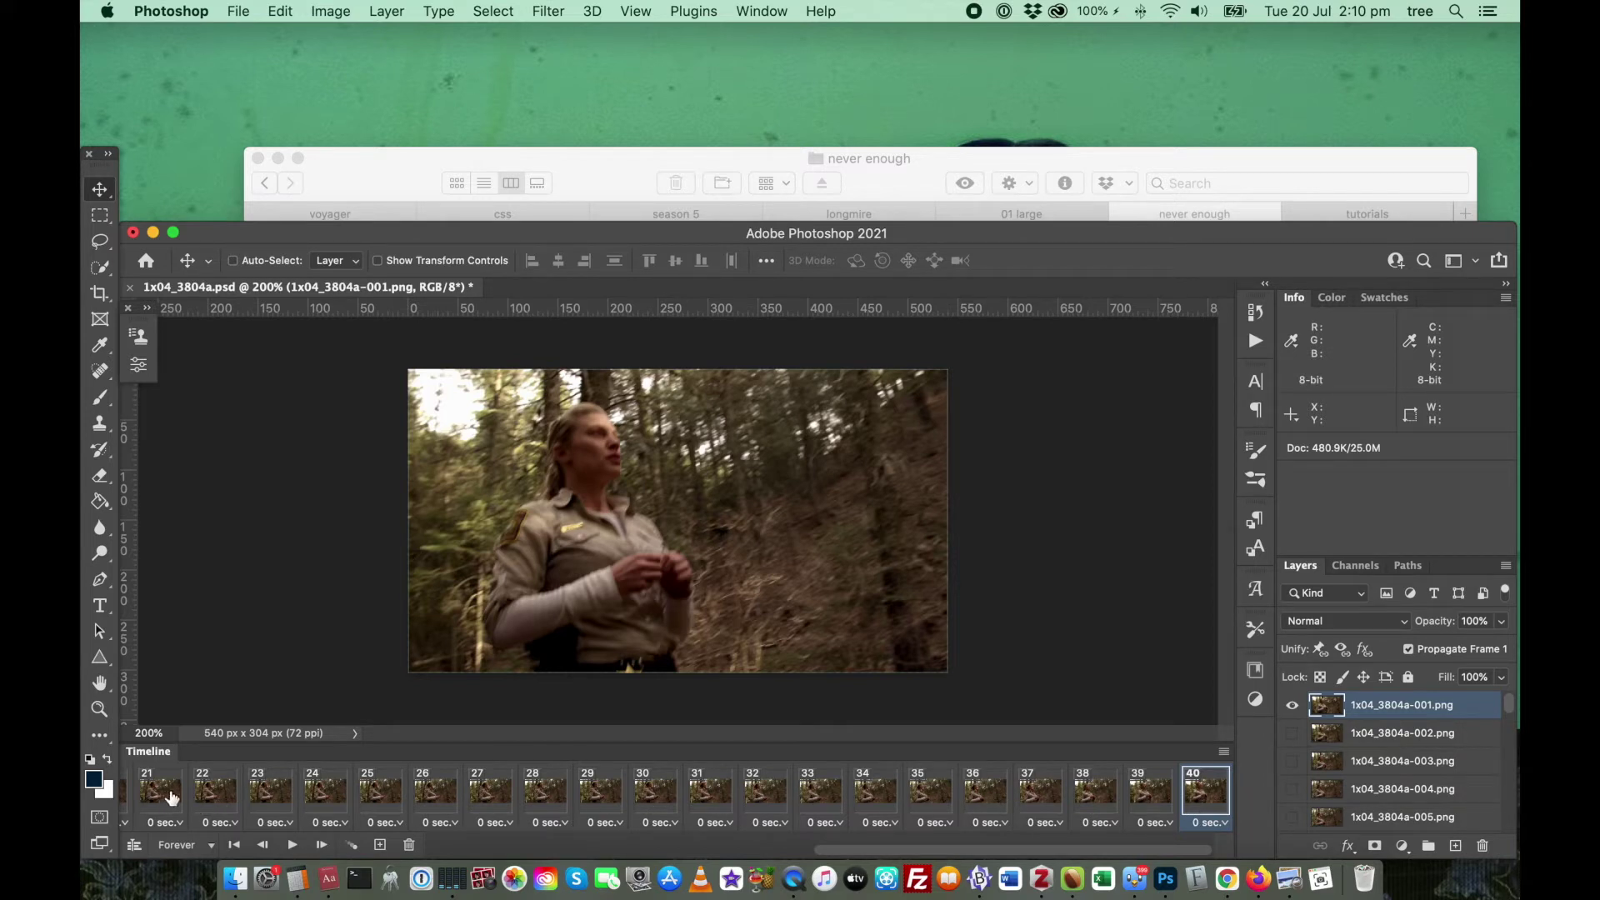
{"action": "left_click", "coordinate": [214, 792]}
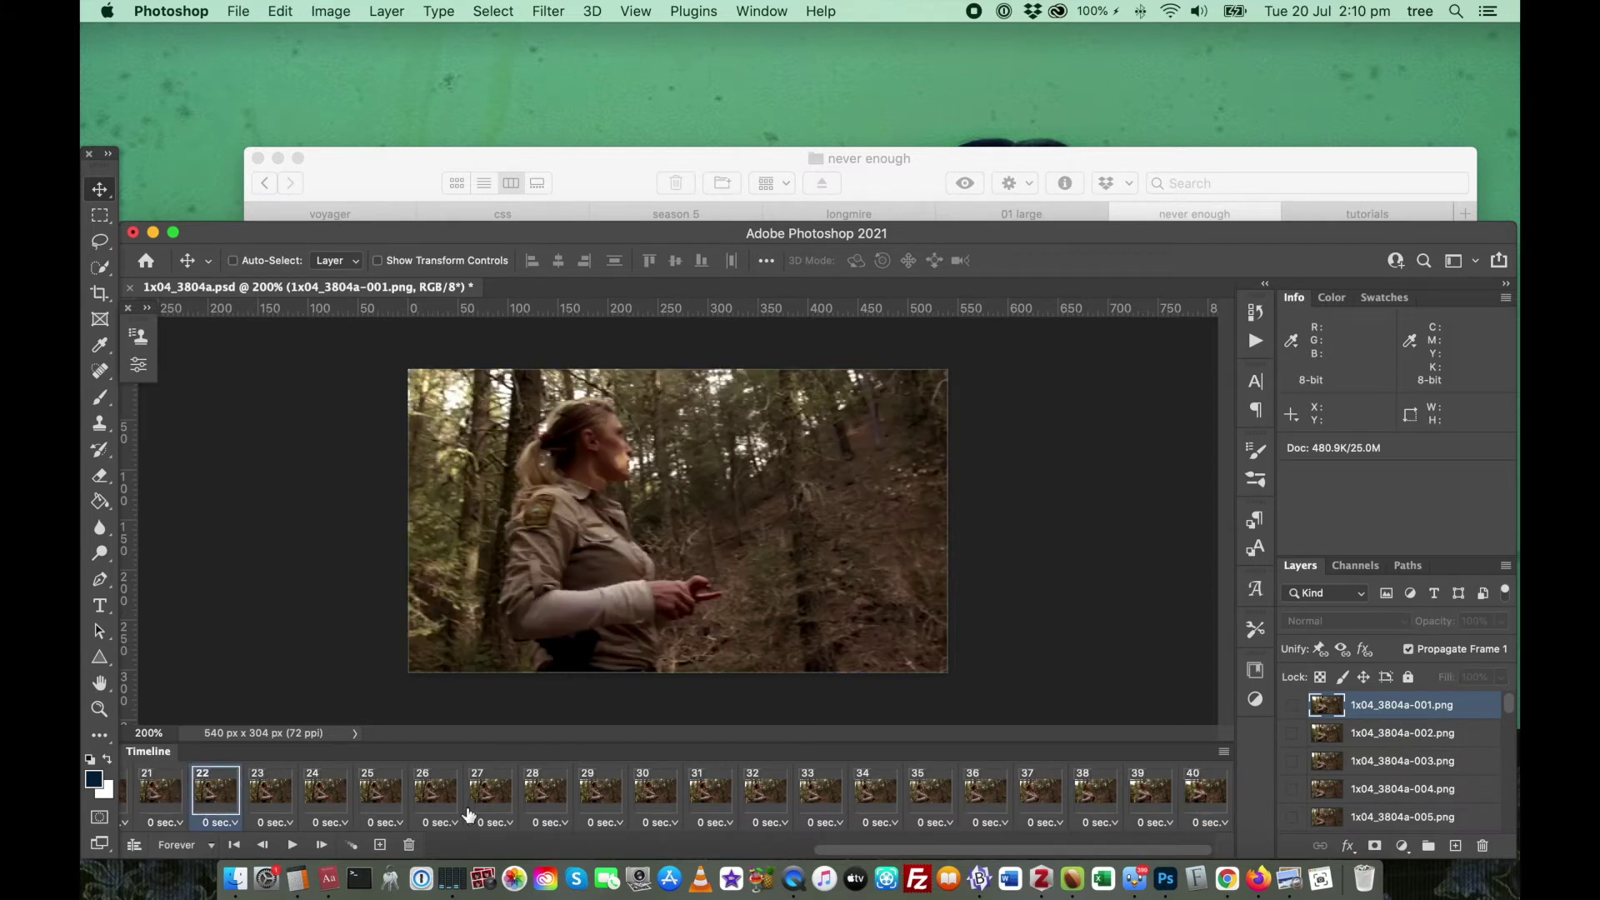
{"action": "scroll", "coordinate": [192, 796], "scroll_direction": "left", "scroll_amount": 10}
{"action": "left_click", "coordinate": [146, 796]}
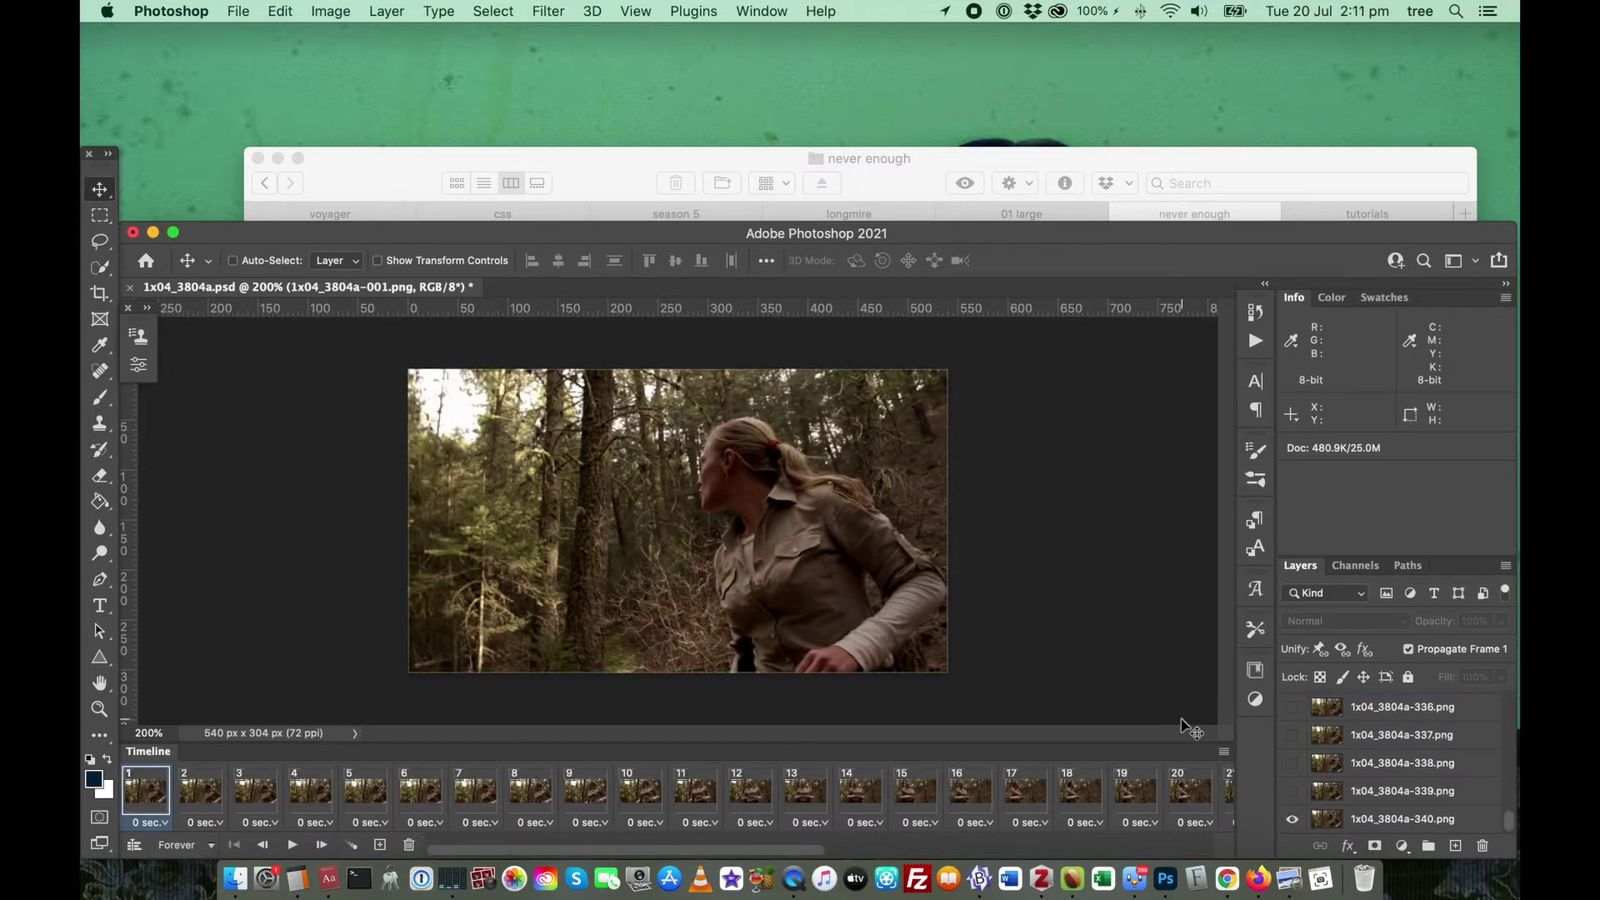
Step: Reverse the frame order and confirm frame 1 now shows 1x04_3804a-001.png
{"action": "left_click", "coordinate": [1229, 752]}
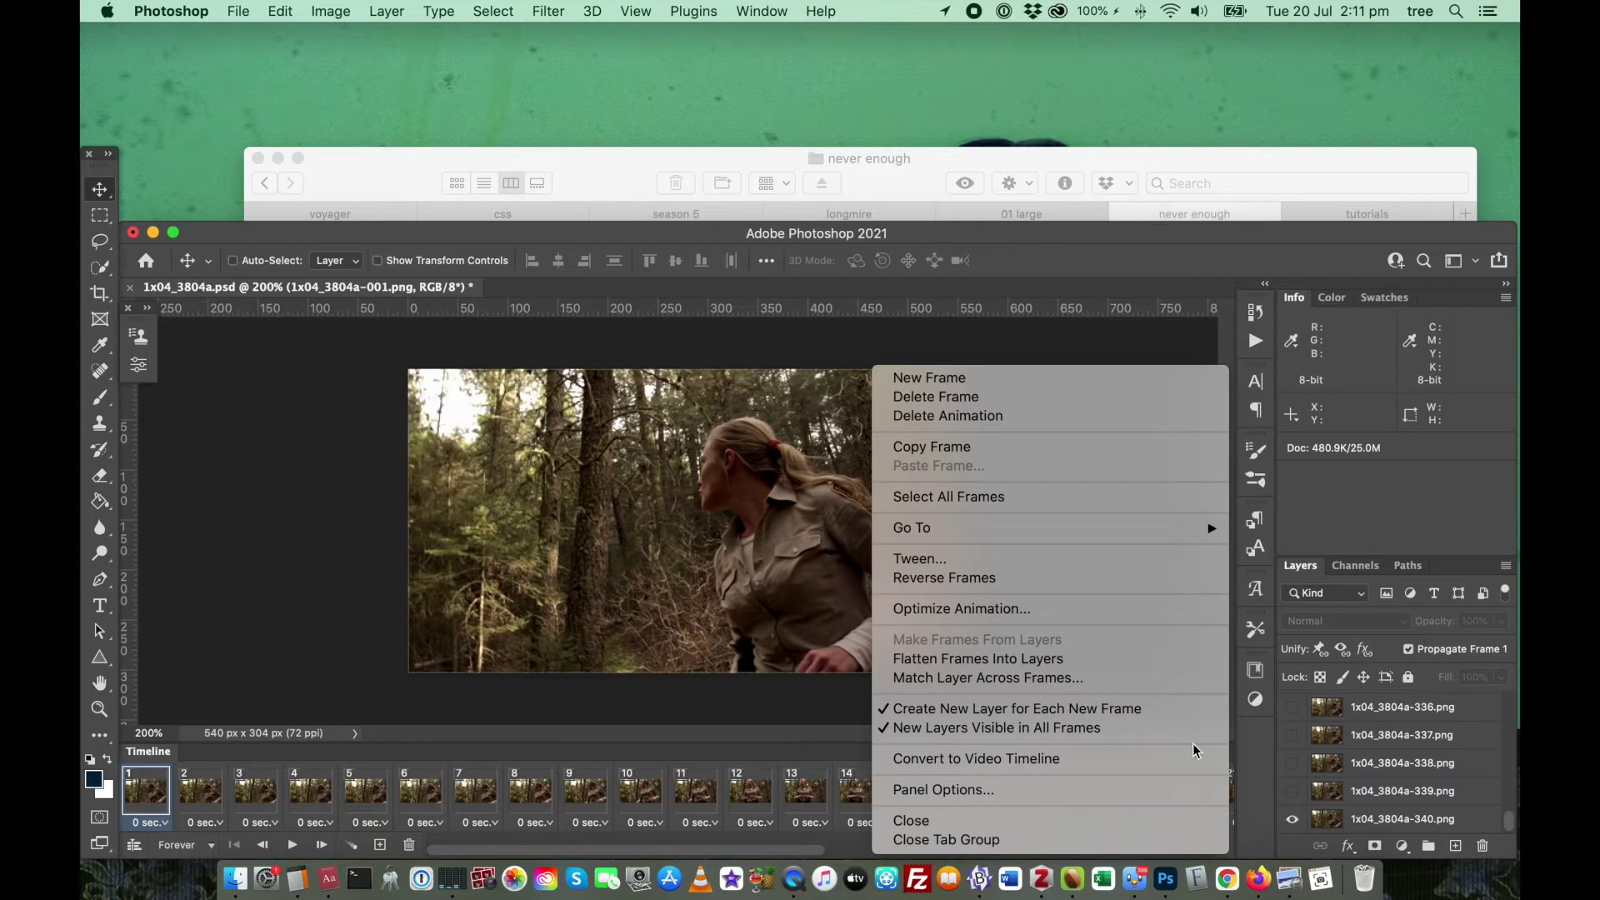
{"action": "left_click", "coordinate": [1085, 580]}
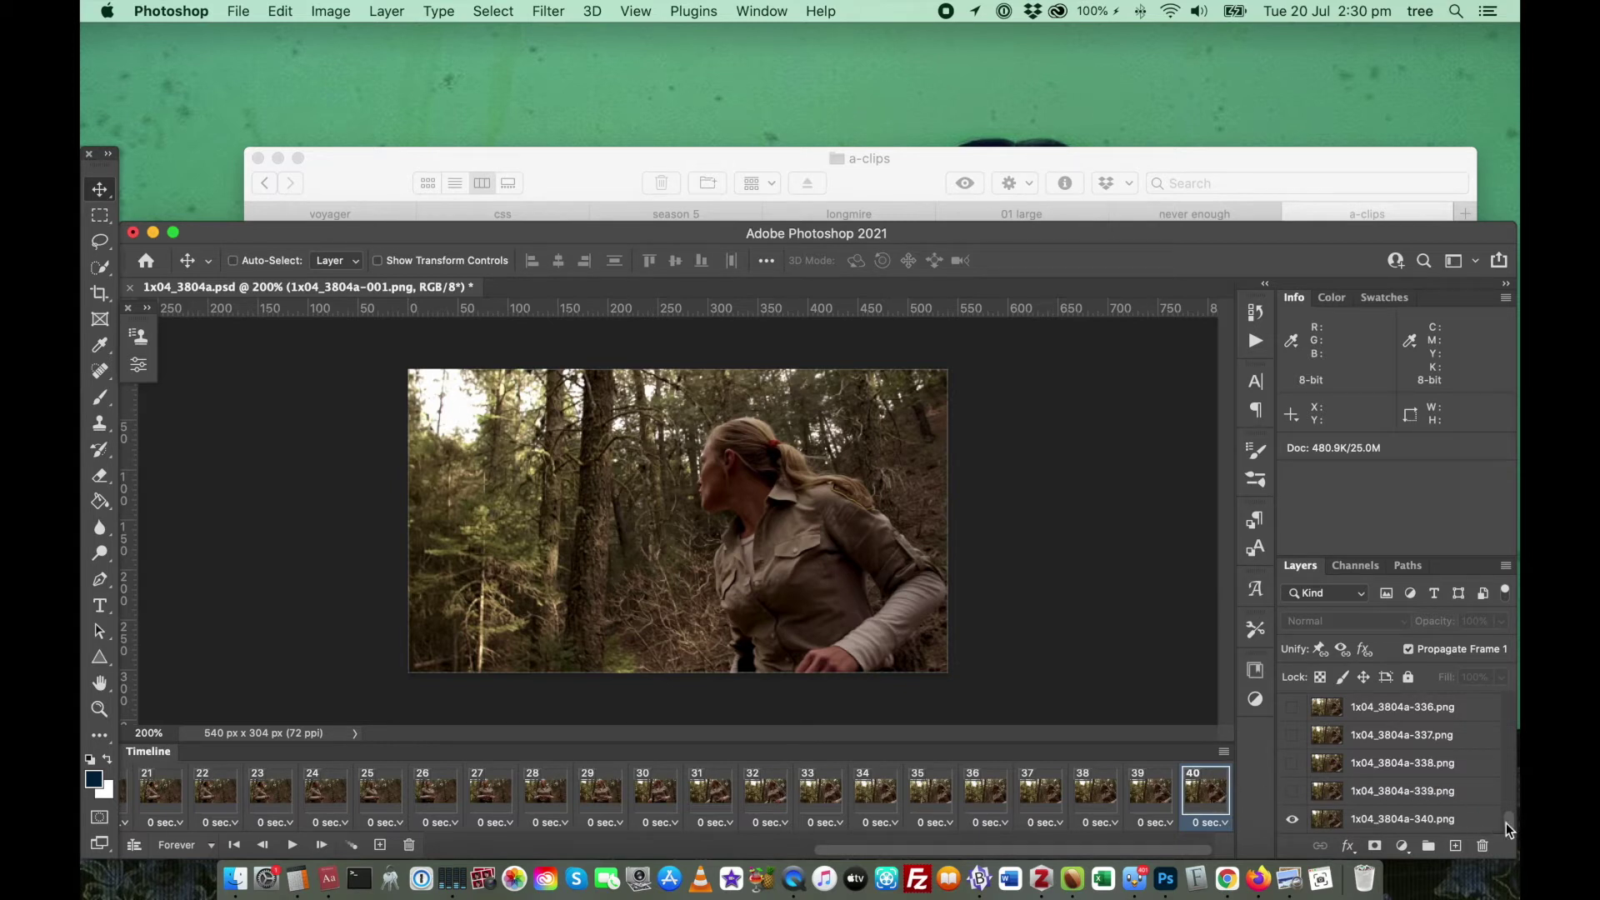
{"action": "left_click_drag", "start_coordinate": [1506, 822], "coordinate": [1508, 707]}
{"action": "left_click", "coordinate": [1327, 705]}
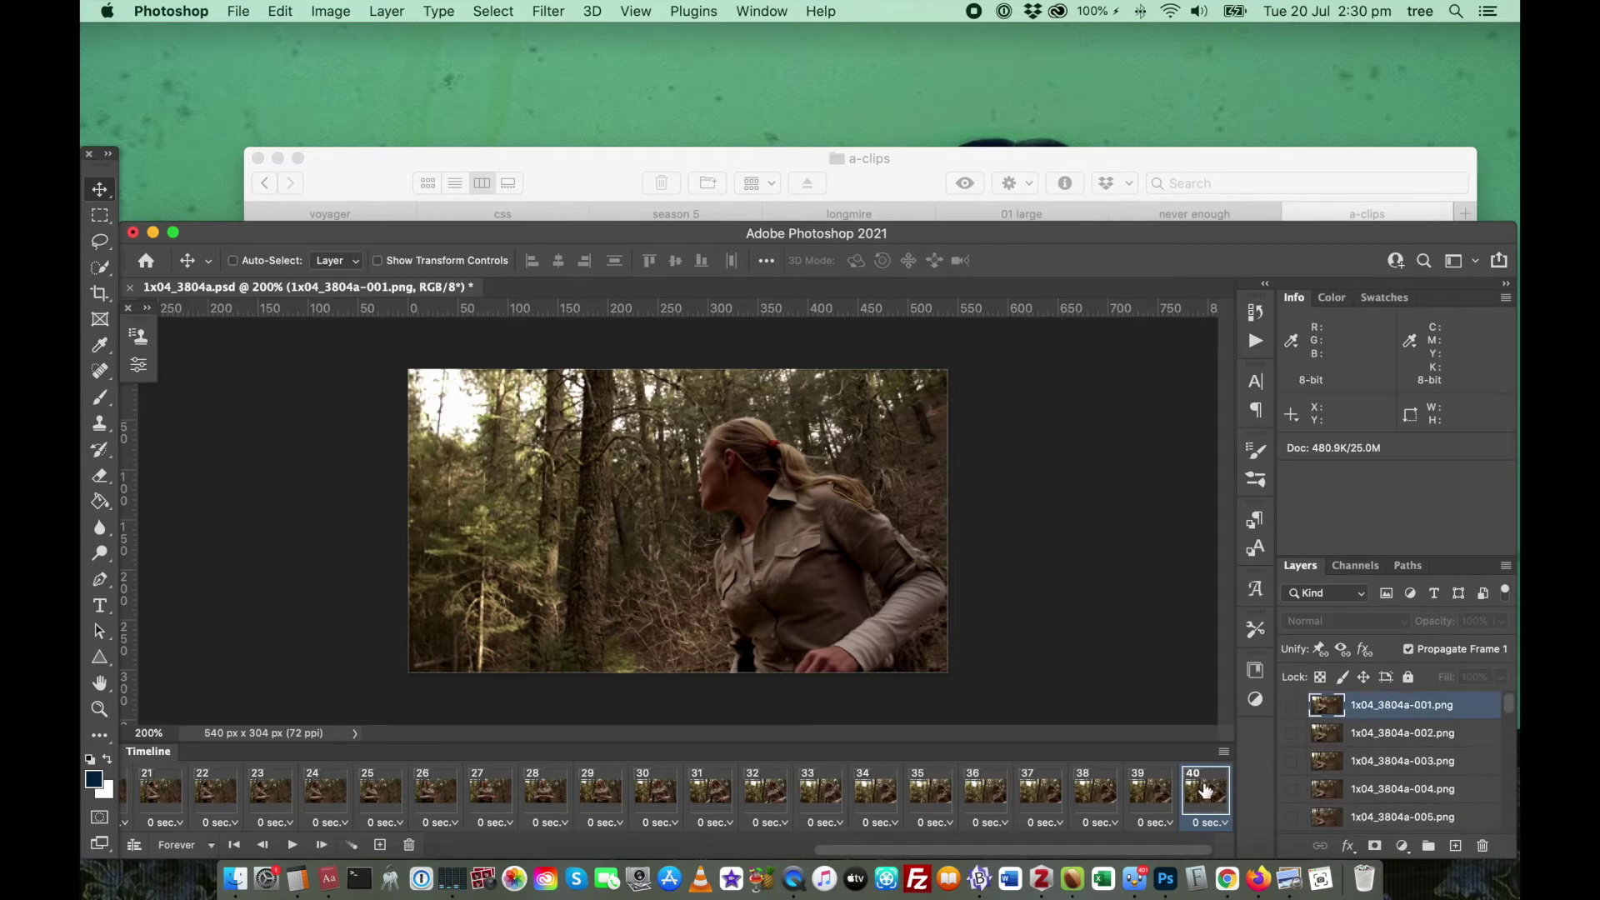
{"action": "left_click_drag", "start_coordinate": [1144, 848], "coordinate": [756, 848]}
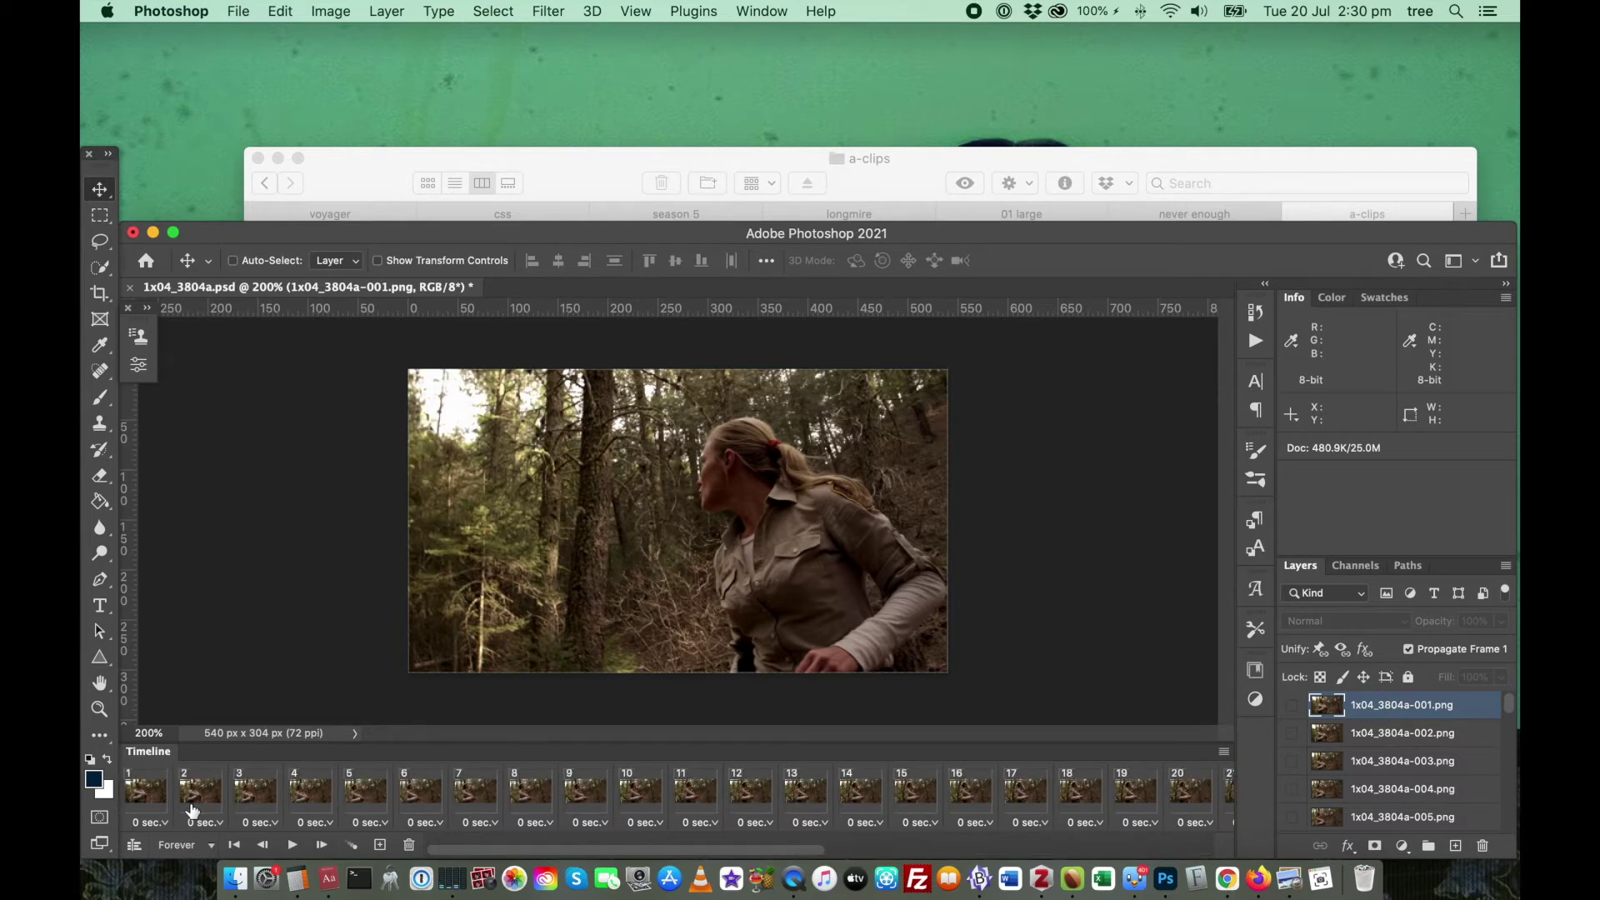
{"action": "left_click", "coordinate": [140, 794]}
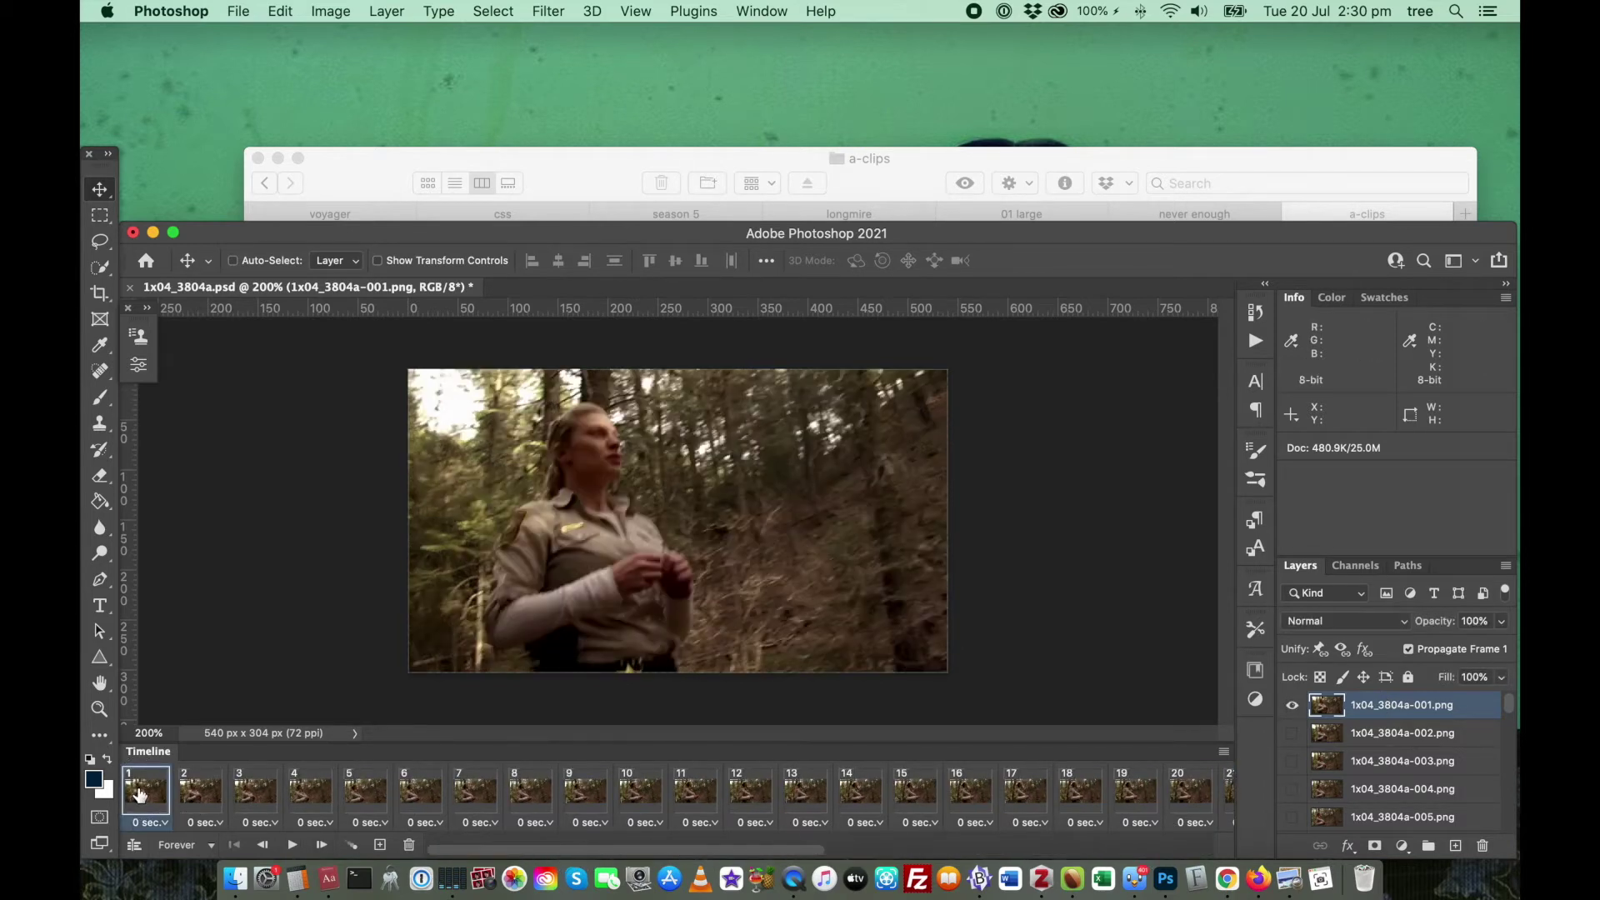
{"action": "left_click", "coordinate": [212, 843]}
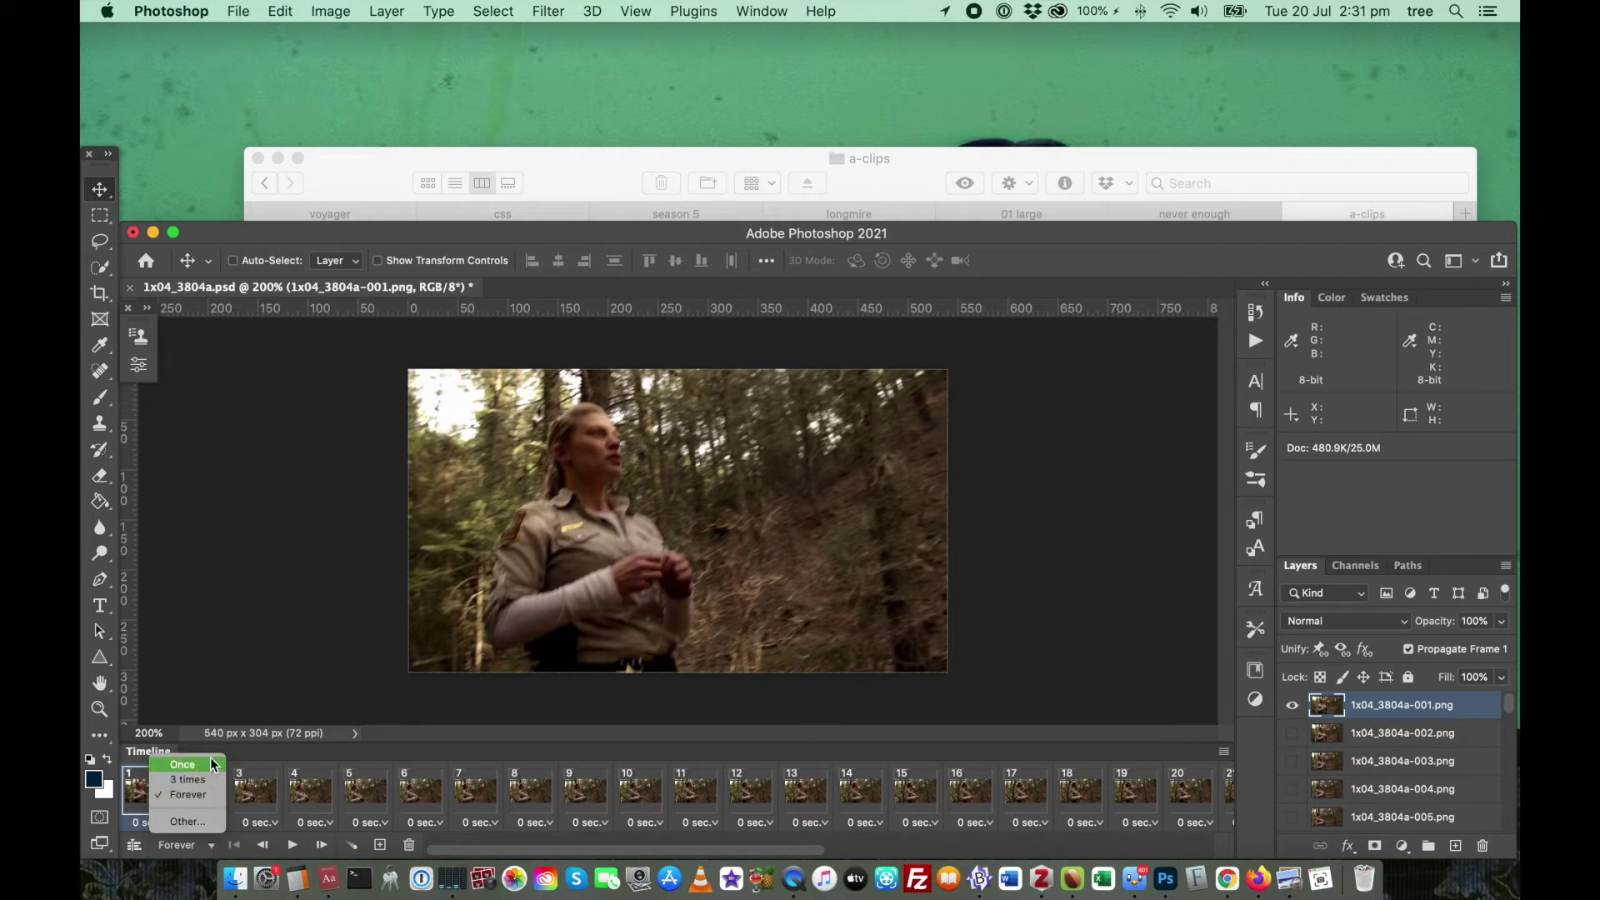
{"action": "left_click", "coordinate": [188, 821]}
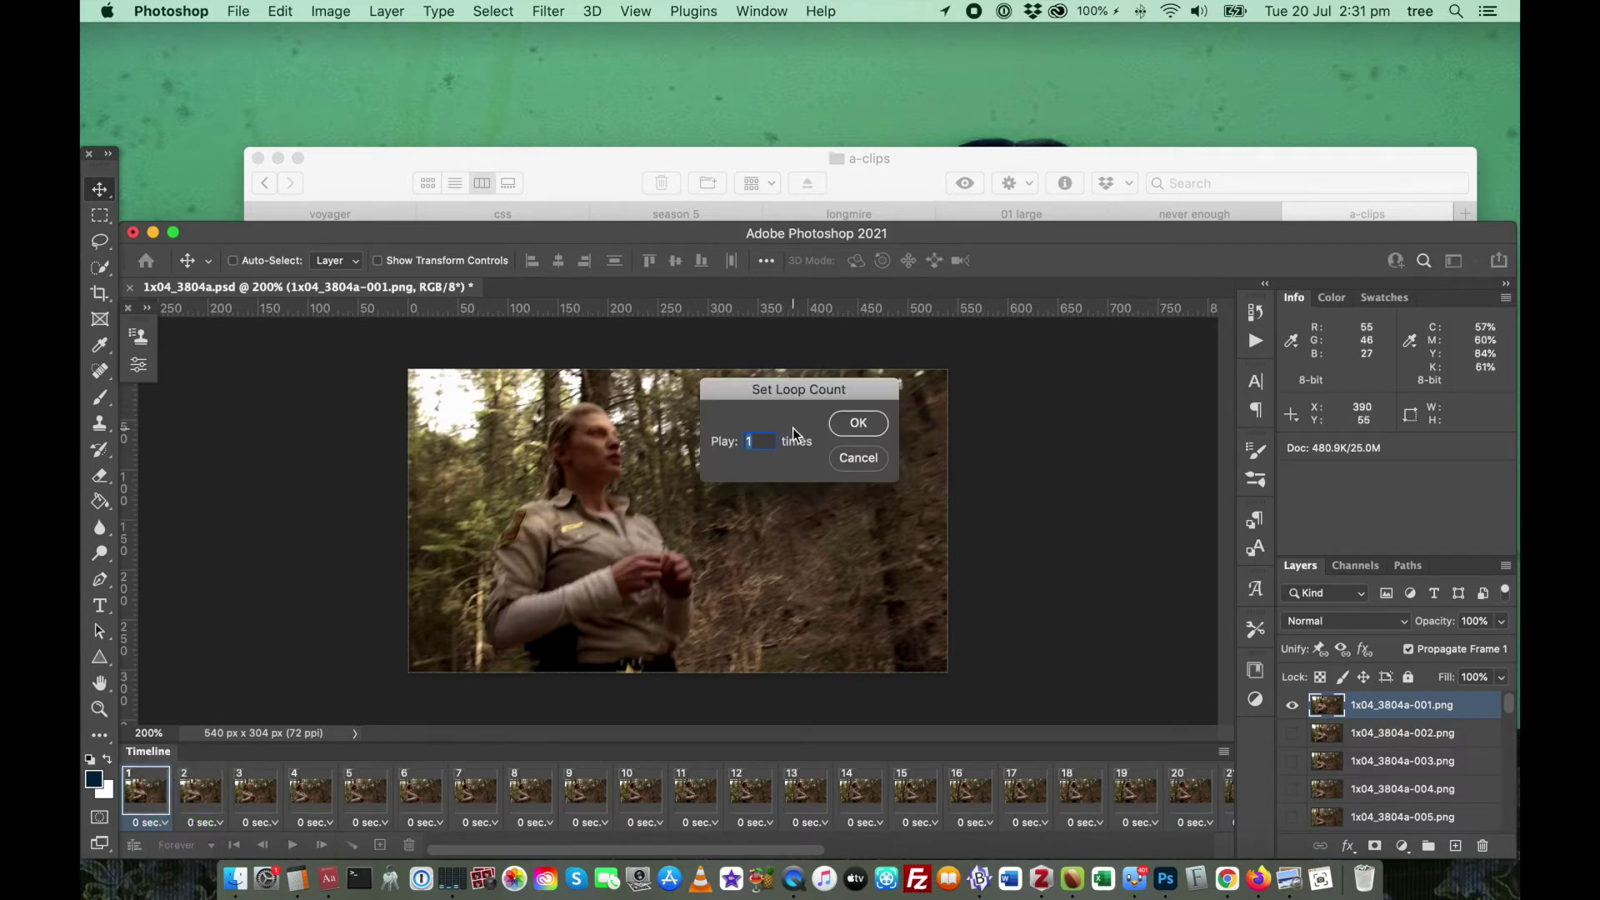
{"action": "left_click", "coordinate": [856, 458]}
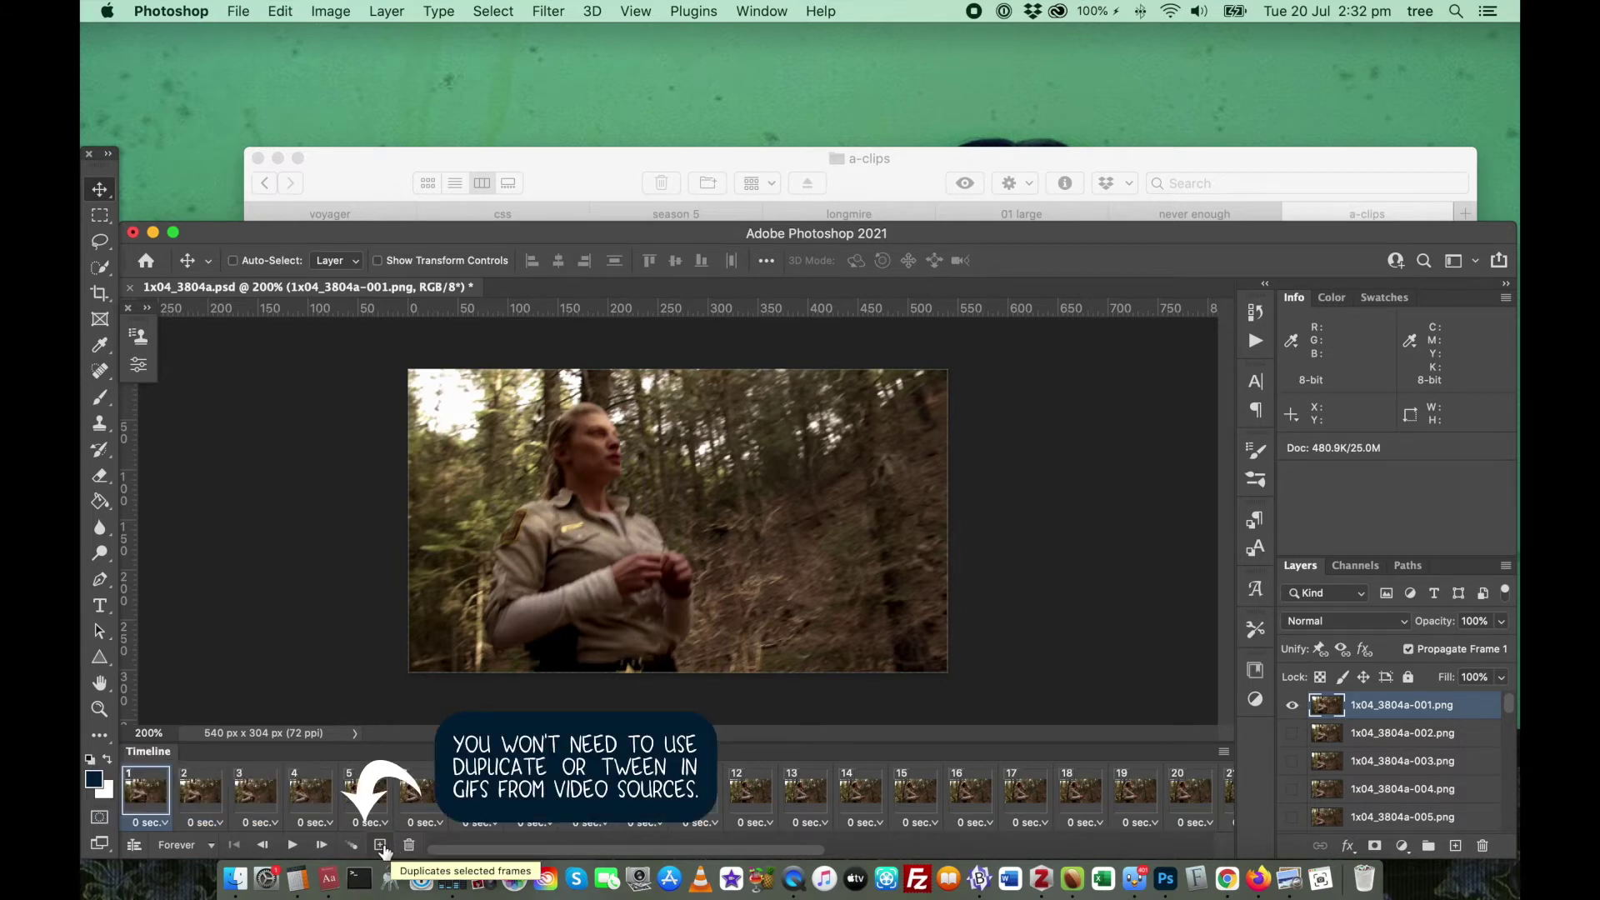
{"action": "left_click", "coordinate": [293, 846]}
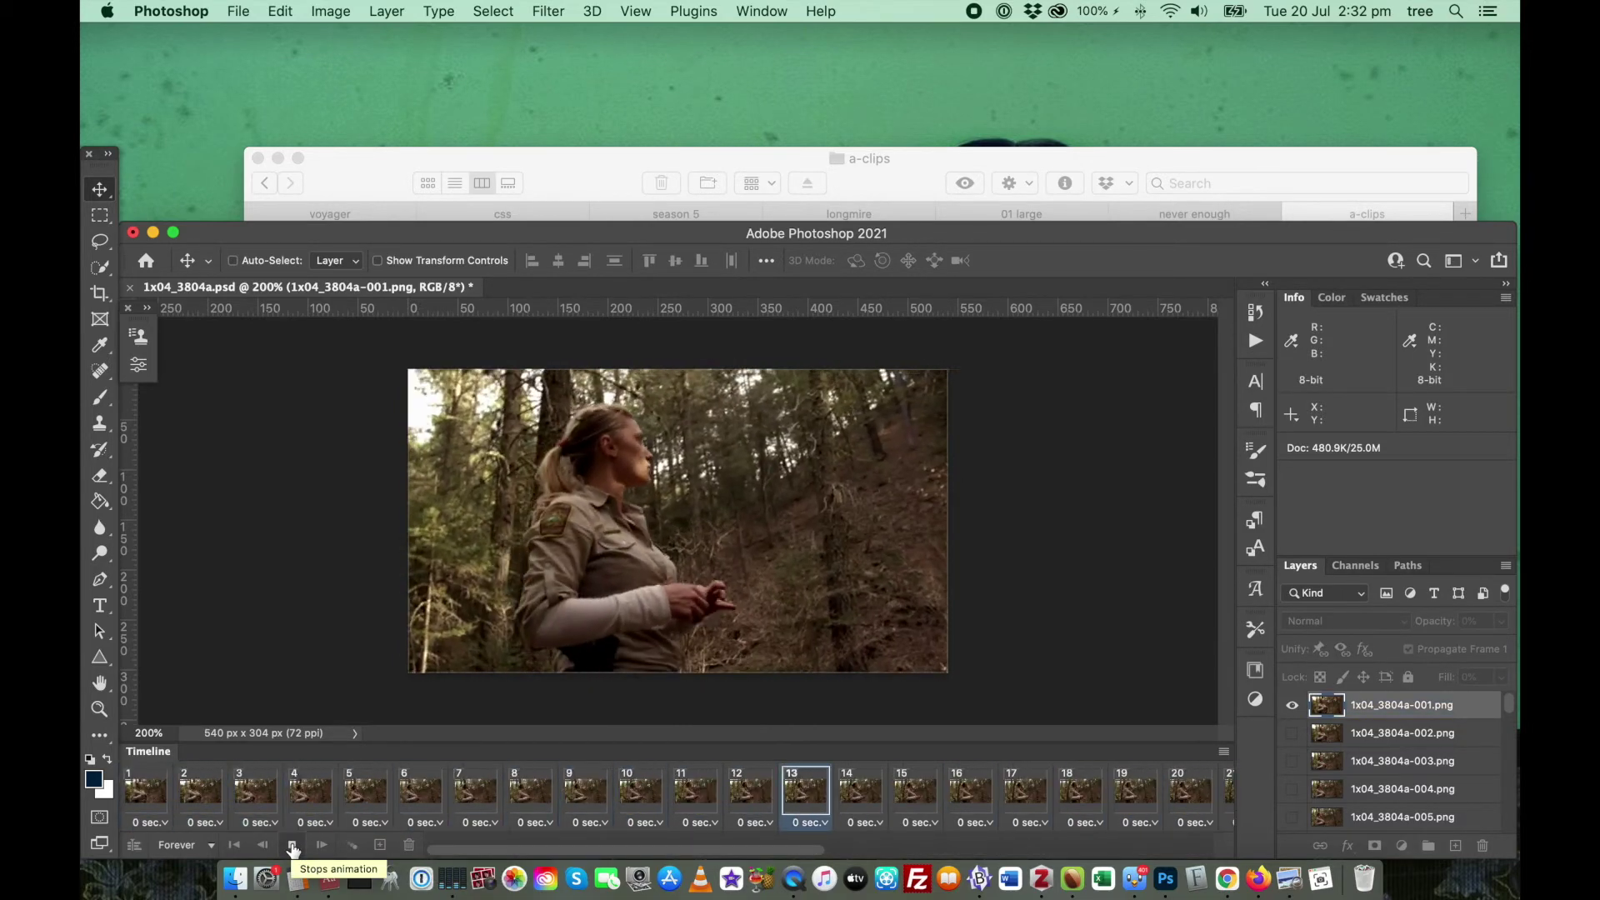
{"action": "left_click", "coordinate": [293, 846]}
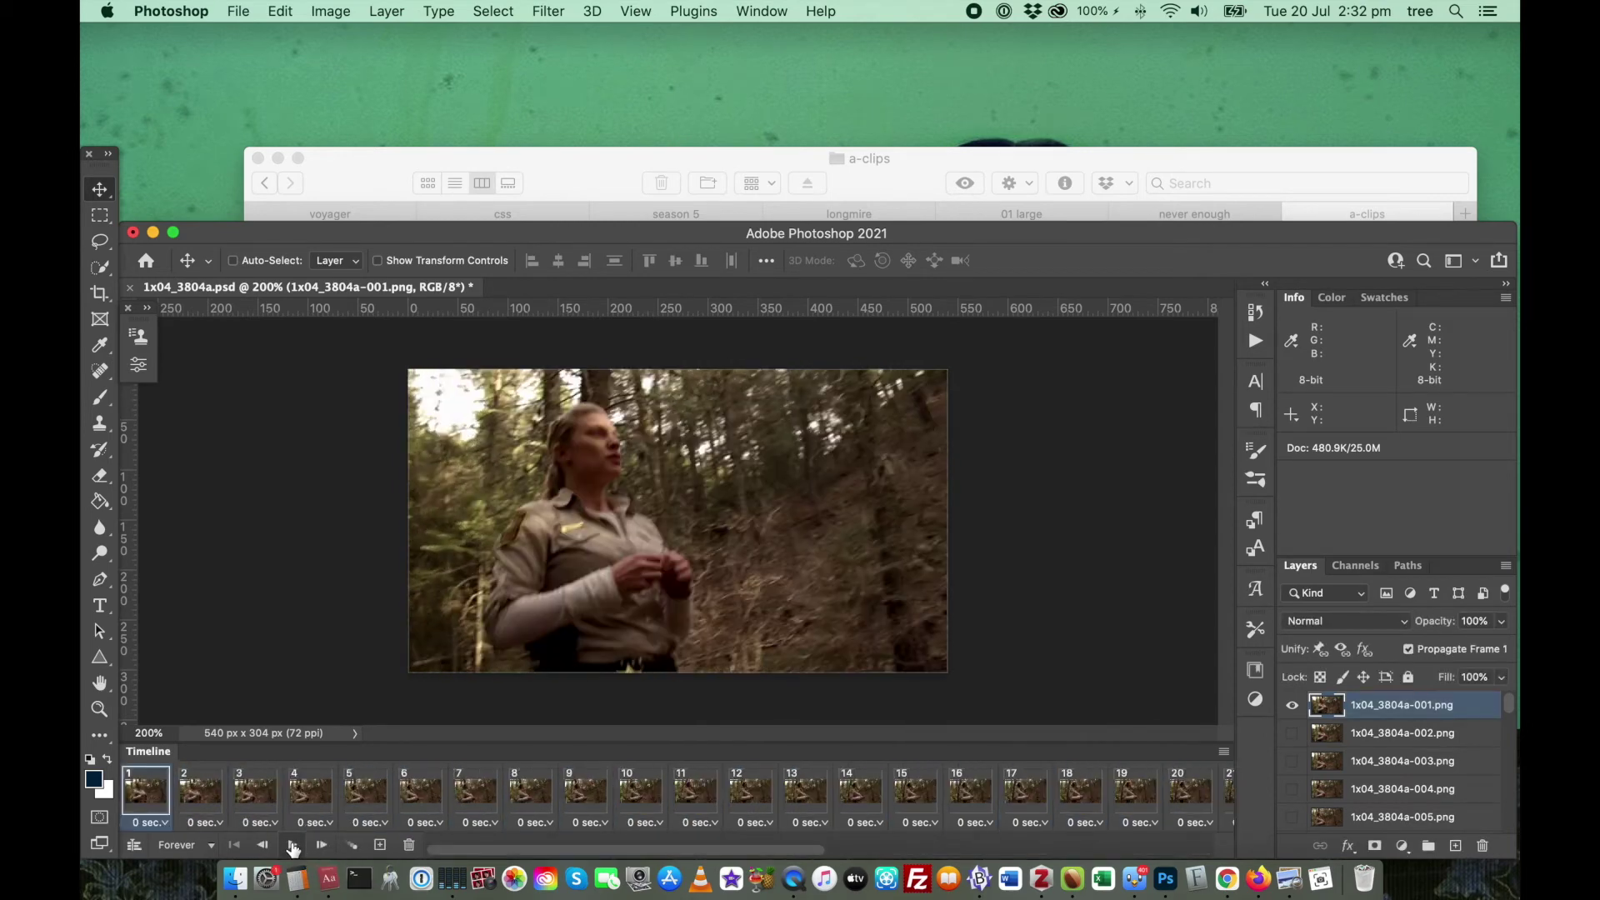
Step: Start a custom frame delay for frame 1, then cancel it
{"action": "left_click", "coordinate": [151, 825]}
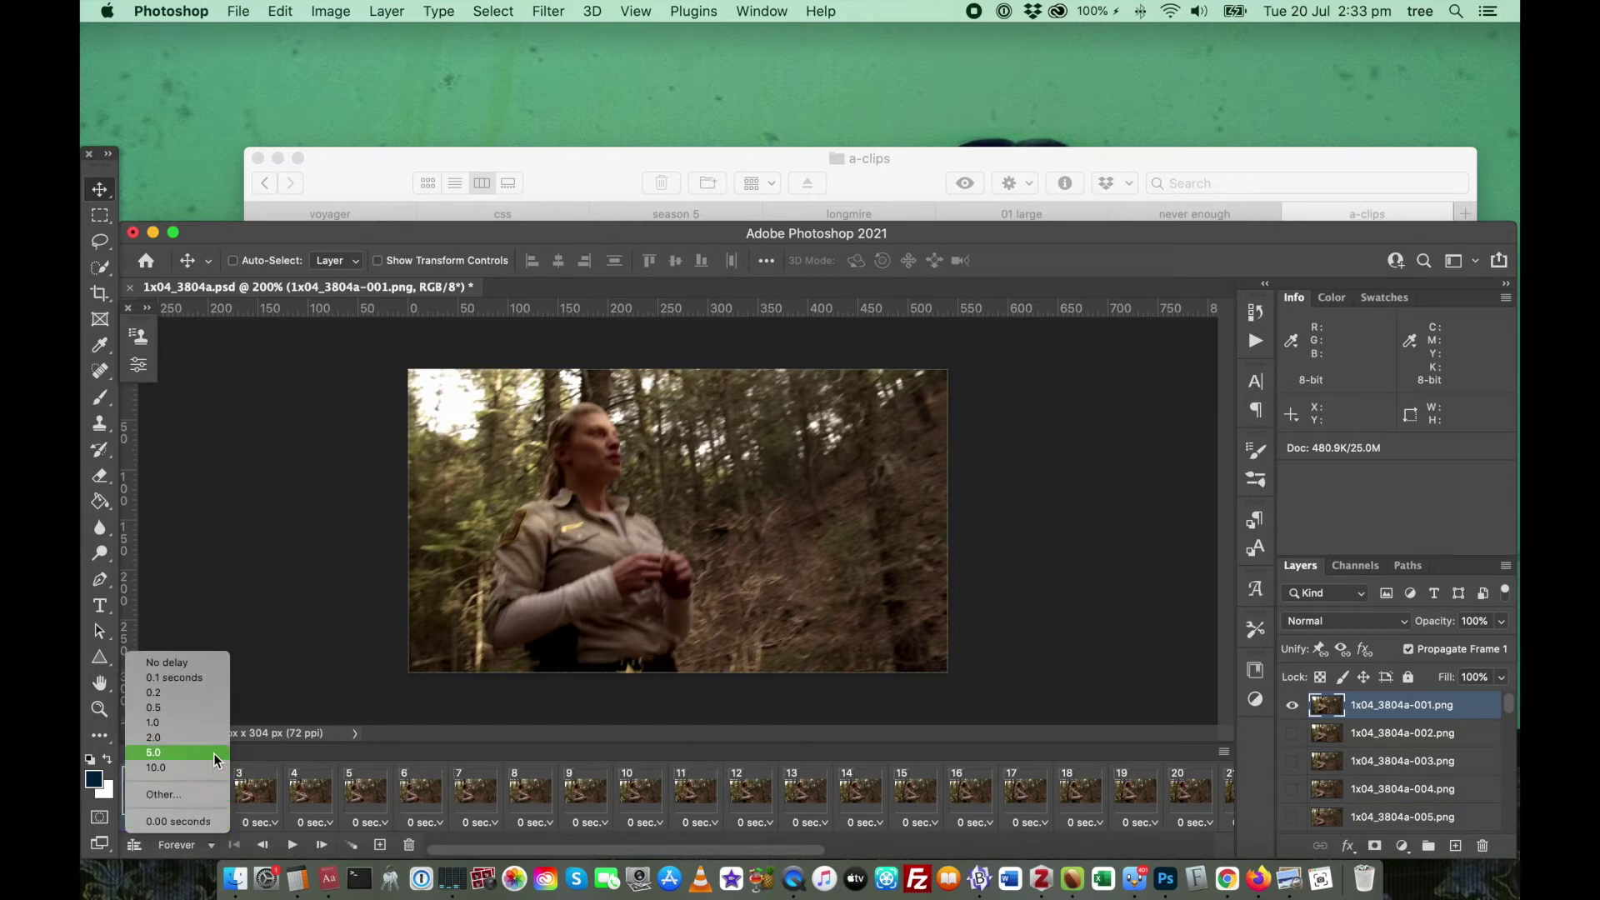
{"action": "left_click", "coordinate": [192, 796]}
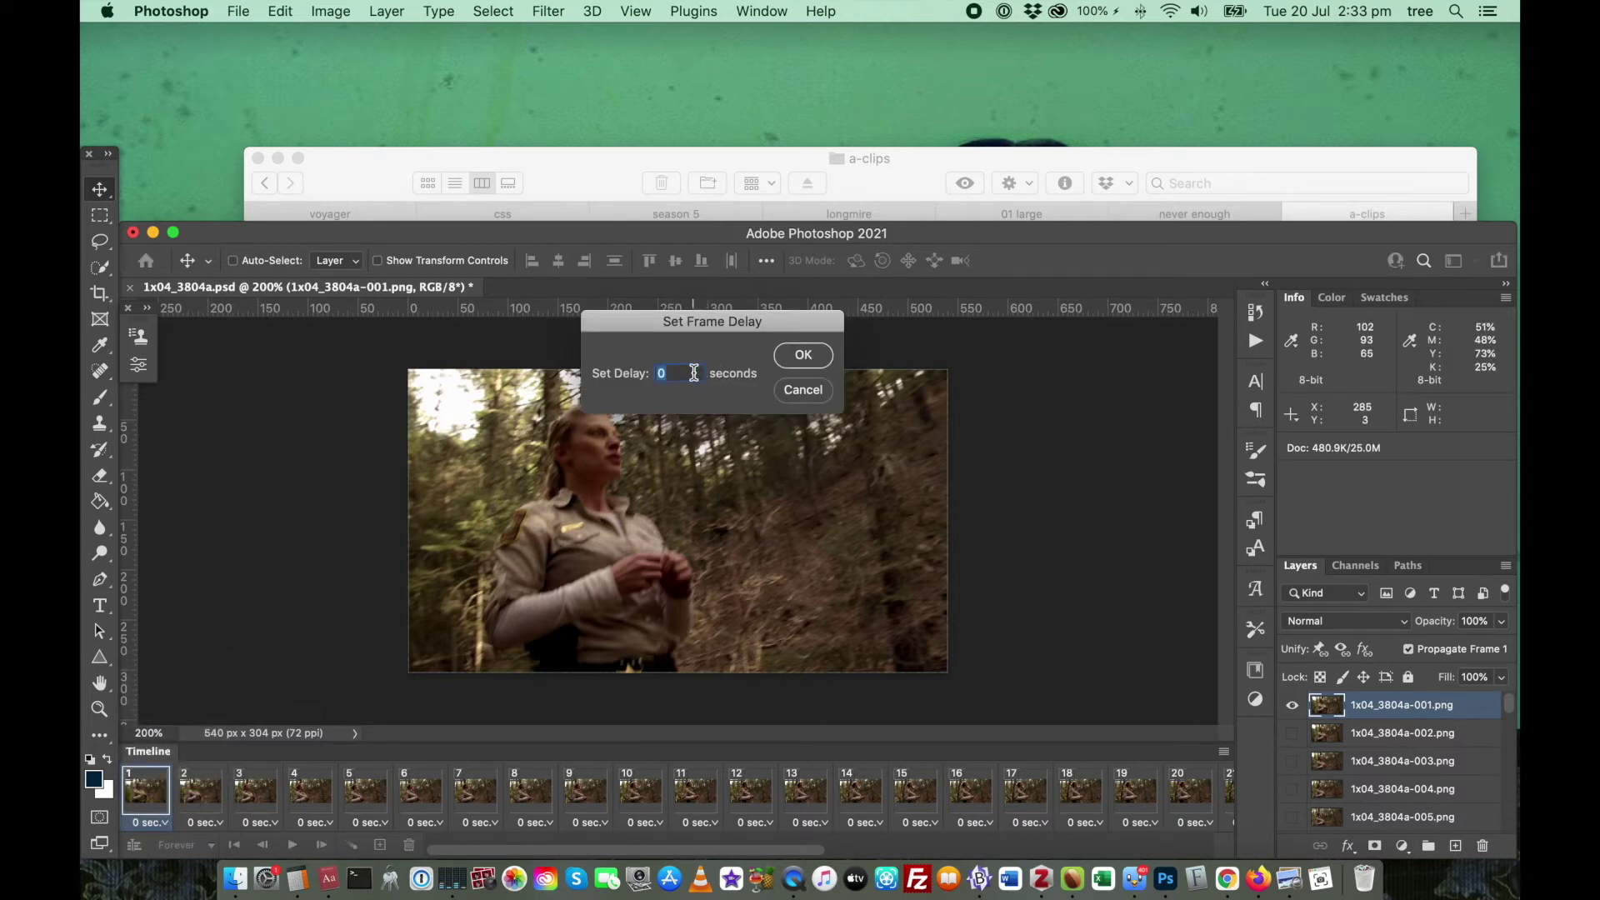
{"action": "left_click", "coordinate": [803, 390]}
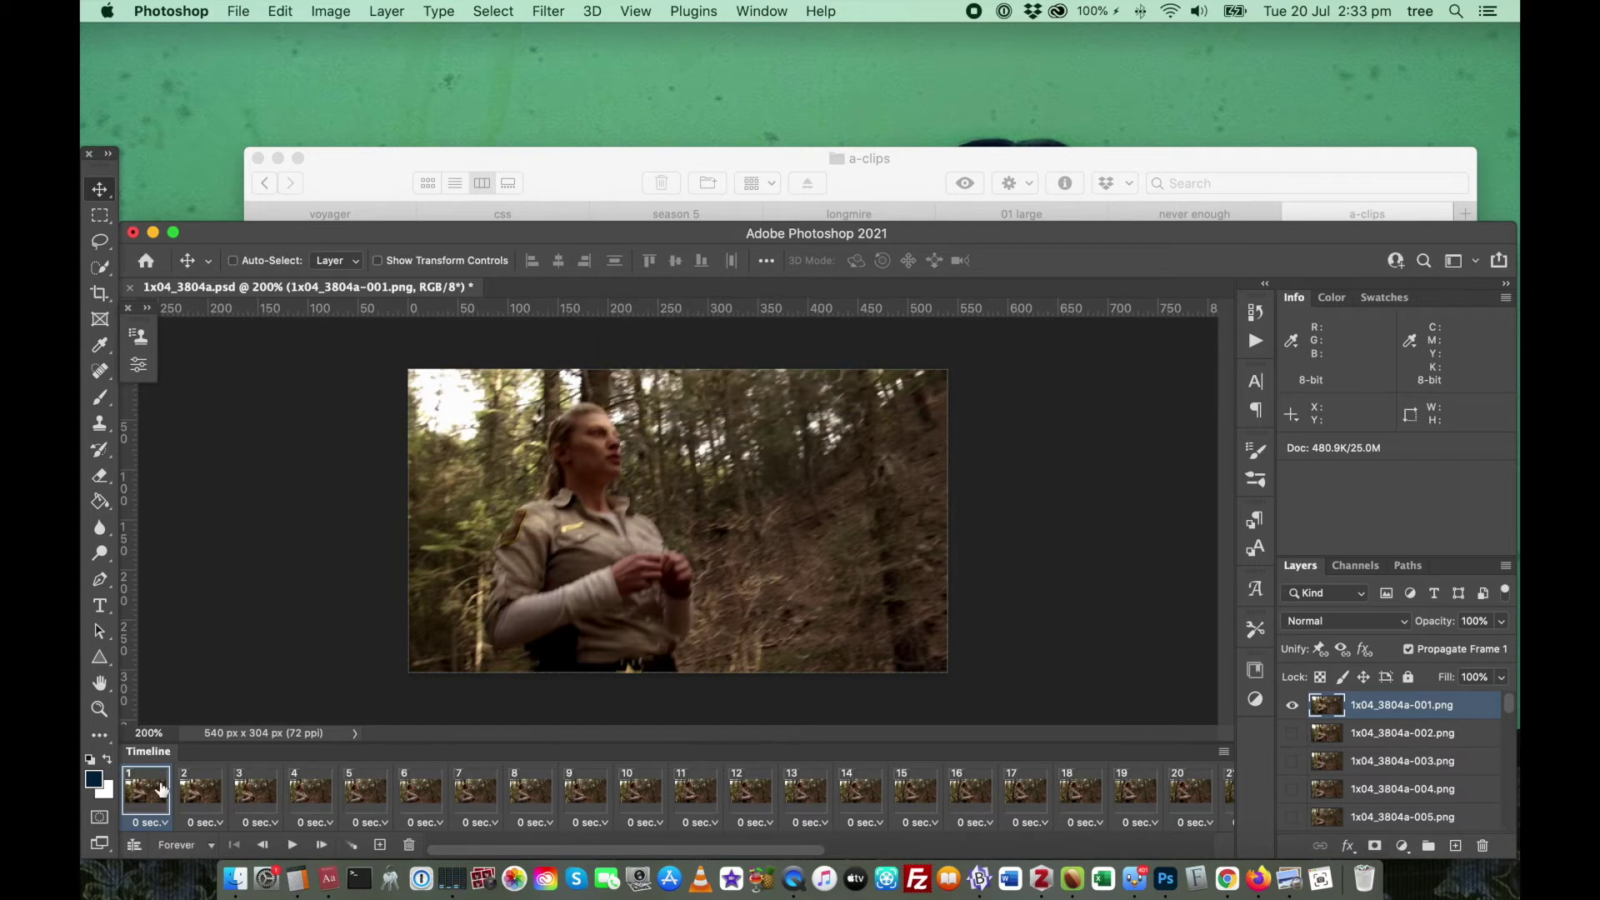
Step: Select all frames, set each delay to 0.1 seconds, and play from frame 1
{"action": "left_click", "coordinate": [1224, 753]}
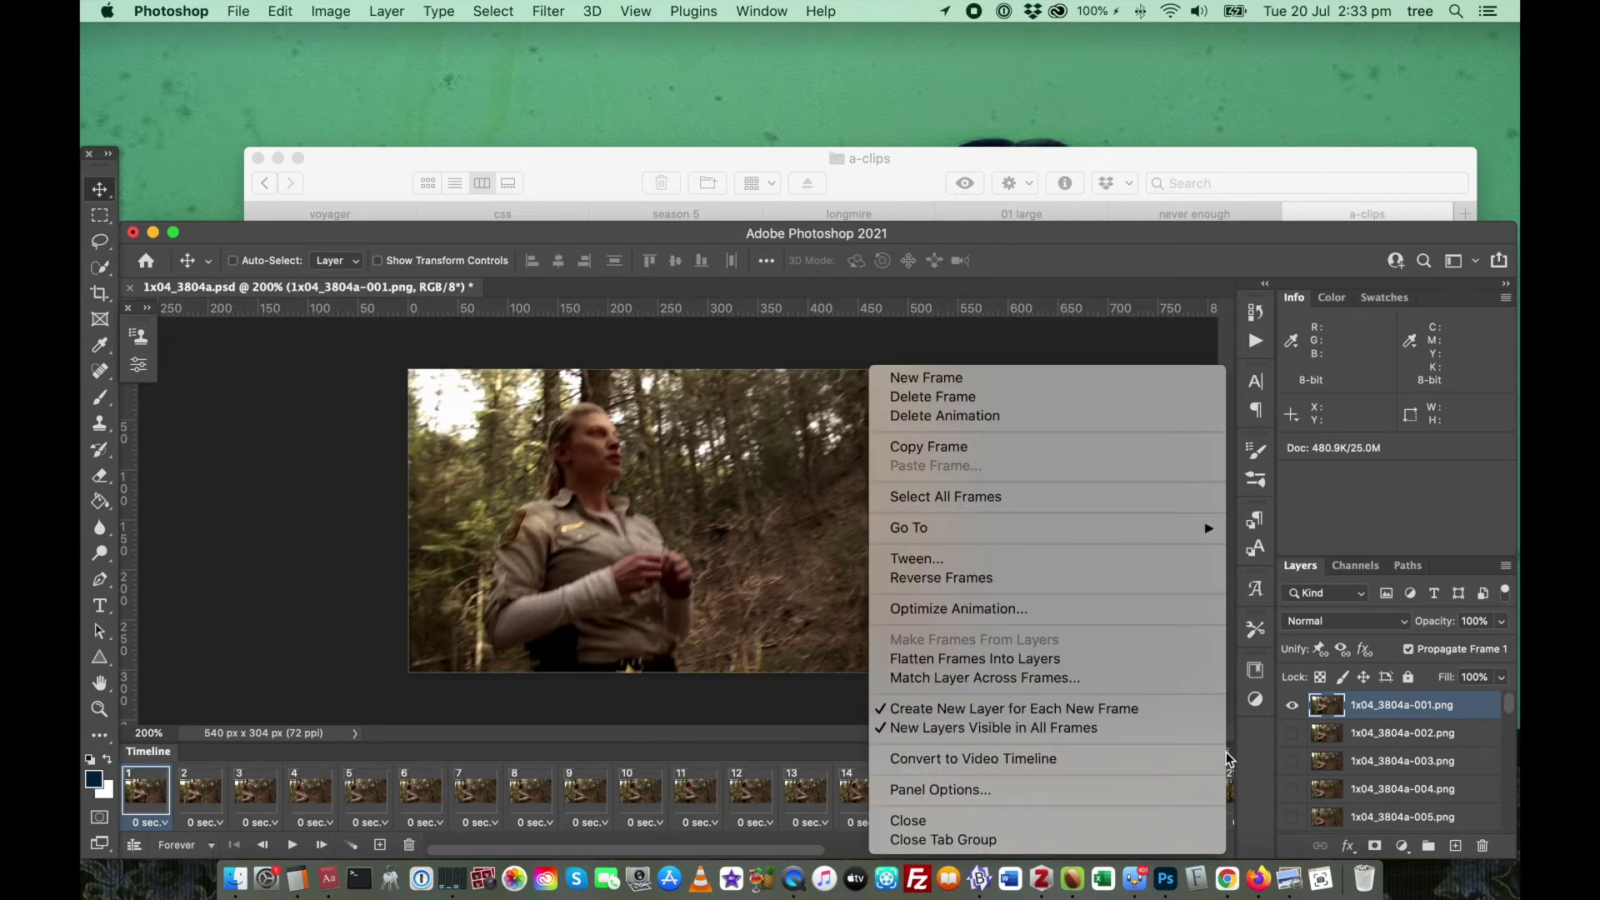
{"action": "left_click", "coordinate": [1183, 498]}
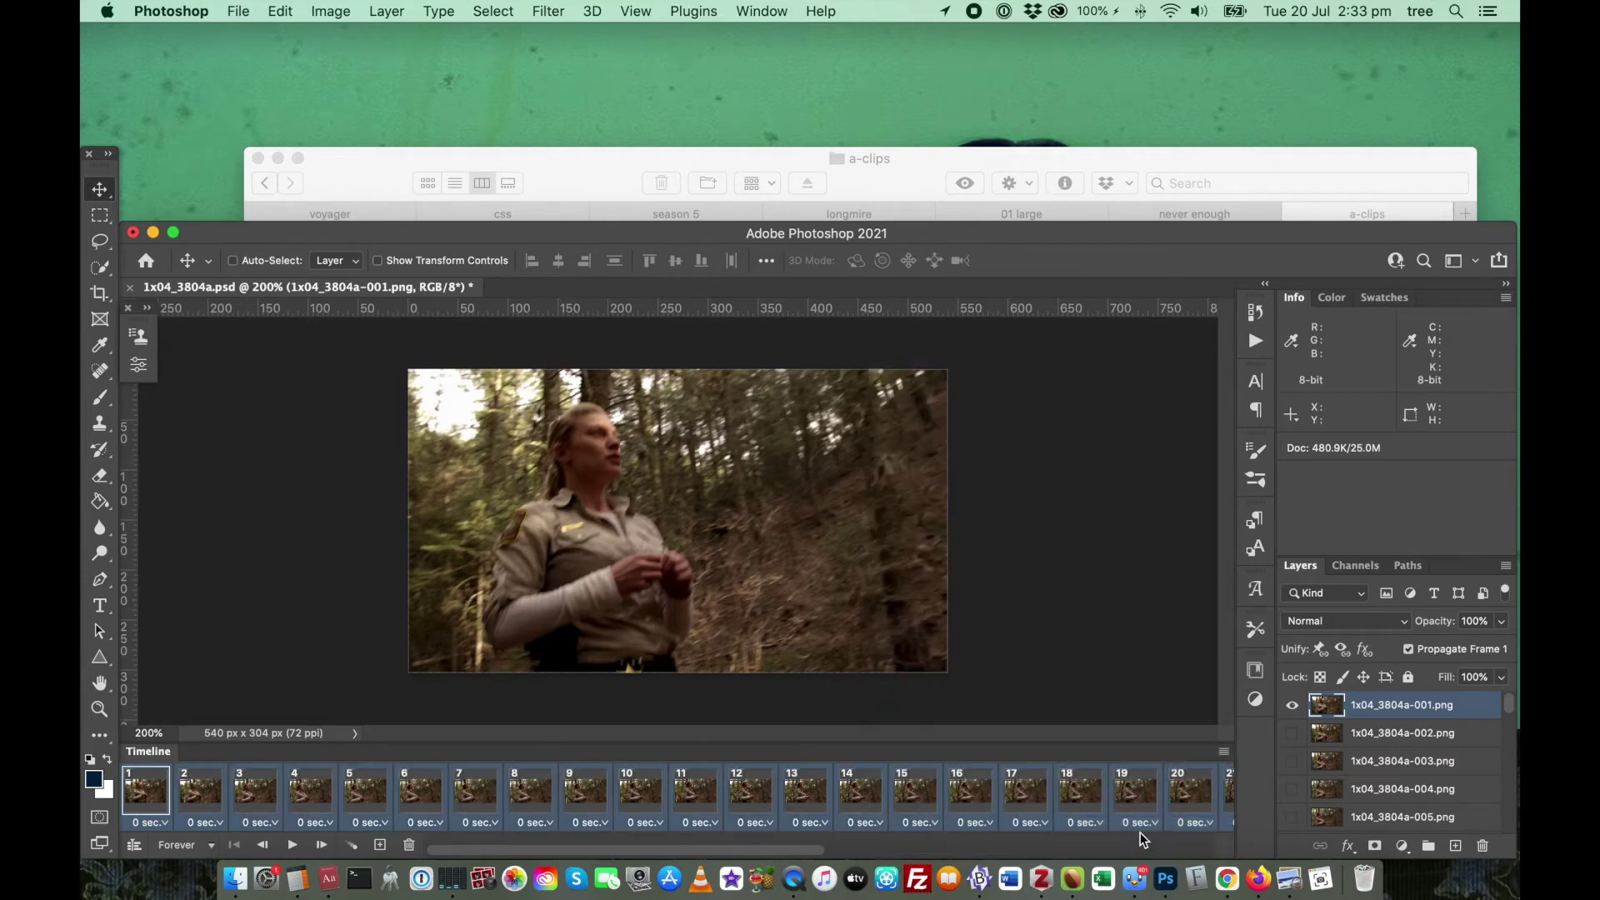
{"action": "left_click", "coordinate": [1025, 822]}
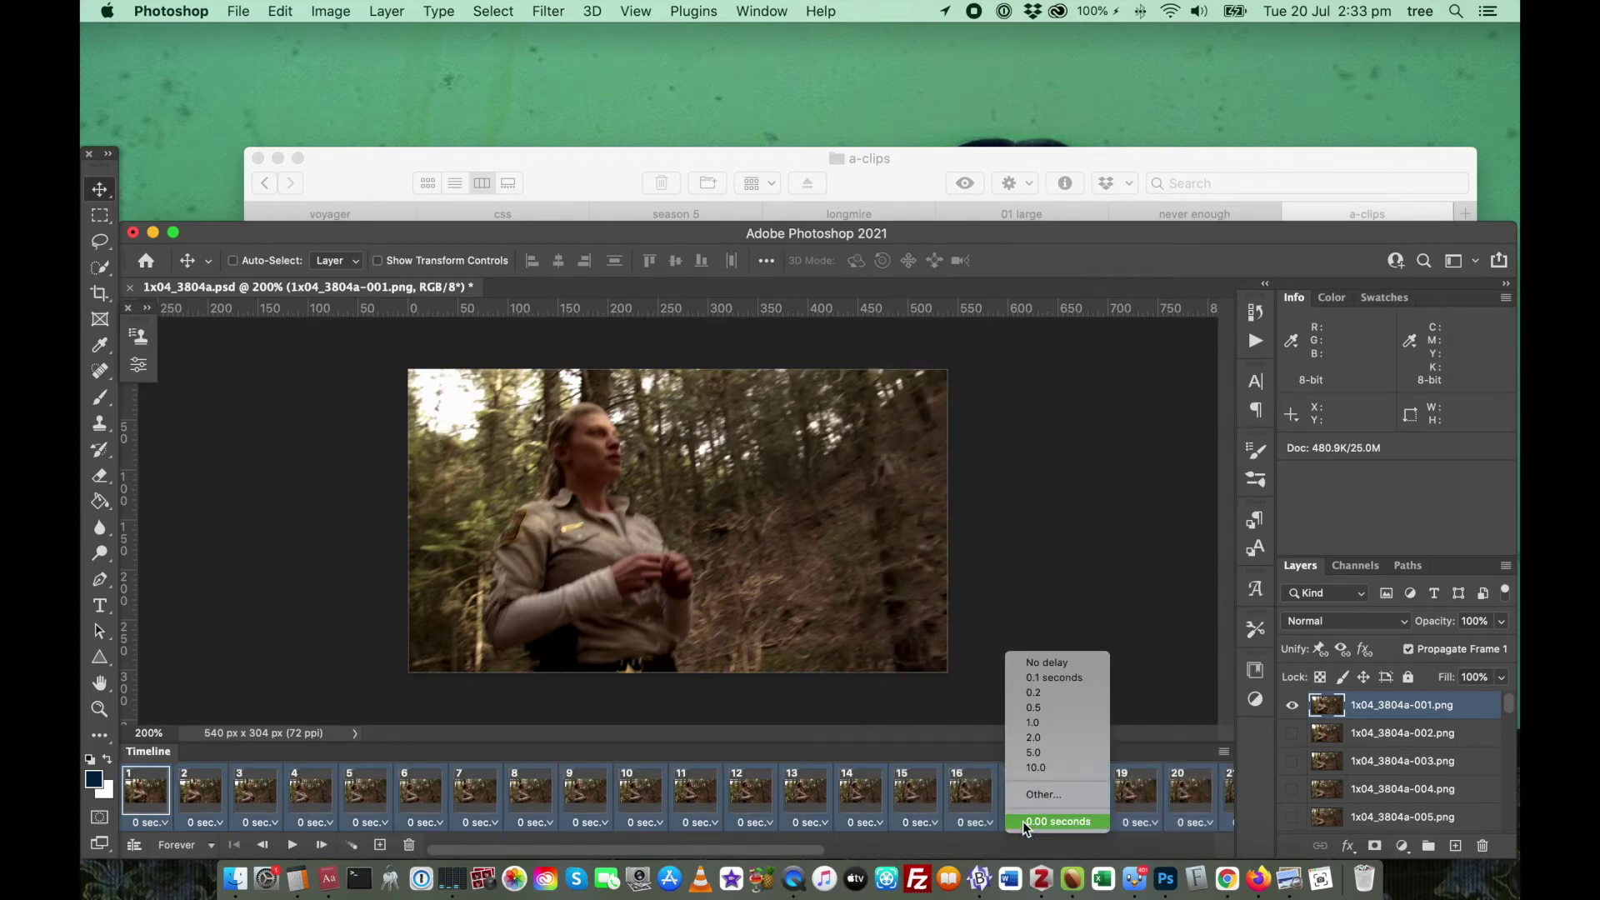
{"action": "left_click", "coordinate": [1075, 681]}
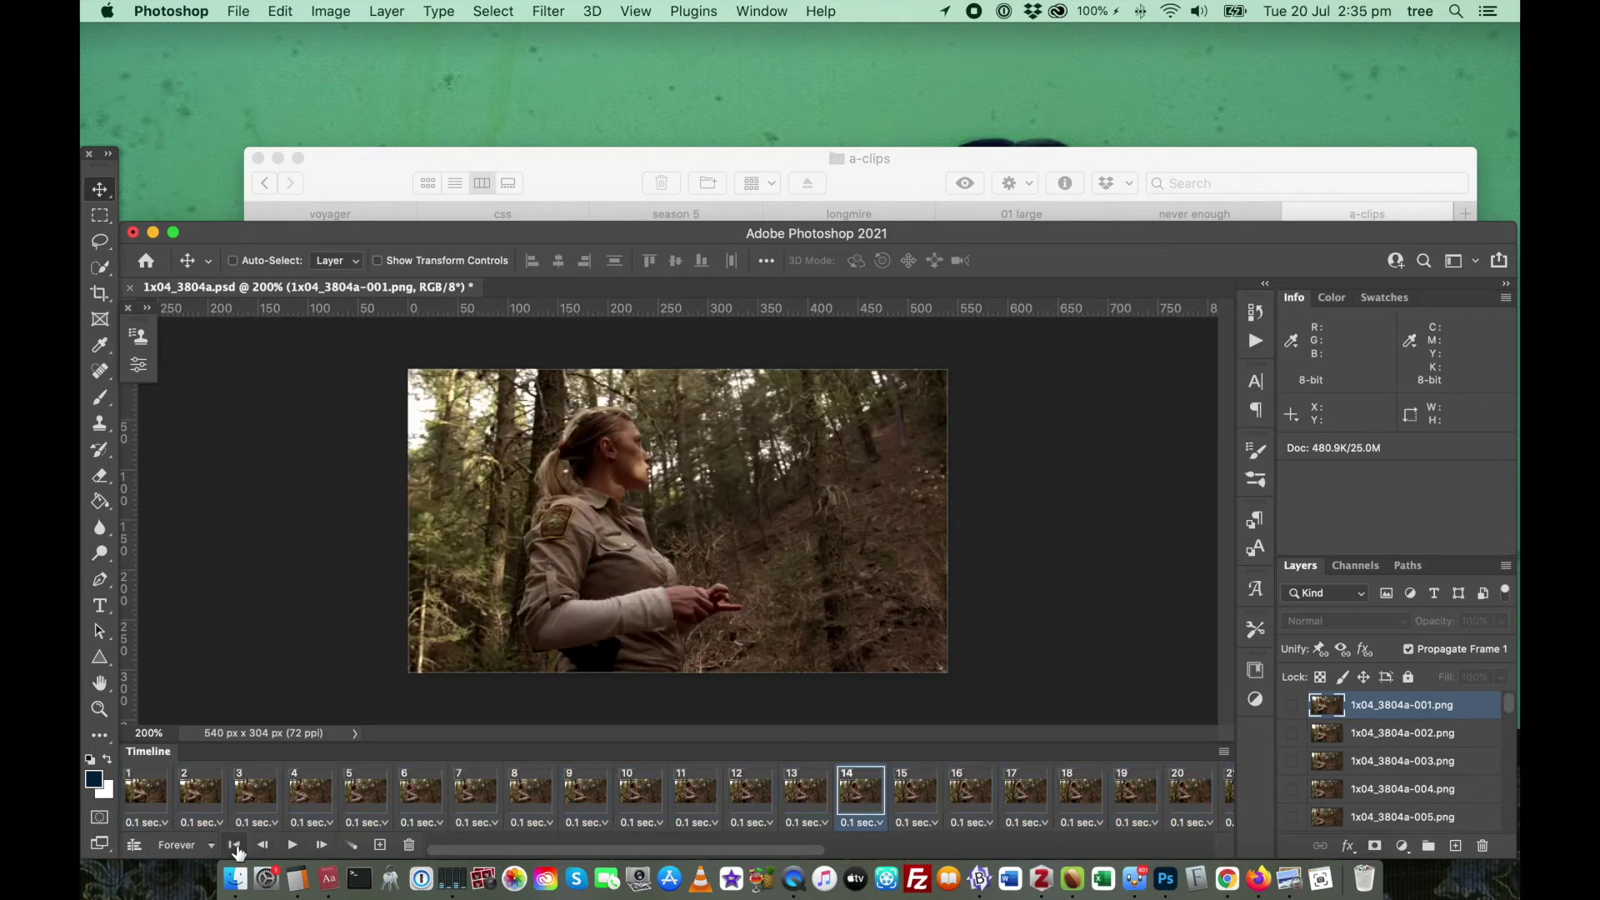
{"action": "left_click", "coordinate": [237, 846]}
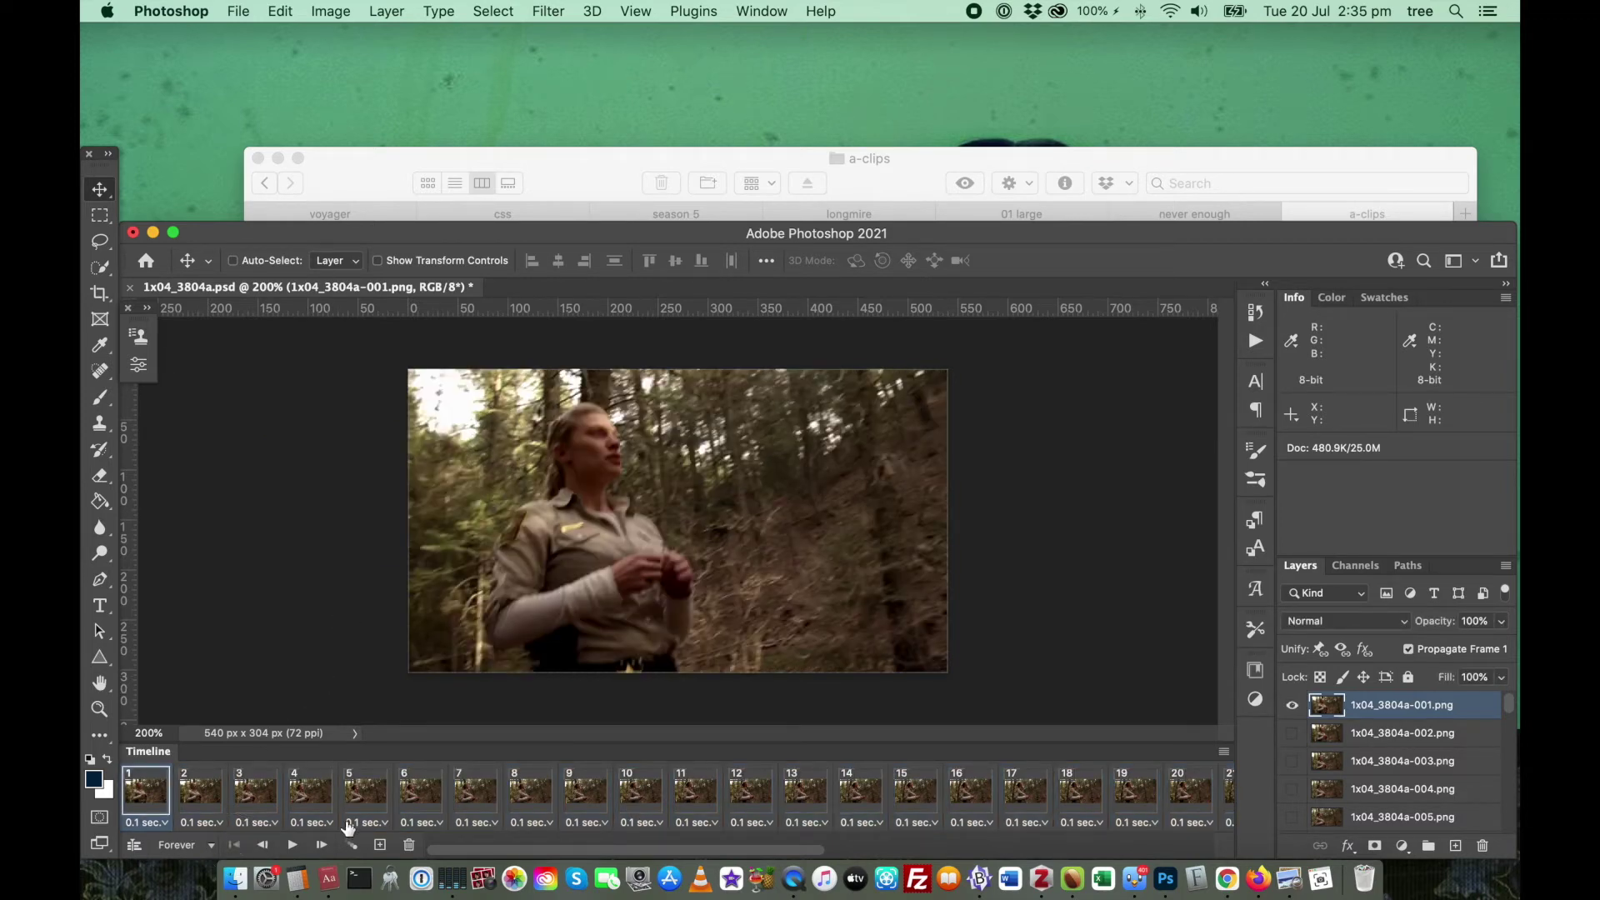
{"action": "left_click", "coordinate": [293, 846]}
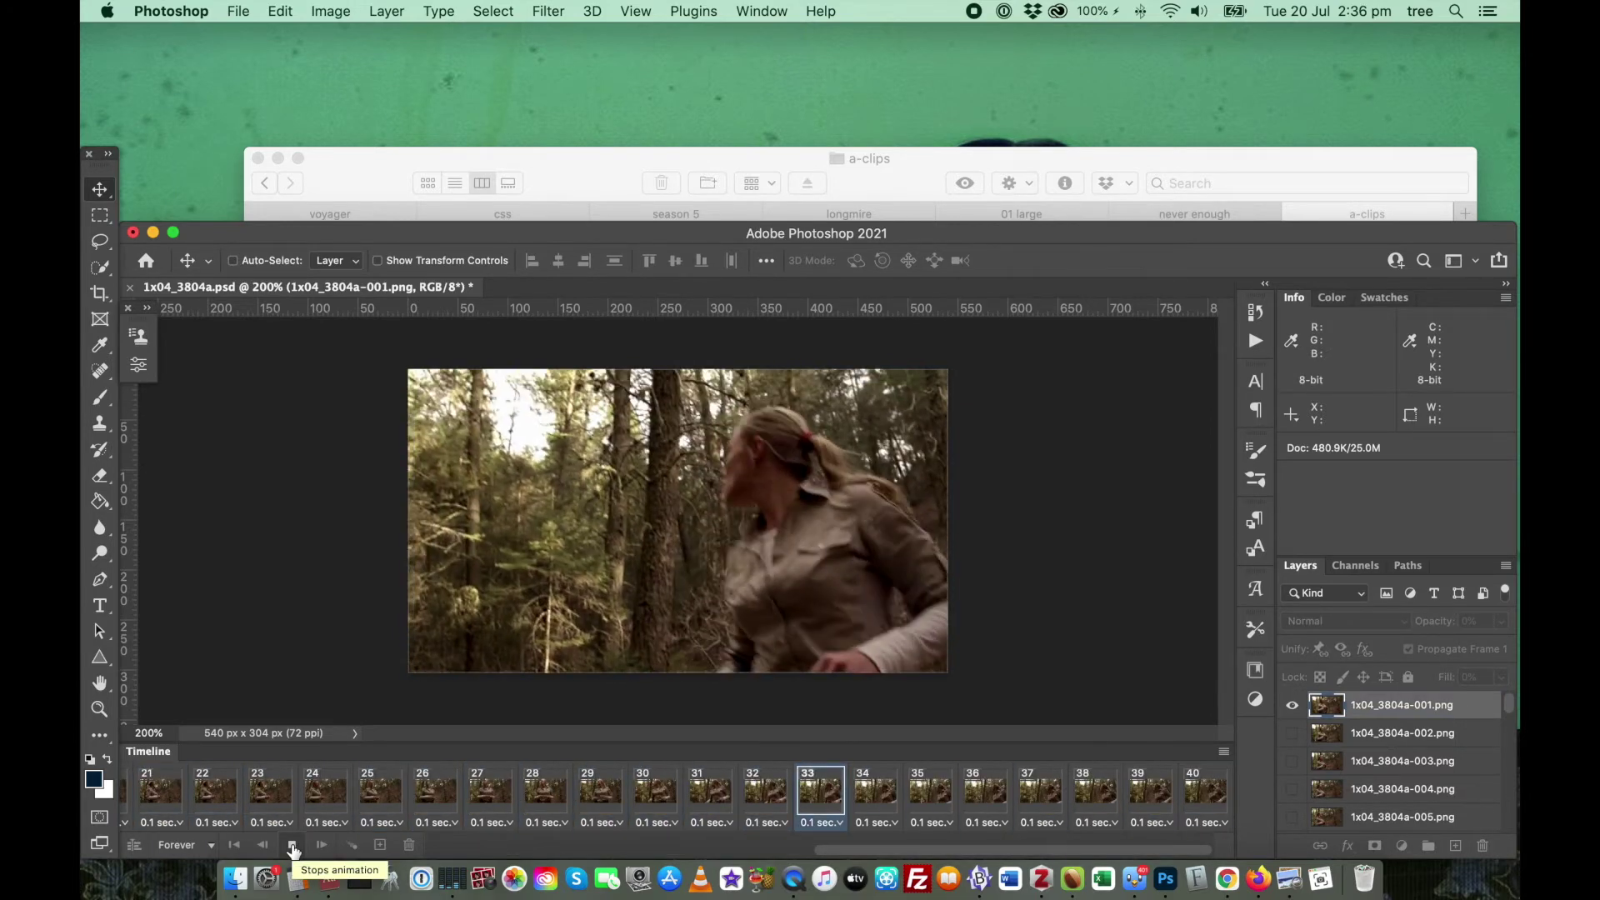
Step: Stop playback of the 40-frame, 0.1-second looping animation preview
{"action": "left_click", "coordinate": [292, 845]}
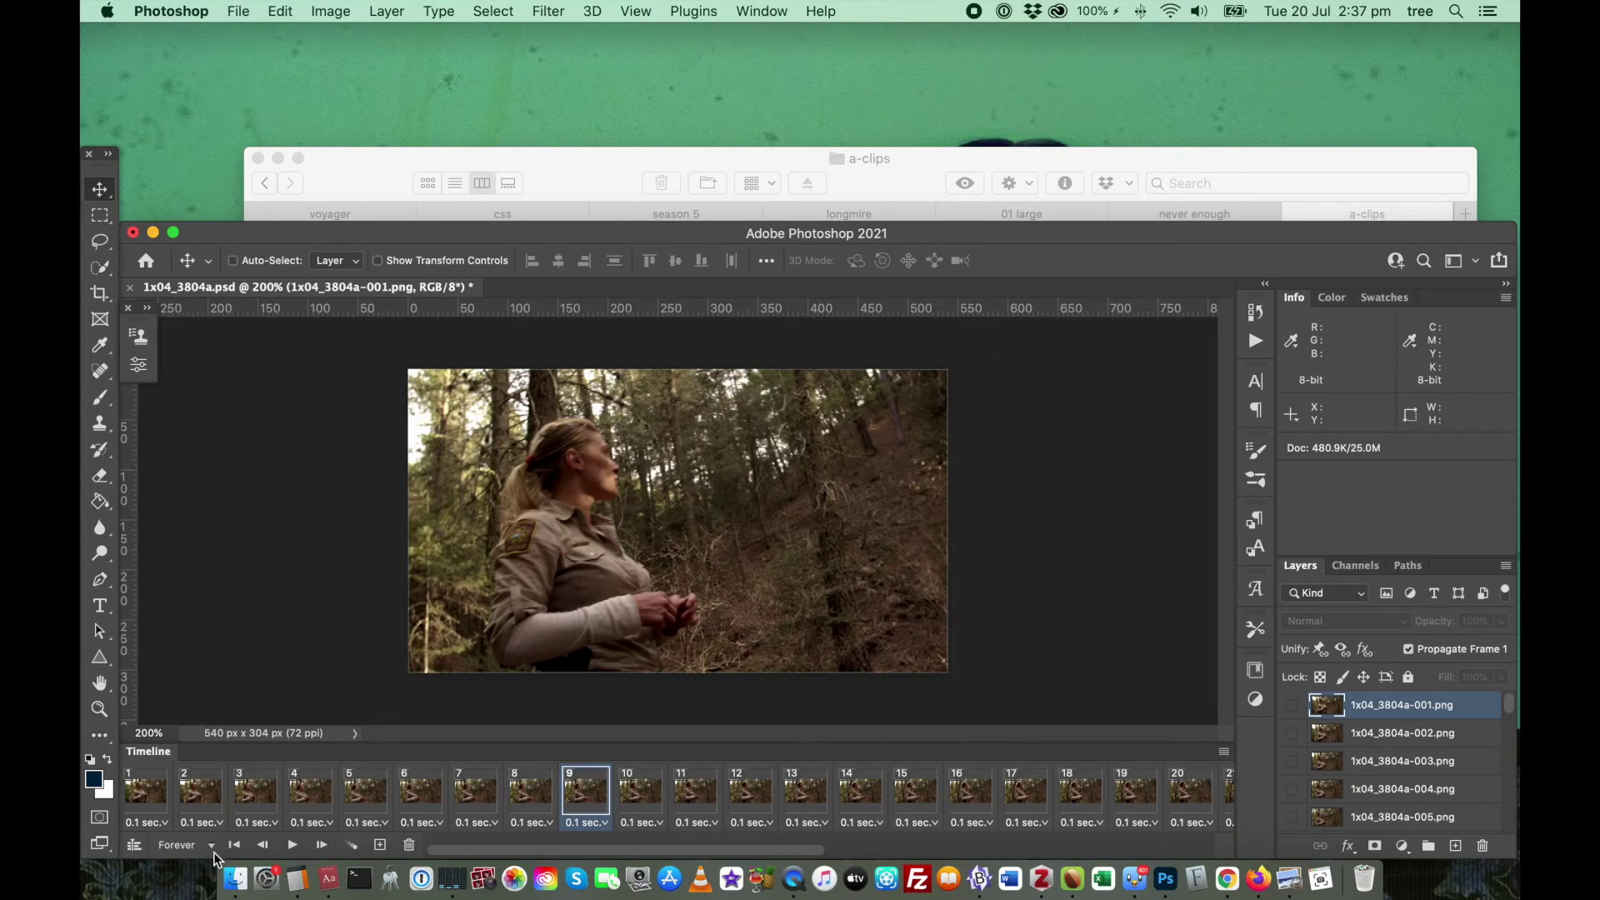
{"action": "left_click", "coordinate": [133, 846]}
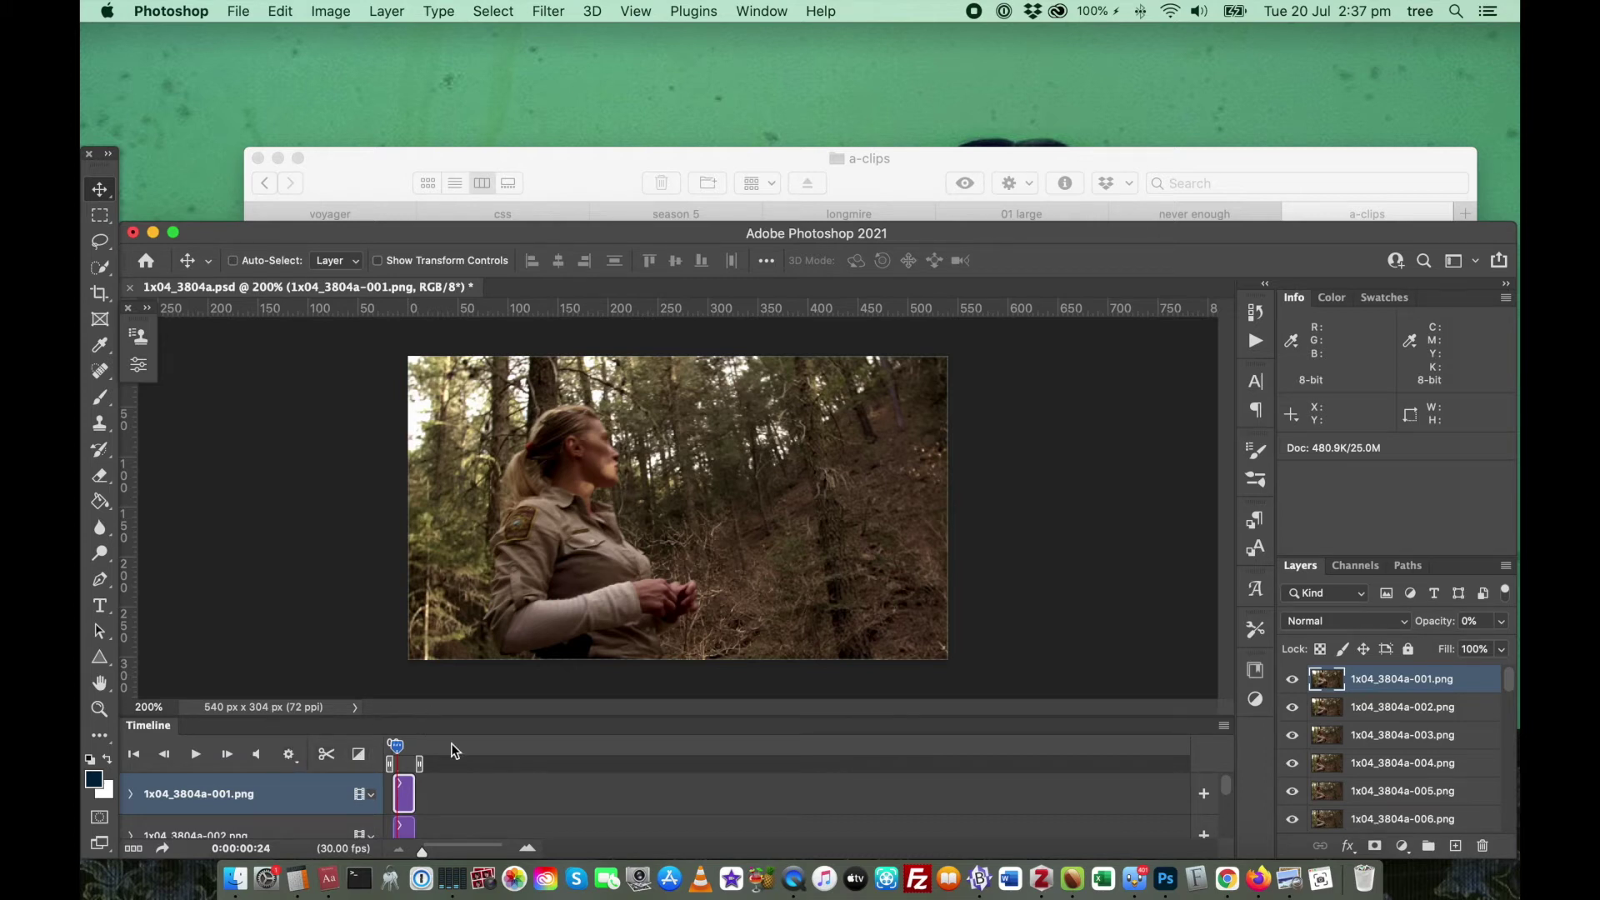
{"action": "scroll", "coordinate": [460, 795], "scroll_direction": "down", "scroll_amount": 15}
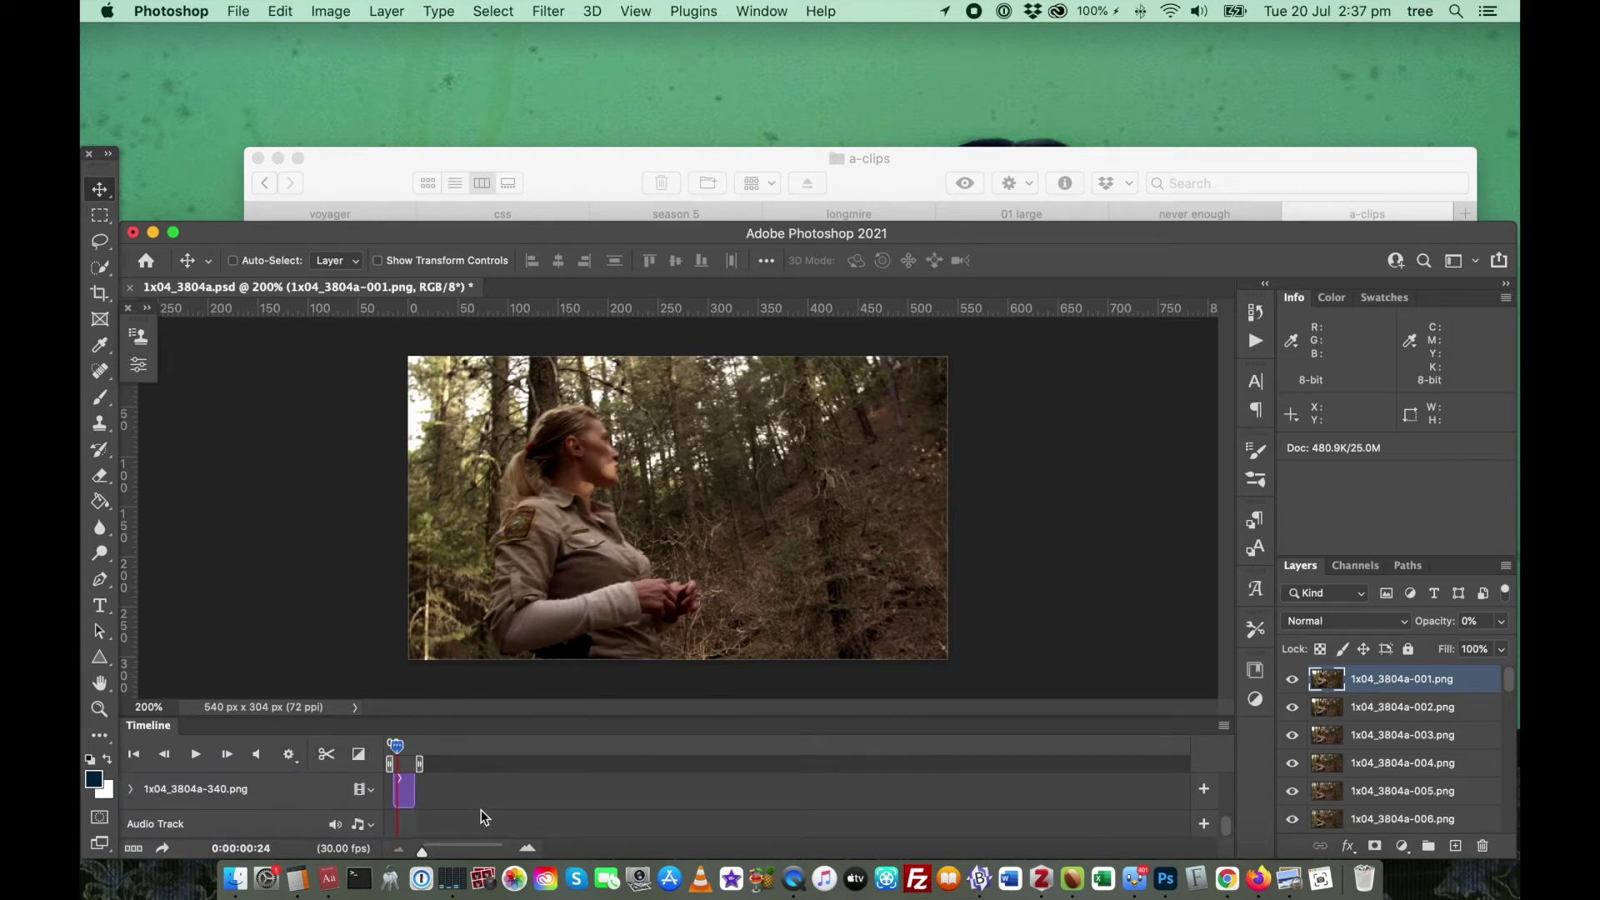
{"action": "scroll", "coordinate": [481, 810], "scroll_direction": "up", "scroll_amount": 6}
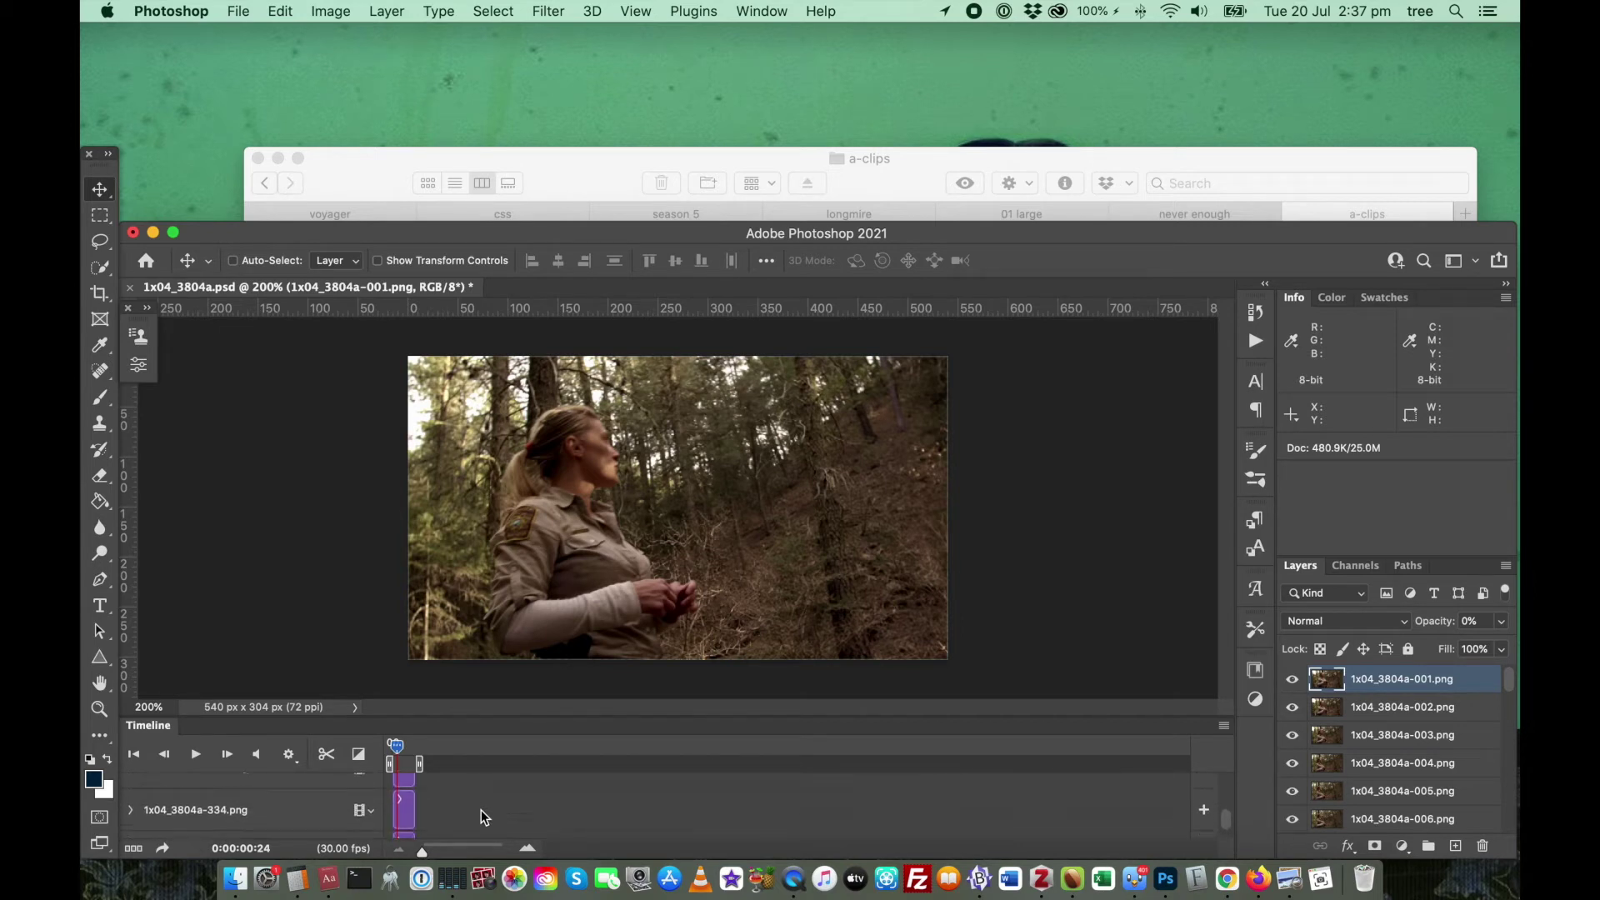
{"action": "scroll", "coordinate": [482, 810], "scroll_direction": "up", "scroll_amount": 15}
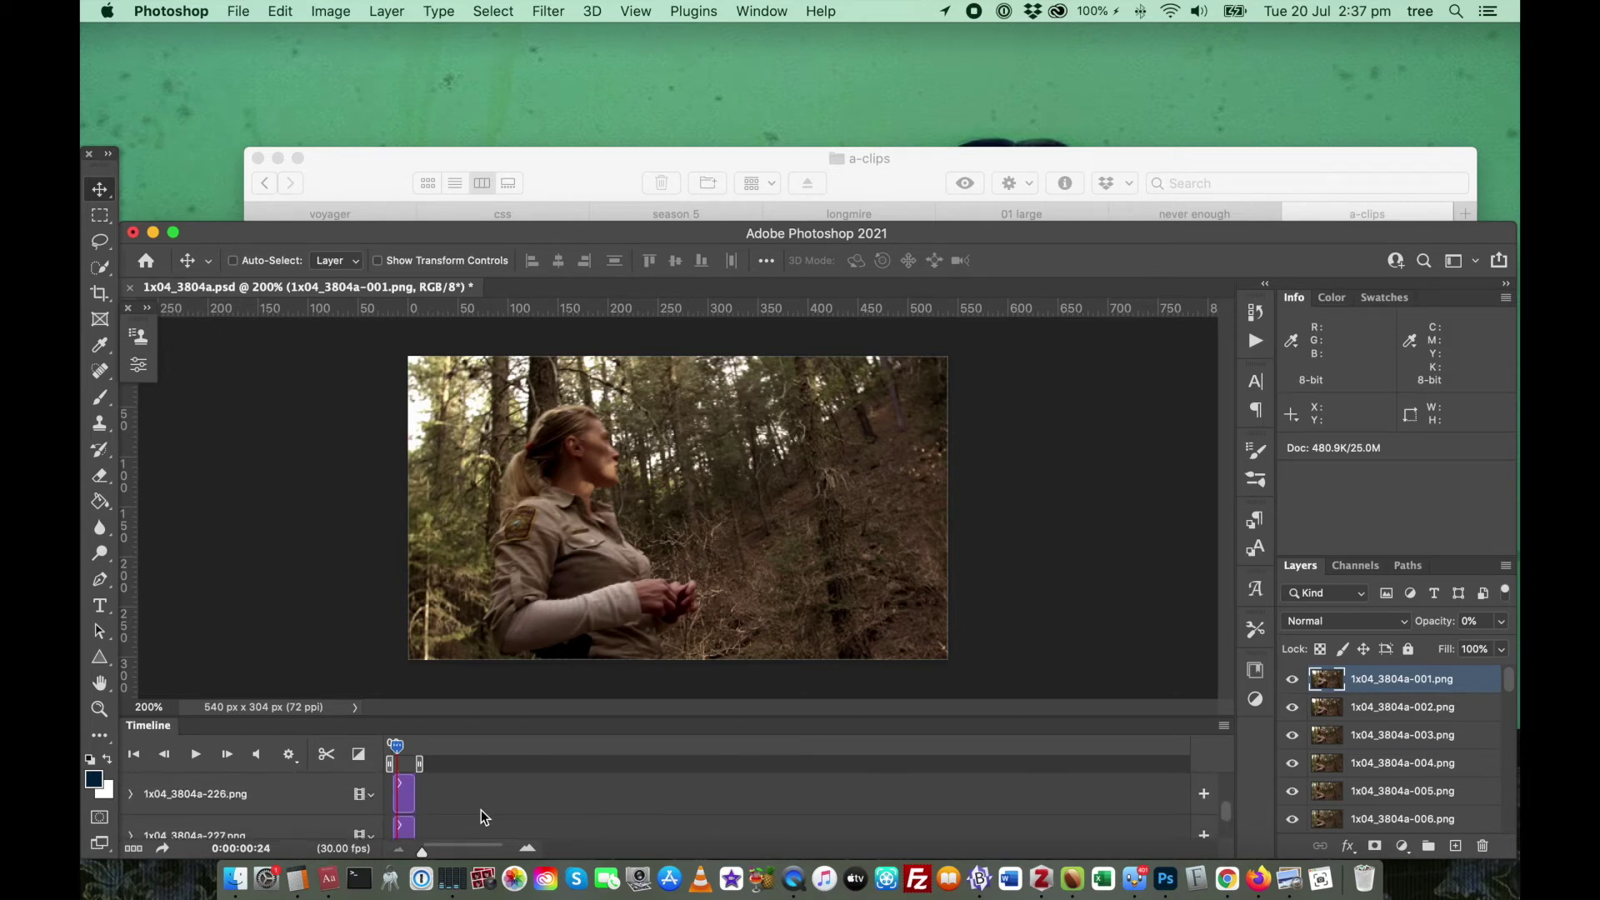
{"action": "scroll", "coordinate": [481, 810], "scroll_direction": "up", "scroll_amount": 10}
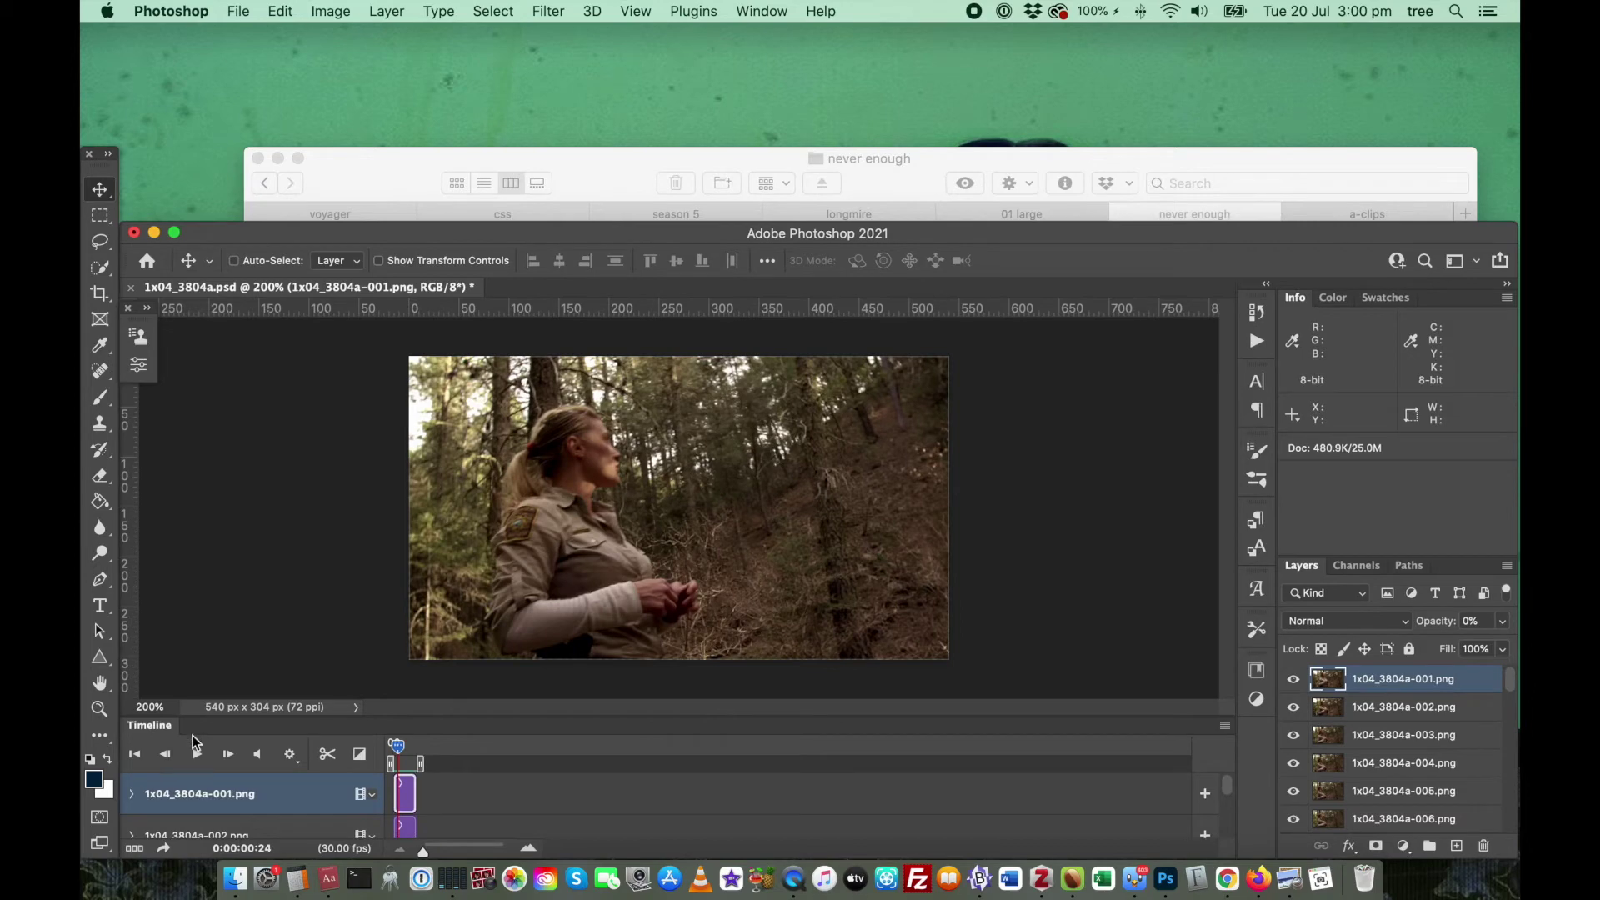
{"action": "left_click", "coordinate": [197, 754]}
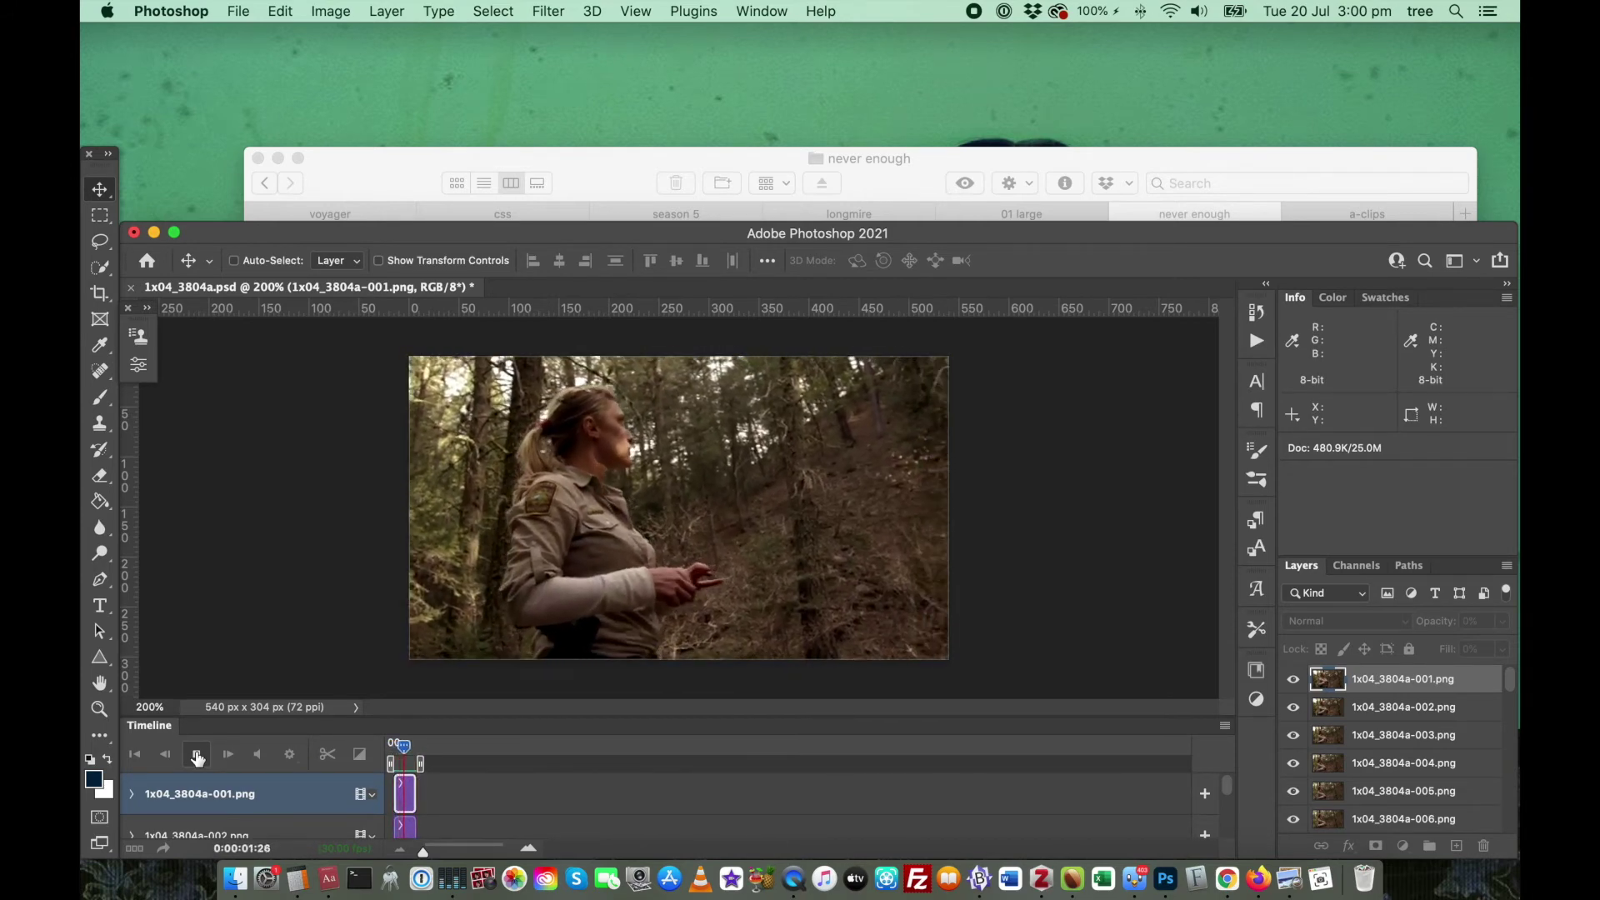
{"action": "left_click", "coordinate": [197, 755]}
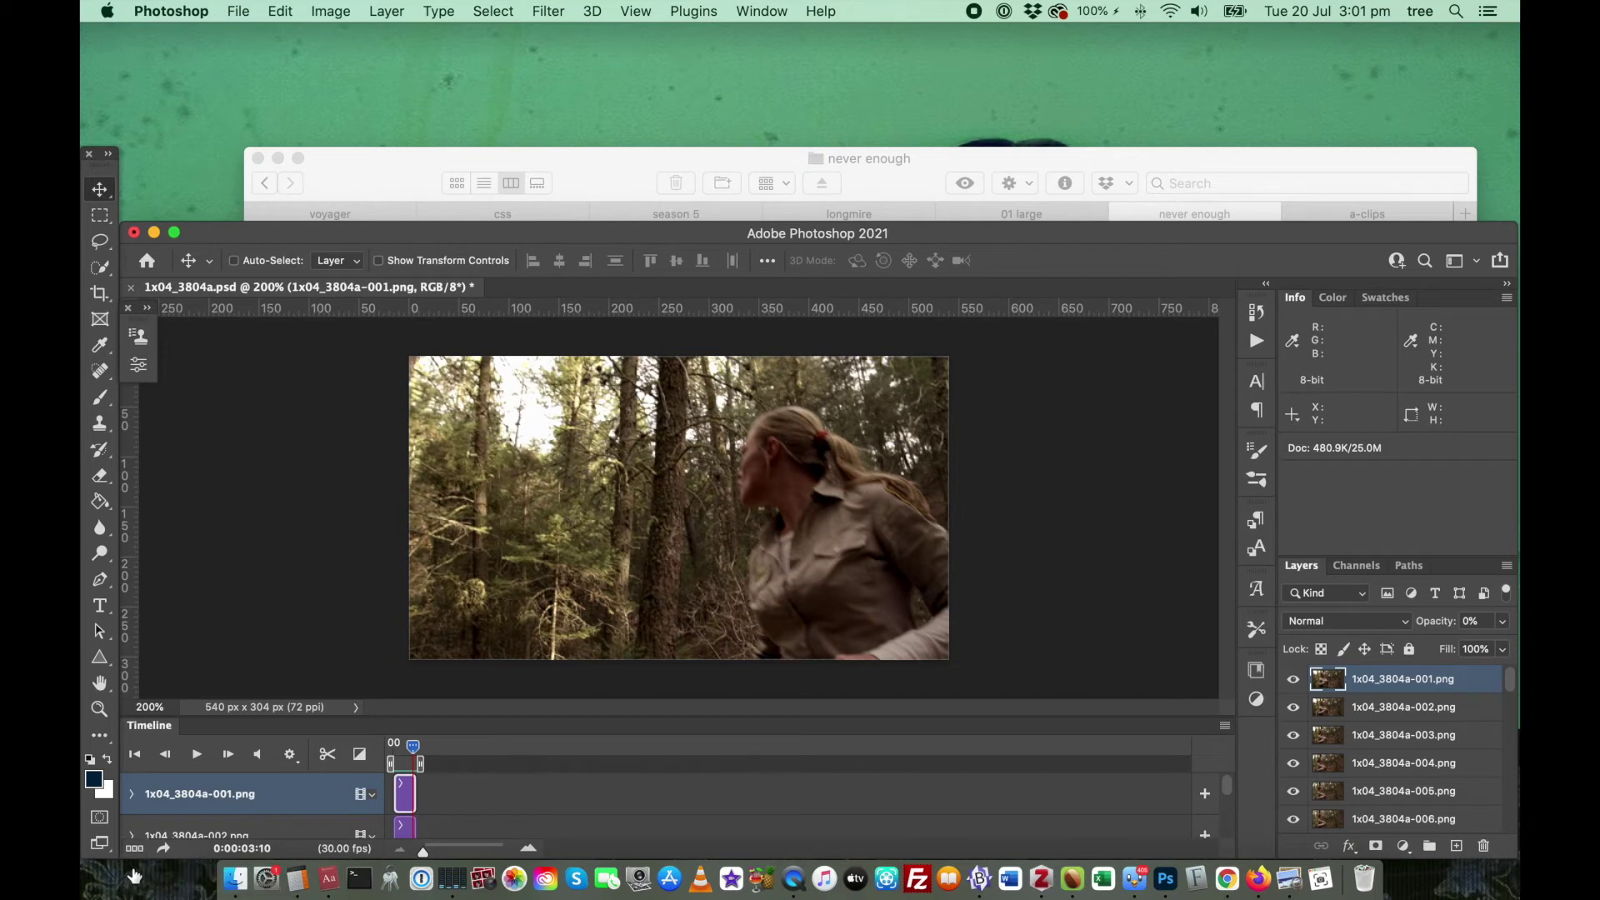
{"action": "left_click", "coordinate": [134, 849]}
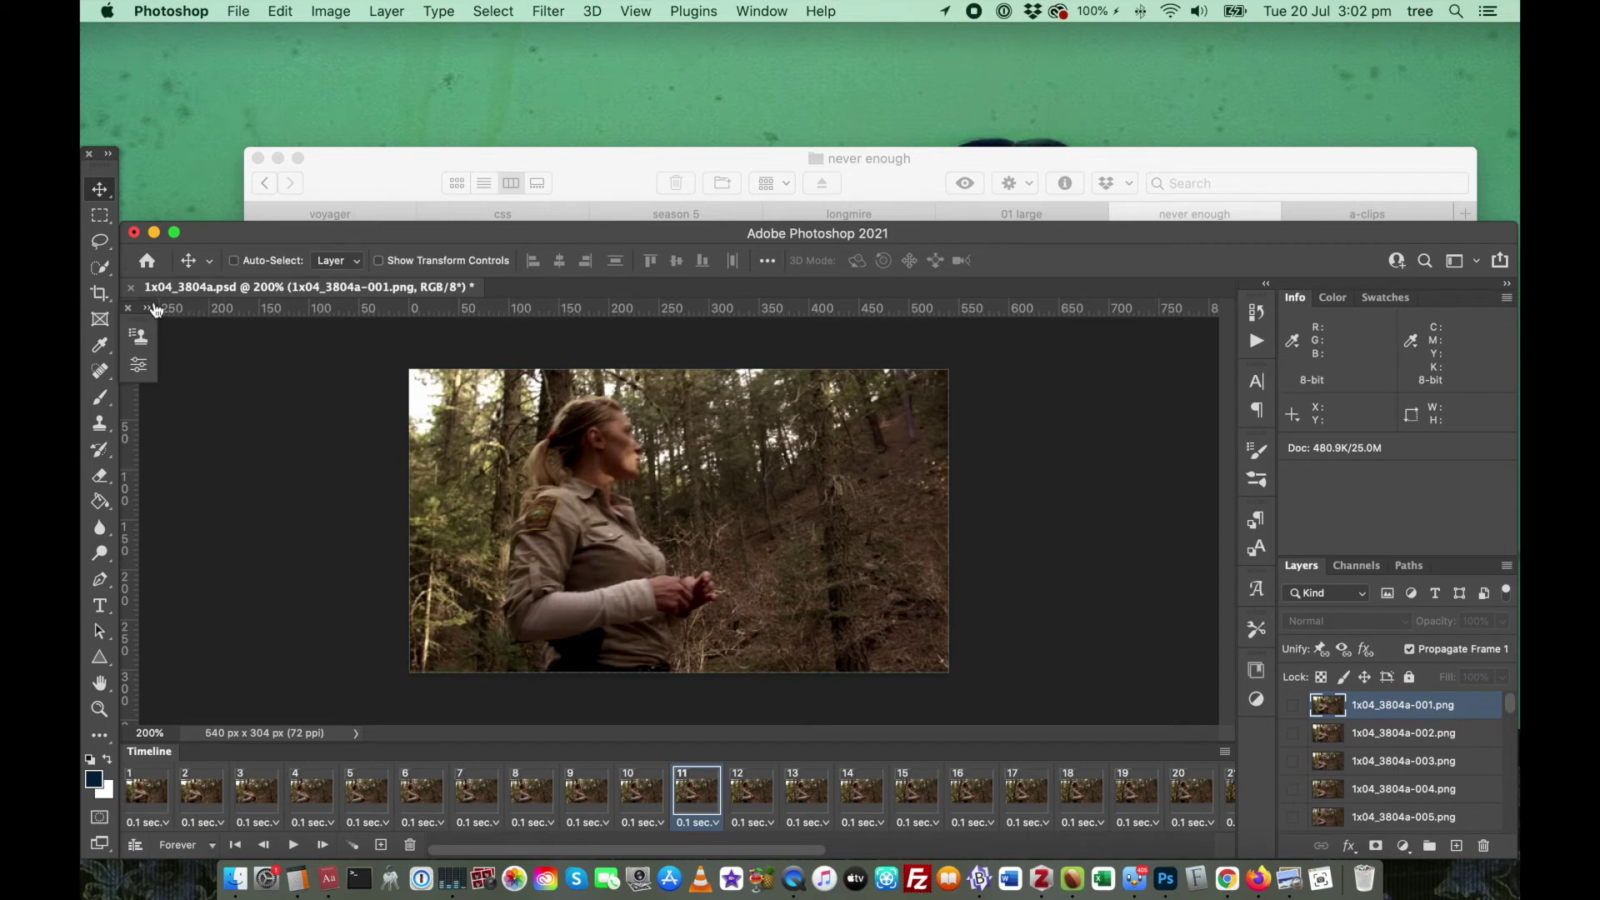
Step: Crop the canvas to 540 × 290 px using the W x H x Resolution crop preset
{"action": "left_click", "coordinate": [100, 293]}
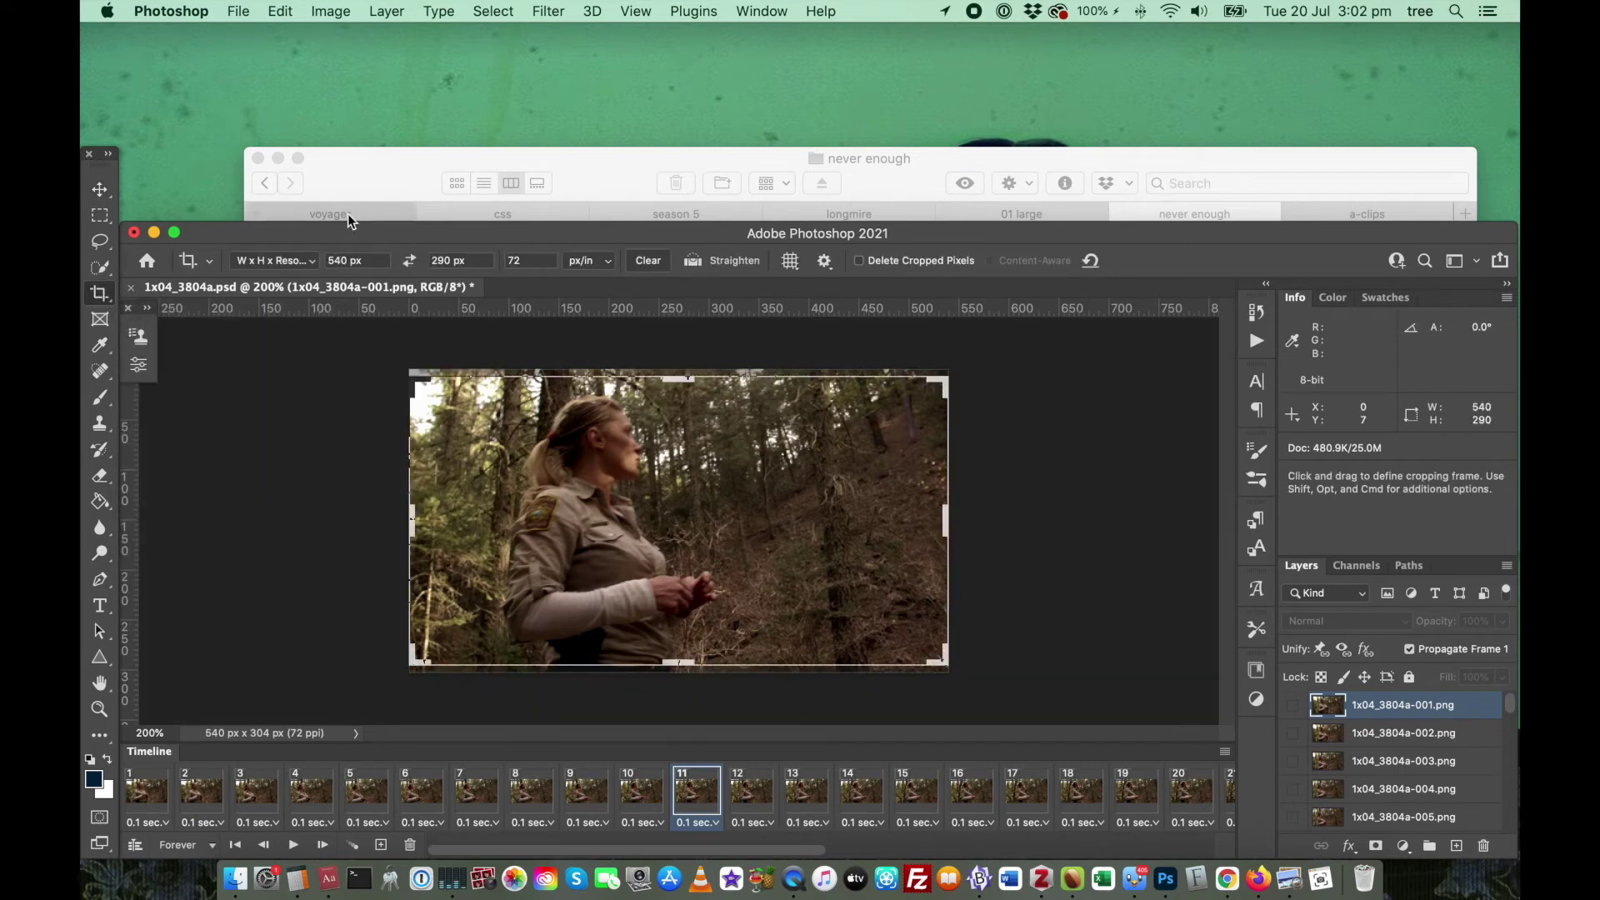
{"action": "left_click", "coordinate": [309, 262]}
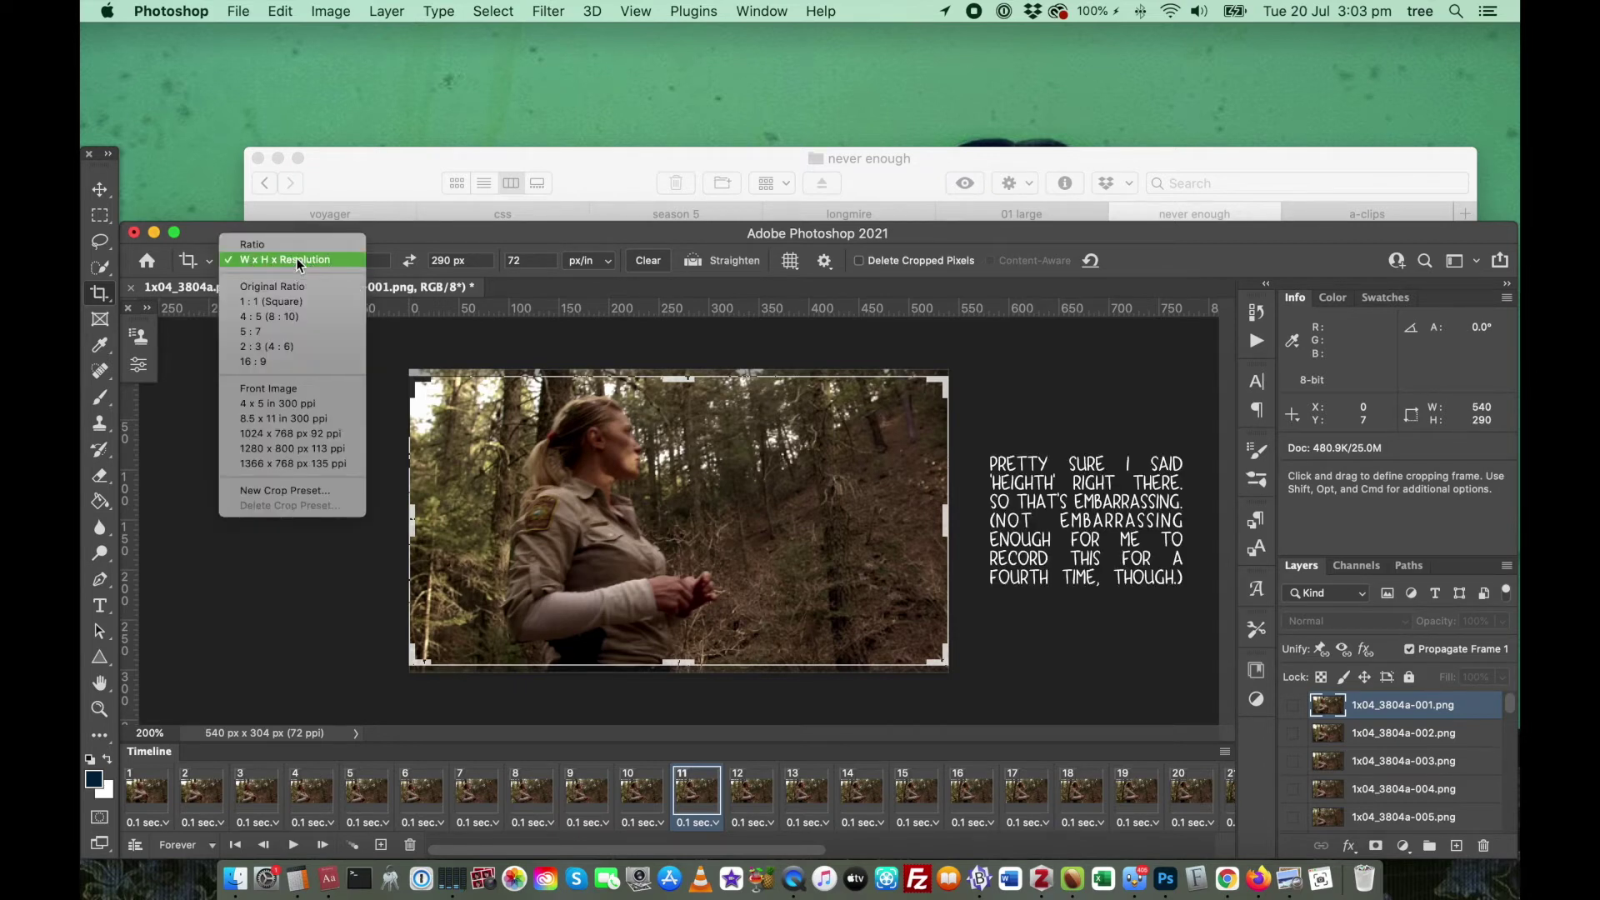
{"action": "left_click", "coordinate": [297, 259]}
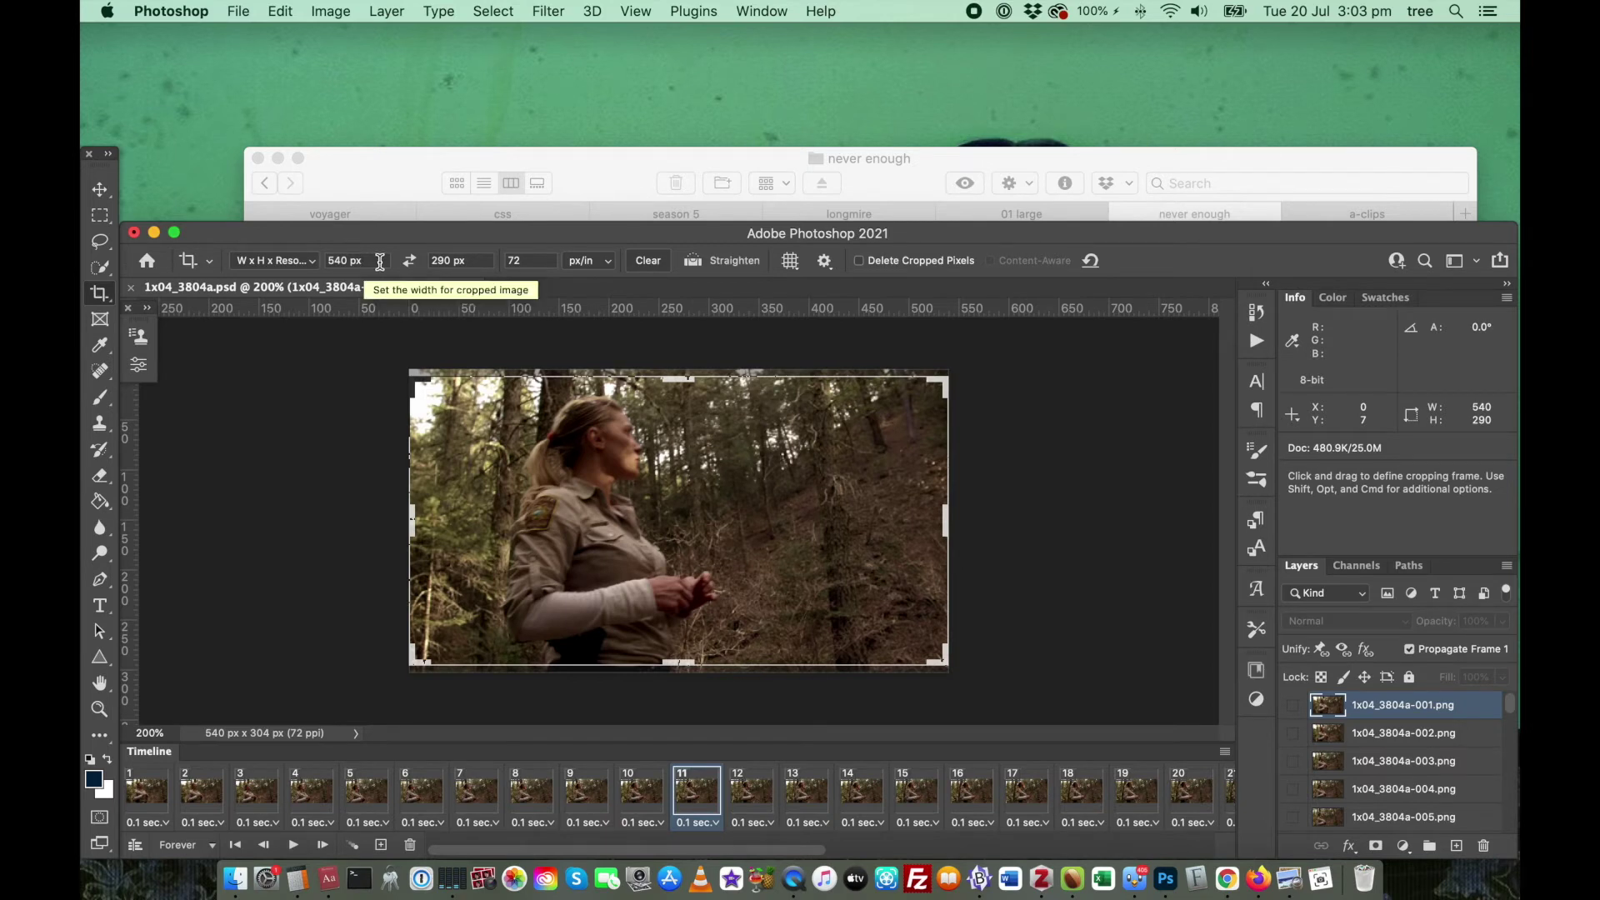
{"action": "left_click", "coordinate": [474, 261]}
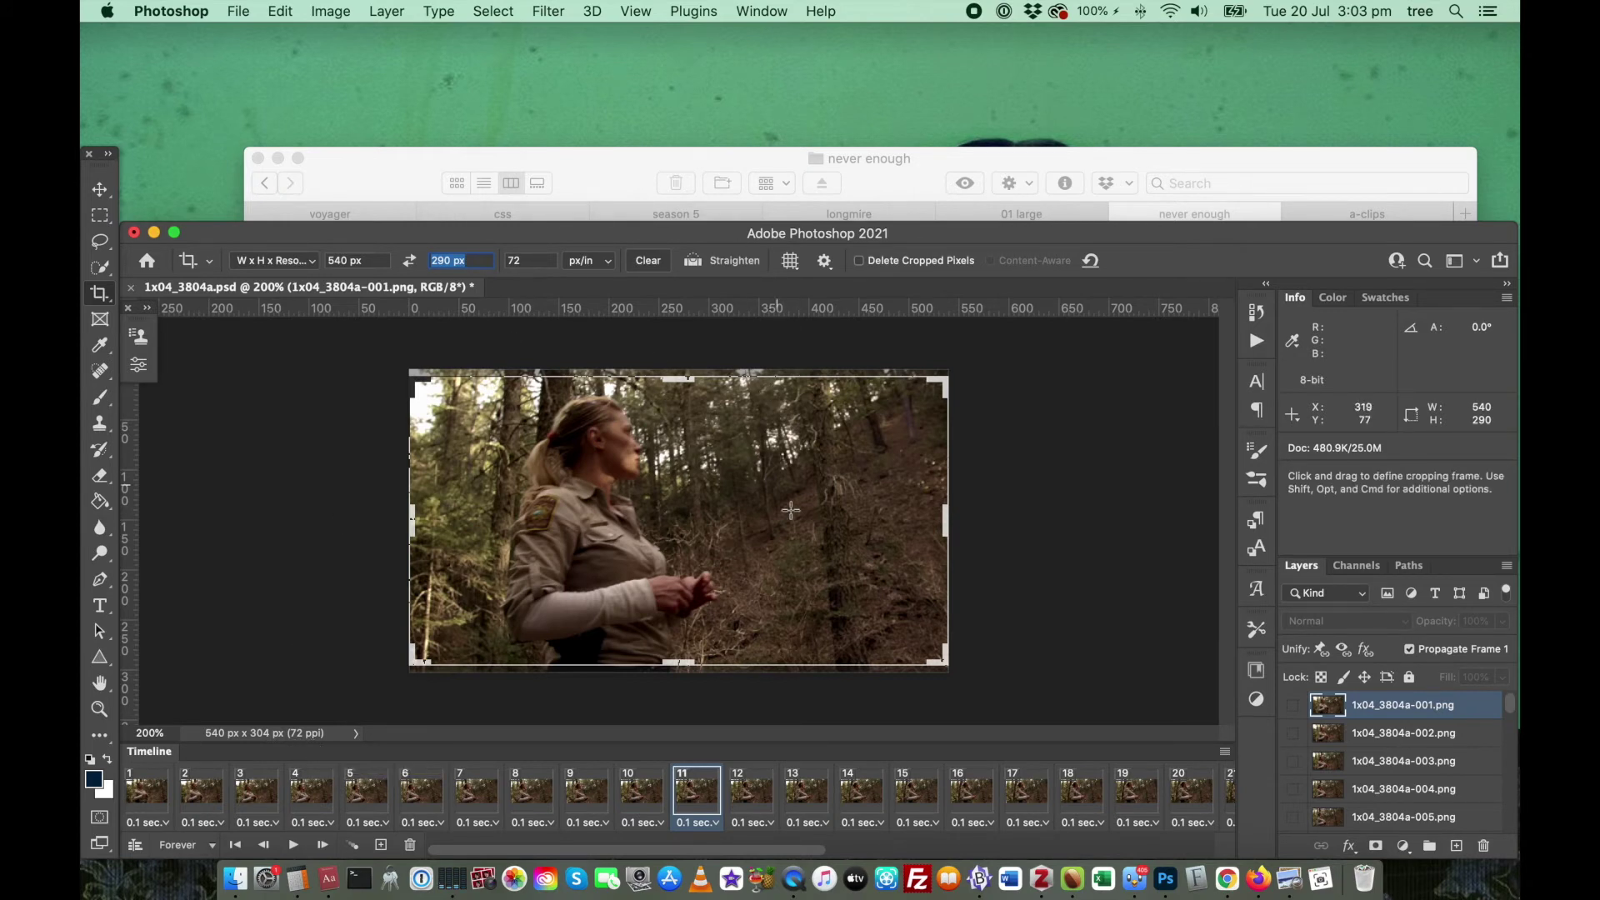
{"action": "left_click", "coordinate": [744, 520]}
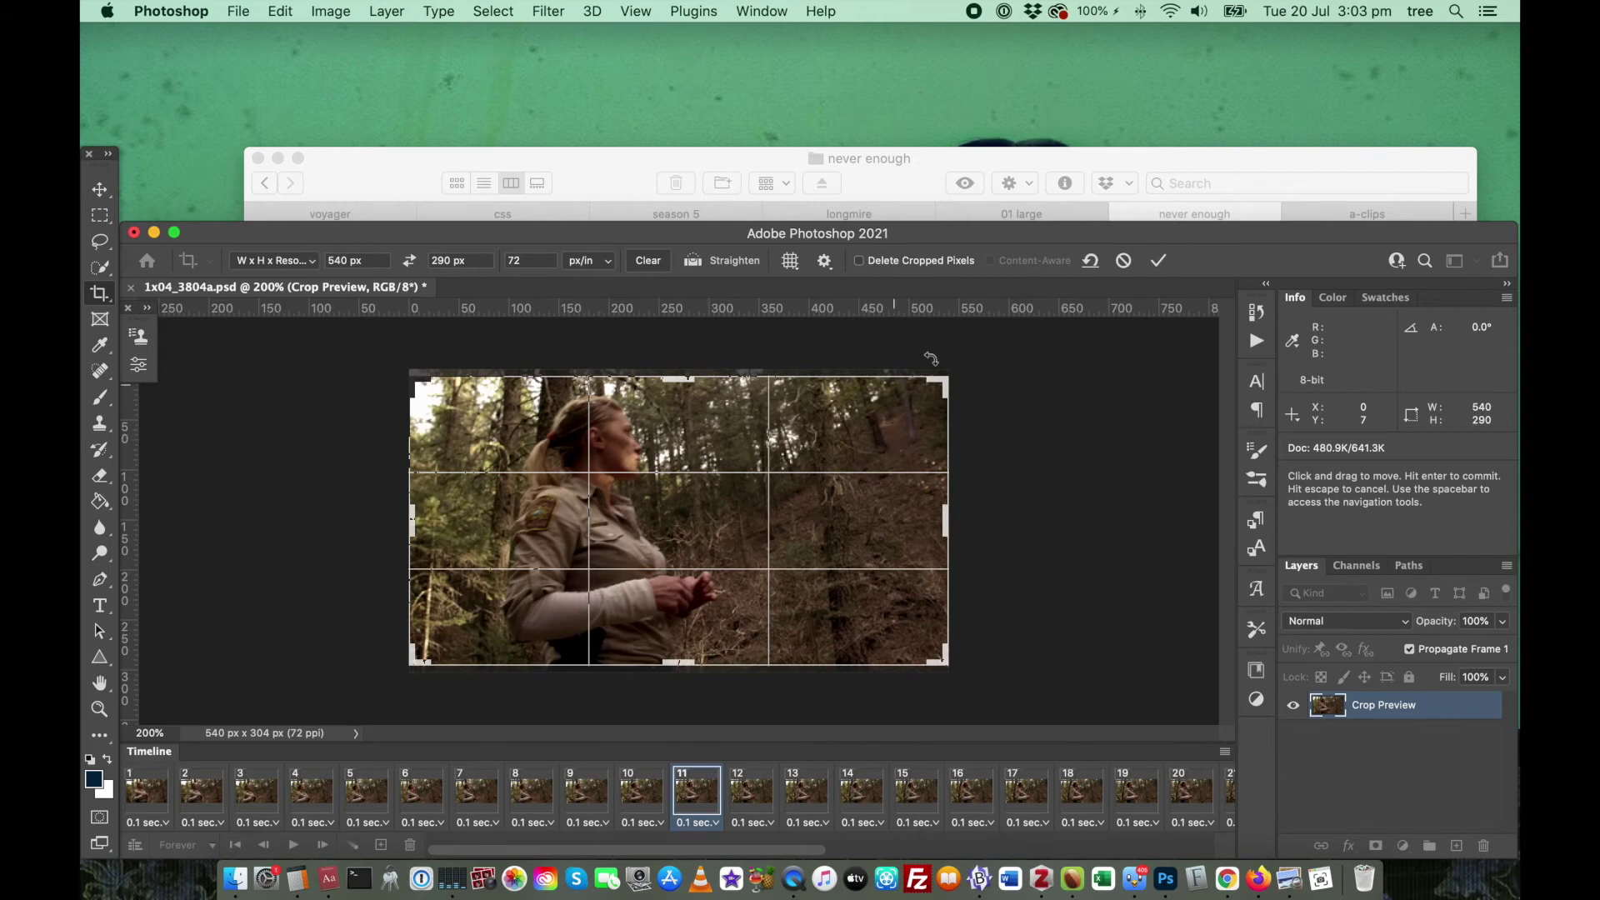
{"action": "left_click", "coordinate": [1159, 261]}
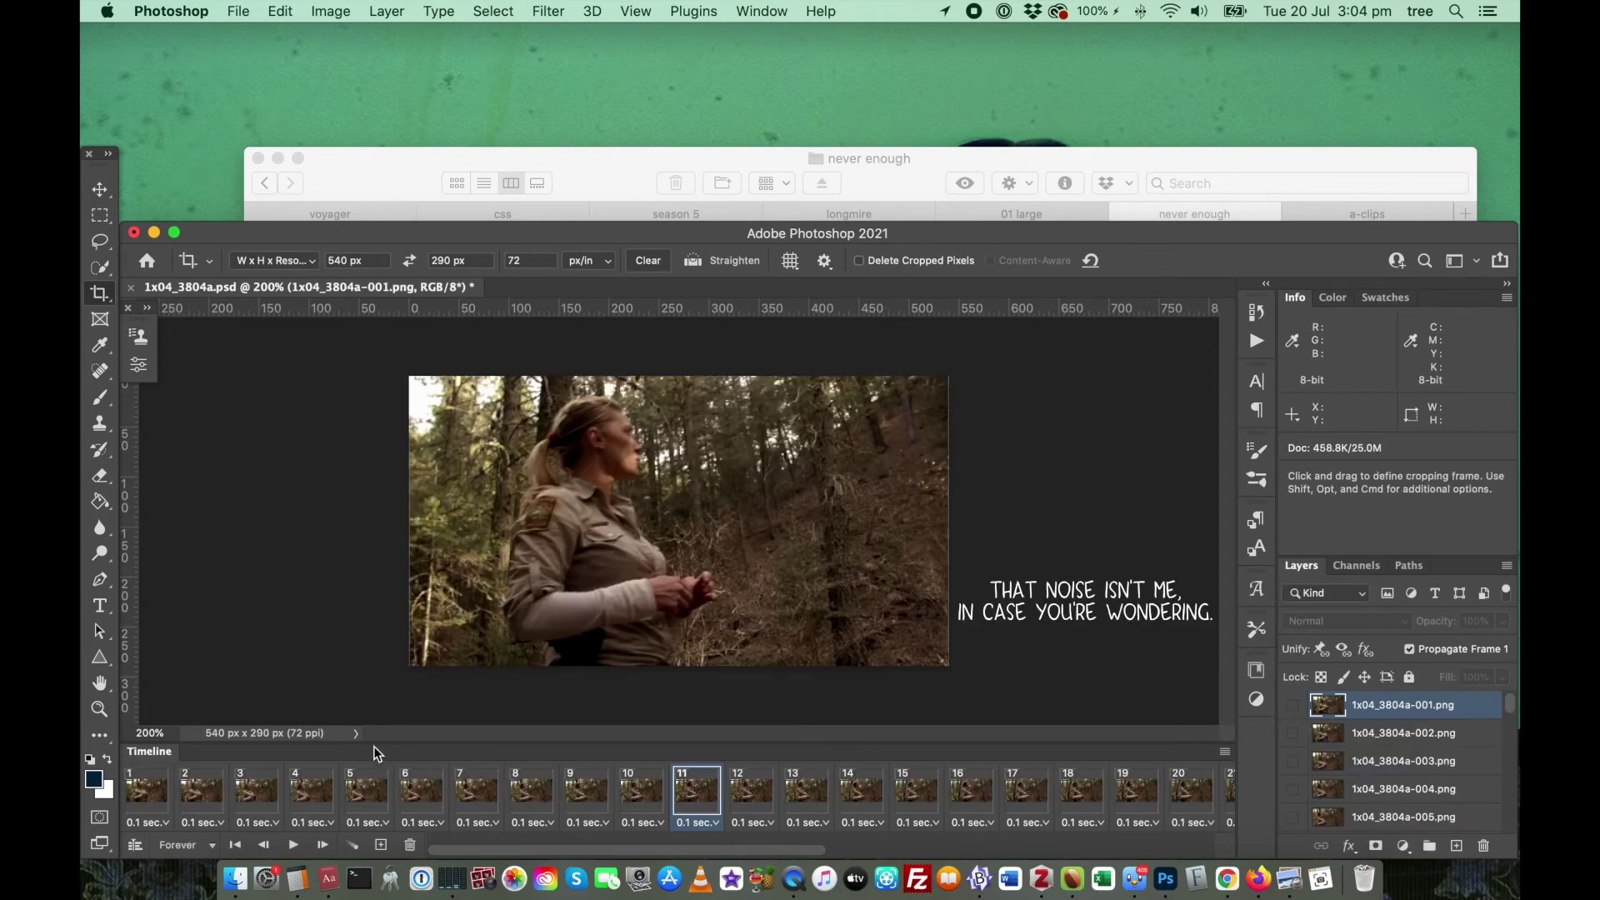
{"action": "left_click", "coordinate": [294, 845]}
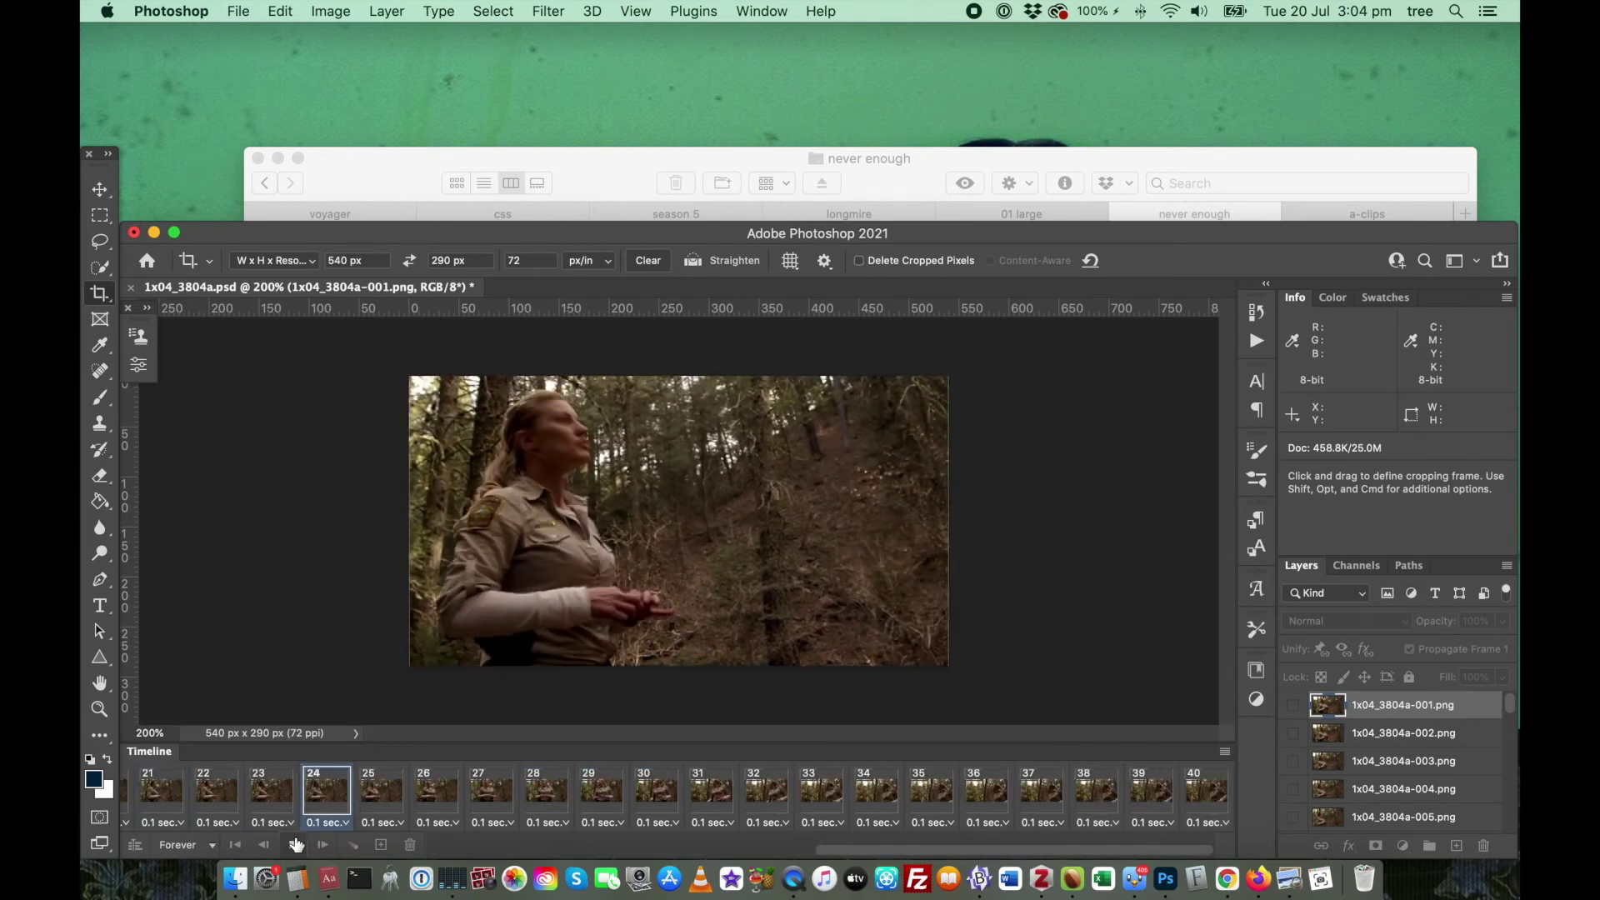
{"action": "left_click", "coordinate": [296, 844]}
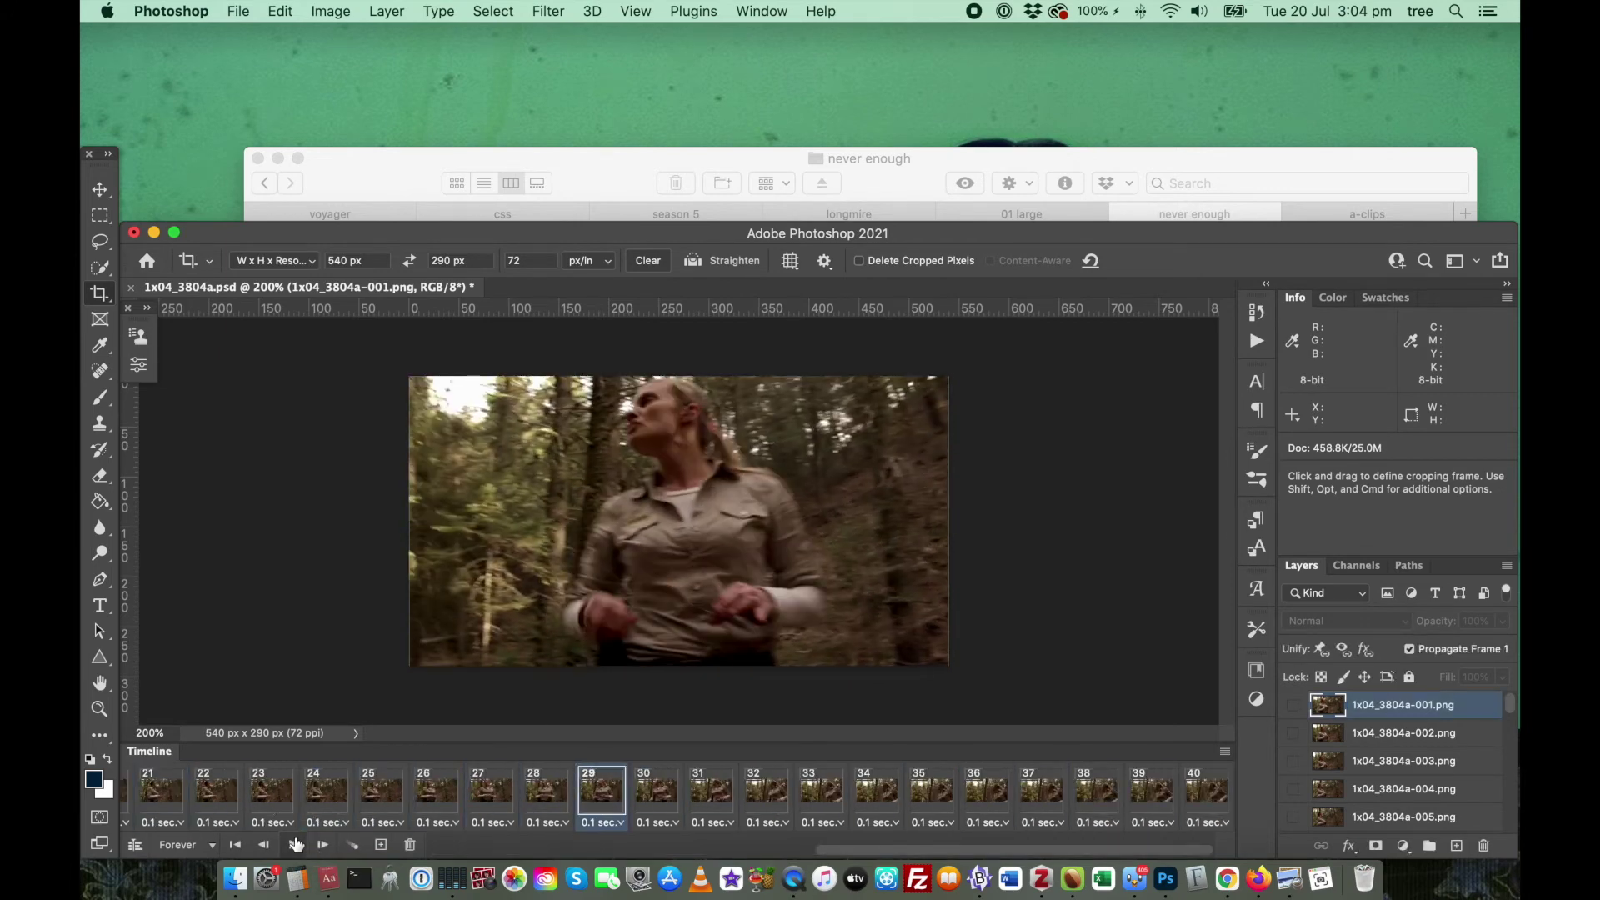
{"action": "left_click", "coordinate": [540, 792]}
{"action": "left_click", "coordinate": [505, 792]}
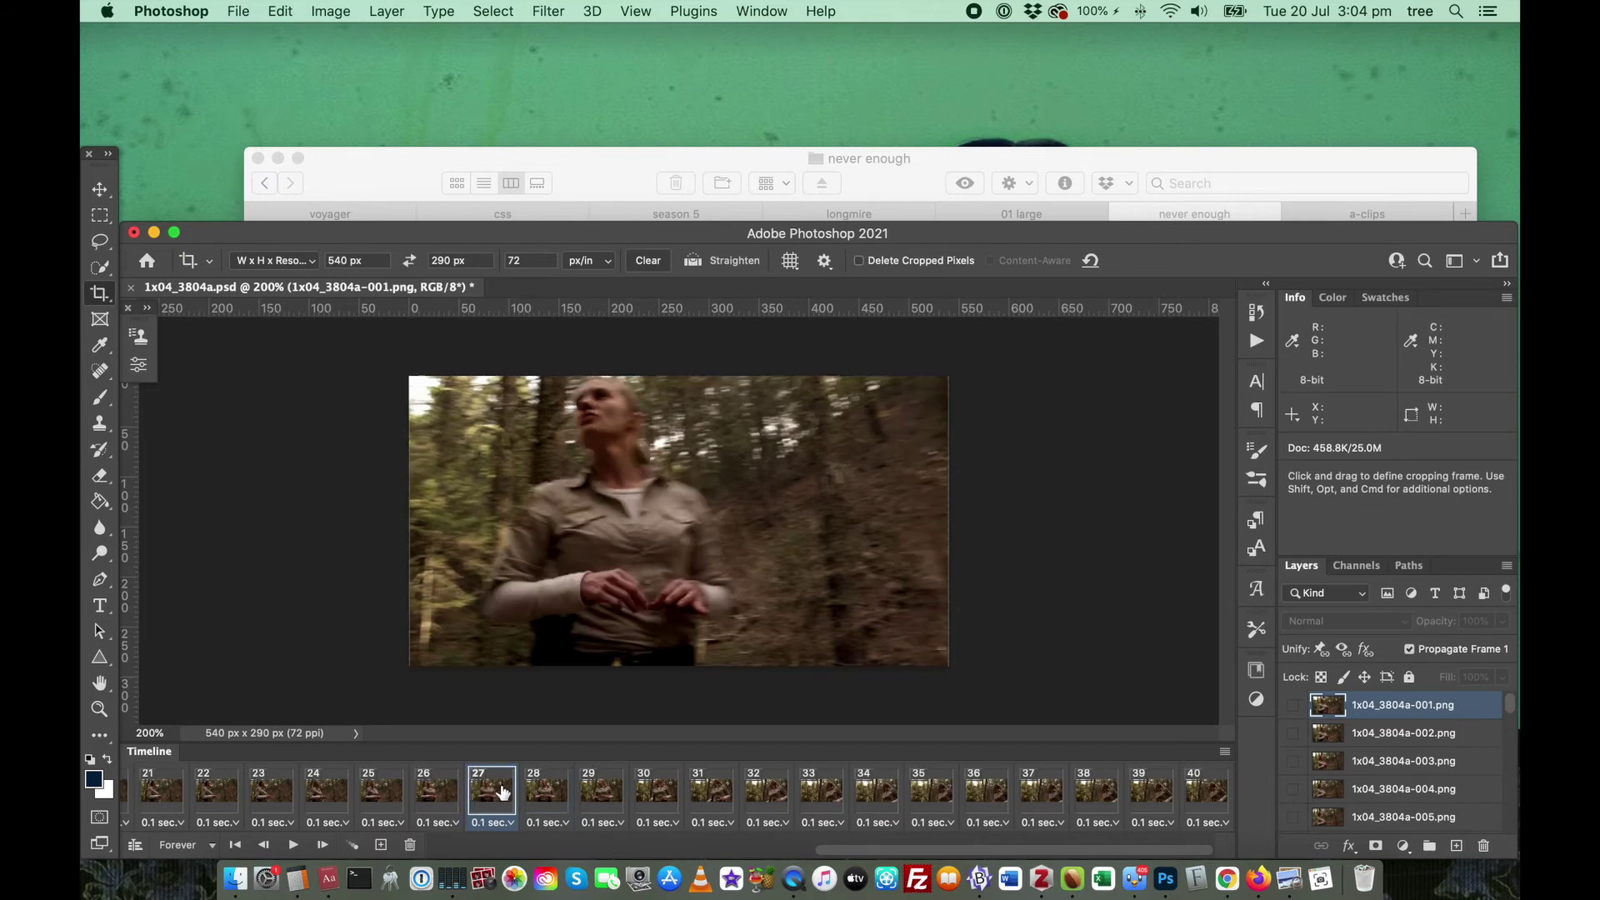
{"action": "left_click", "coordinate": [455, 793]}
{"action": "left_click", "coordinate": [700, 790]}
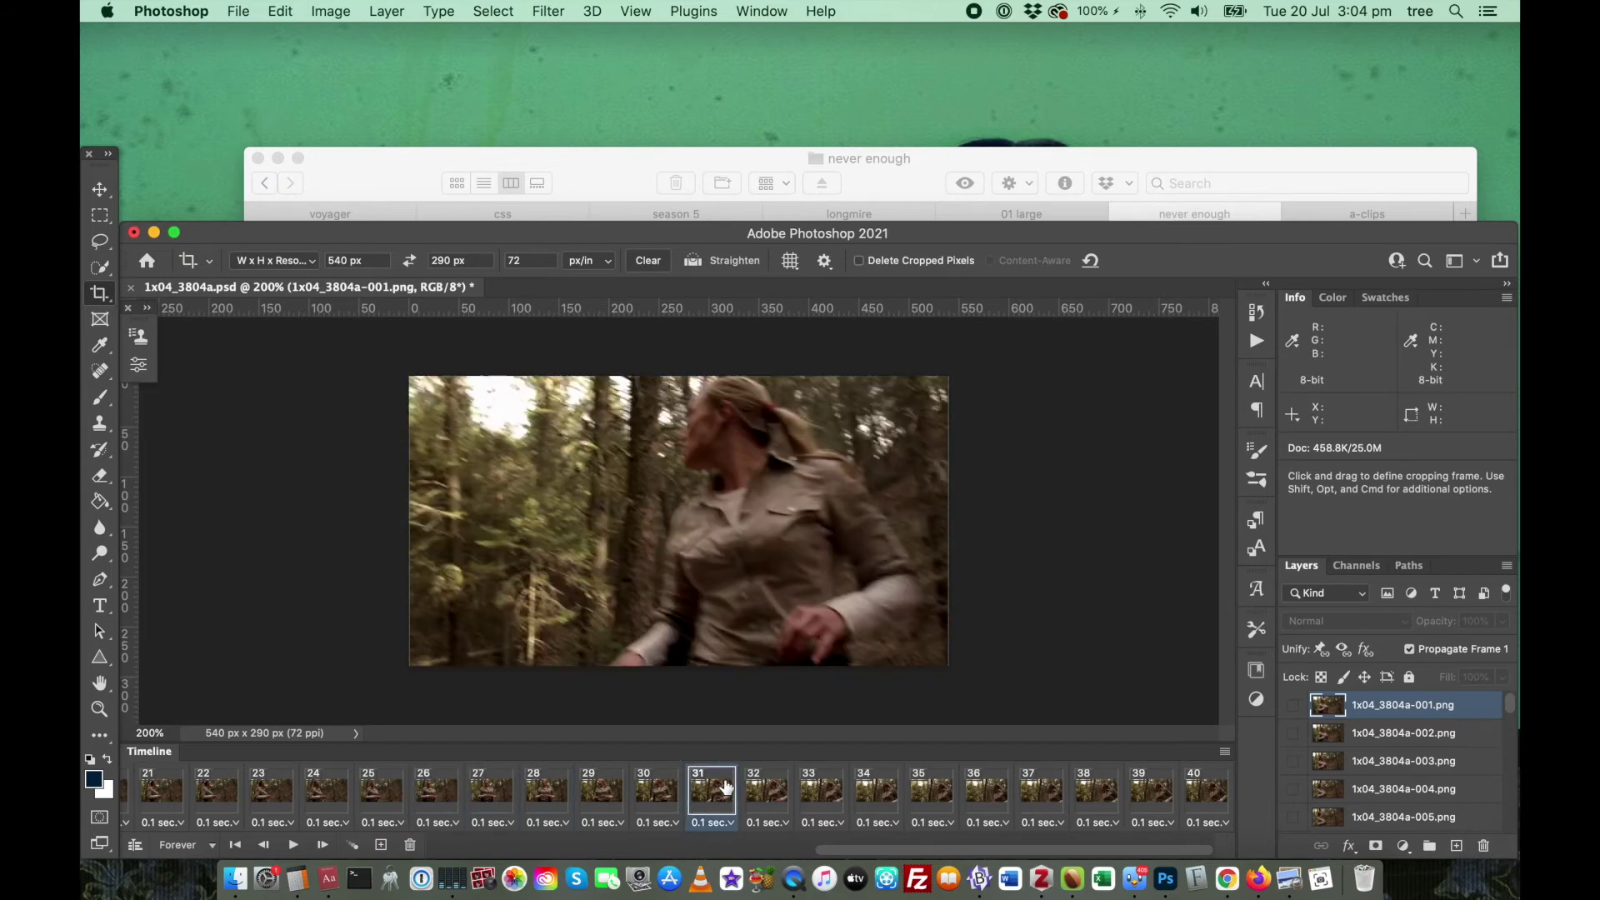
{"action": "left_click", "coordinate": [1100, 791]}
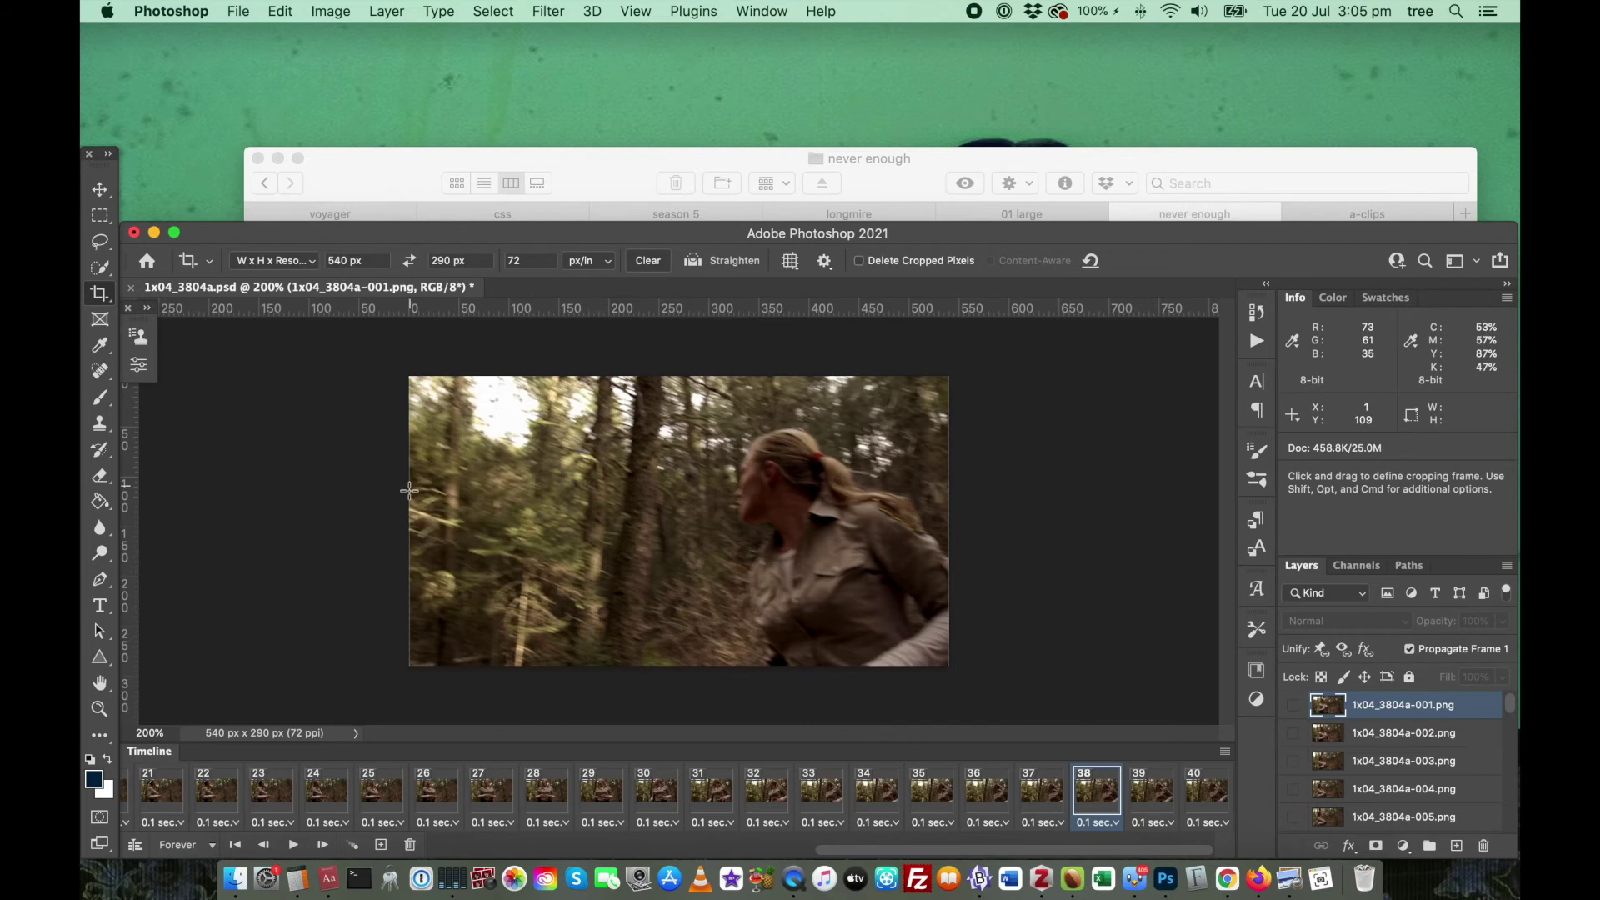
{"action": "left_click", "coordinate": [106, 191]}
Step: Convert the frame animation to a 30 fps video timeline, zoom into the tracks, and preview playback
{"action": "left_click", "coordinate": [136, 845]}
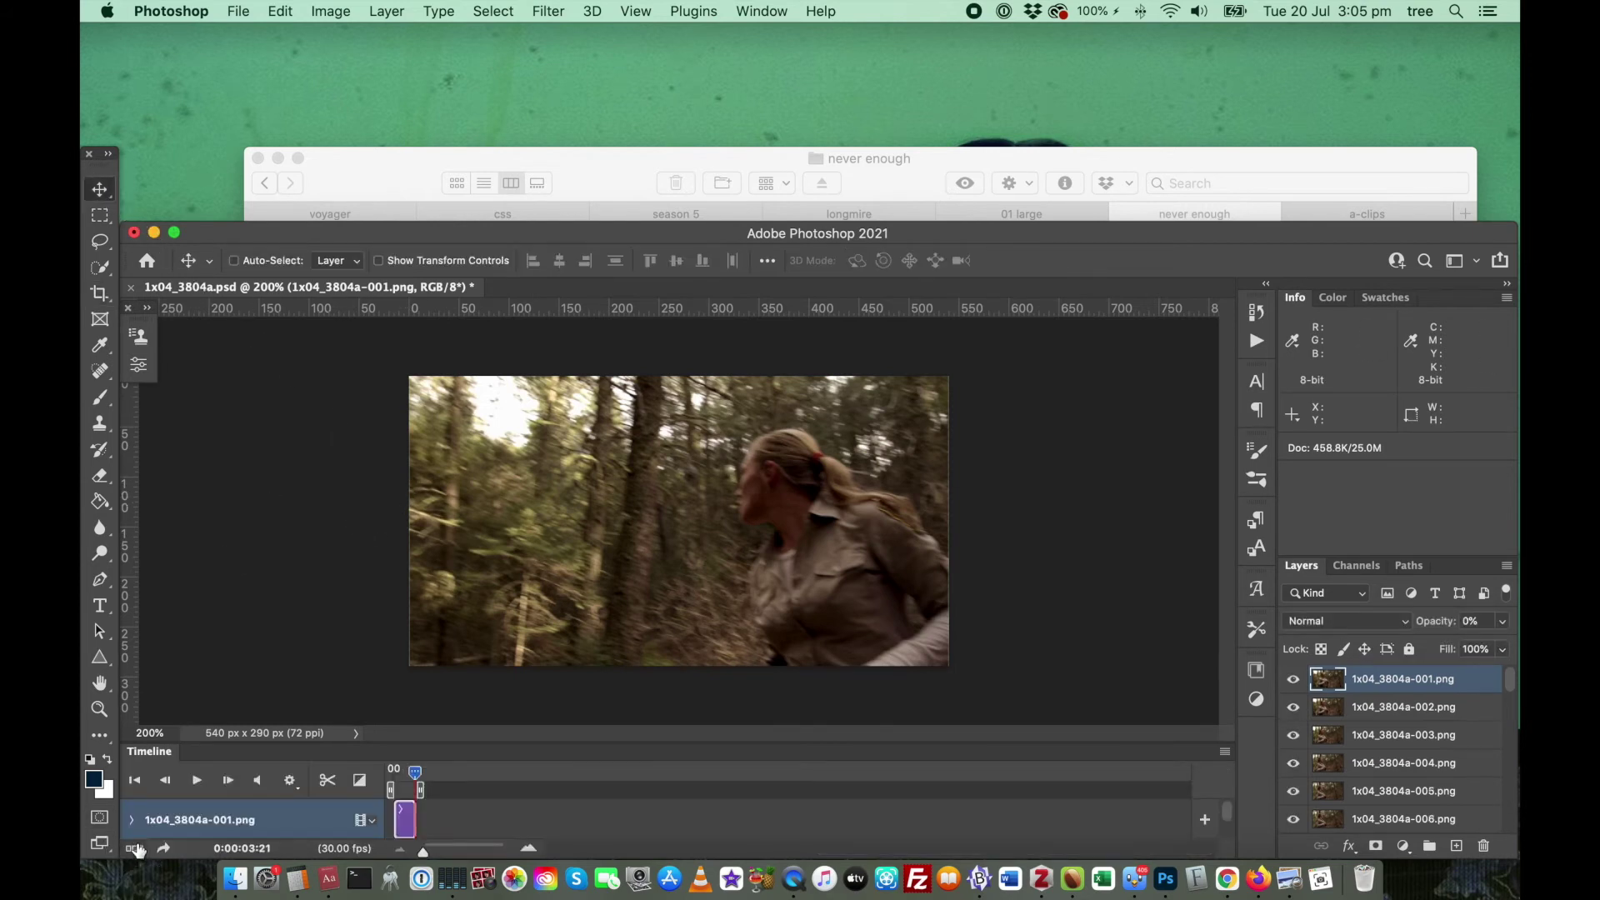
{"action": "left_click", "coordinate": [529, 848]}
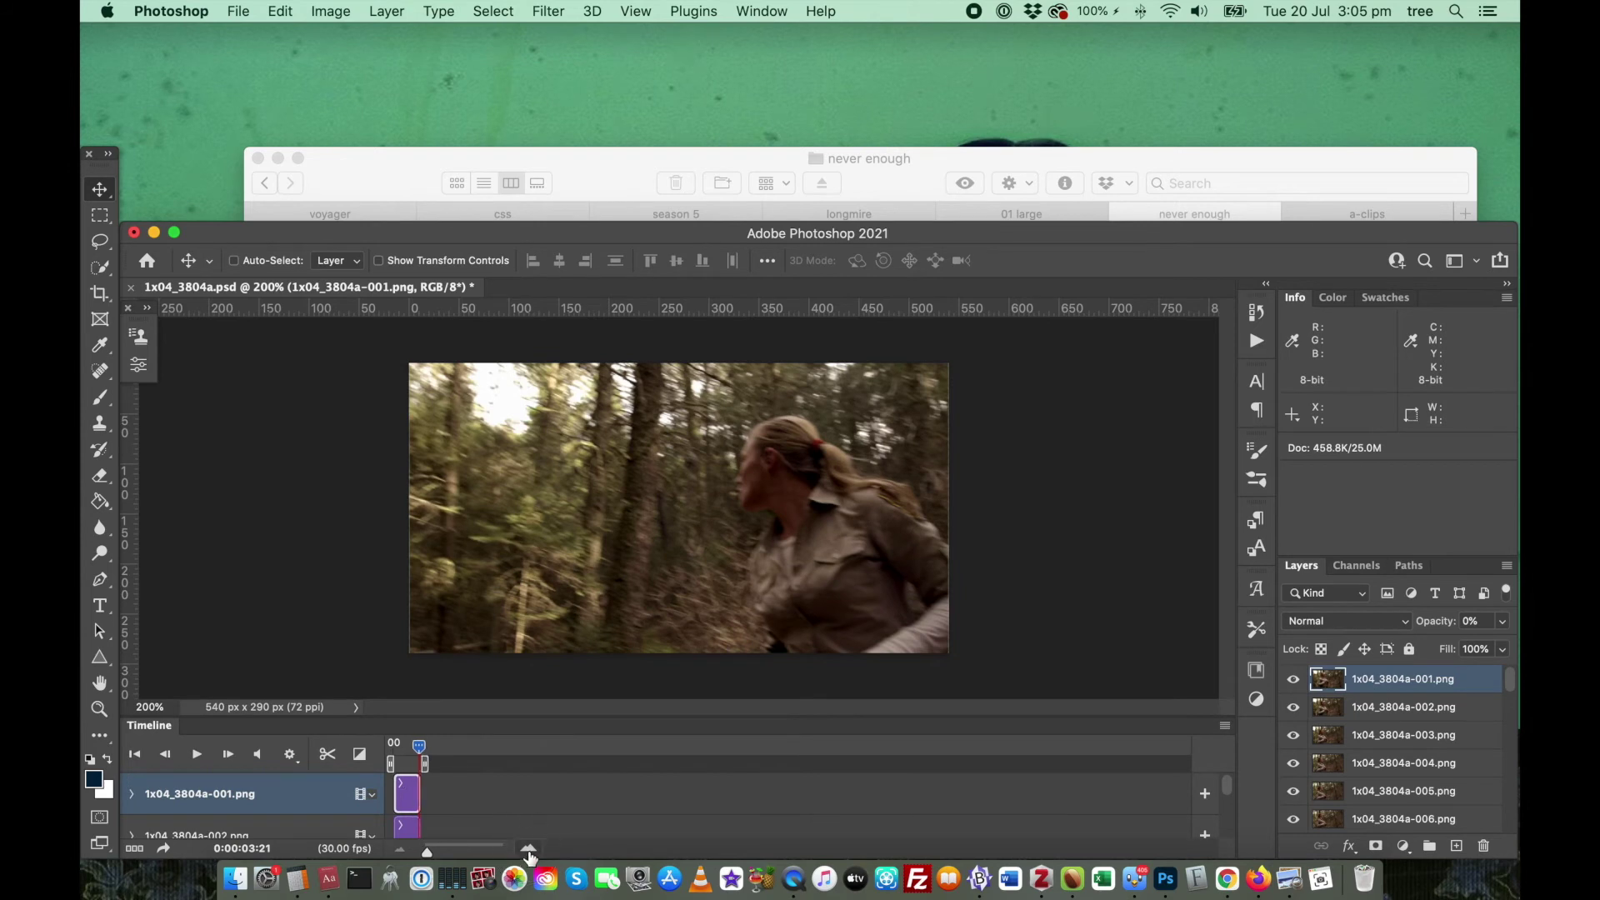
{"action": "left_click", "coordinate": [529, 849]}
{"action": "left_click", "coordinate": [529, 848]}
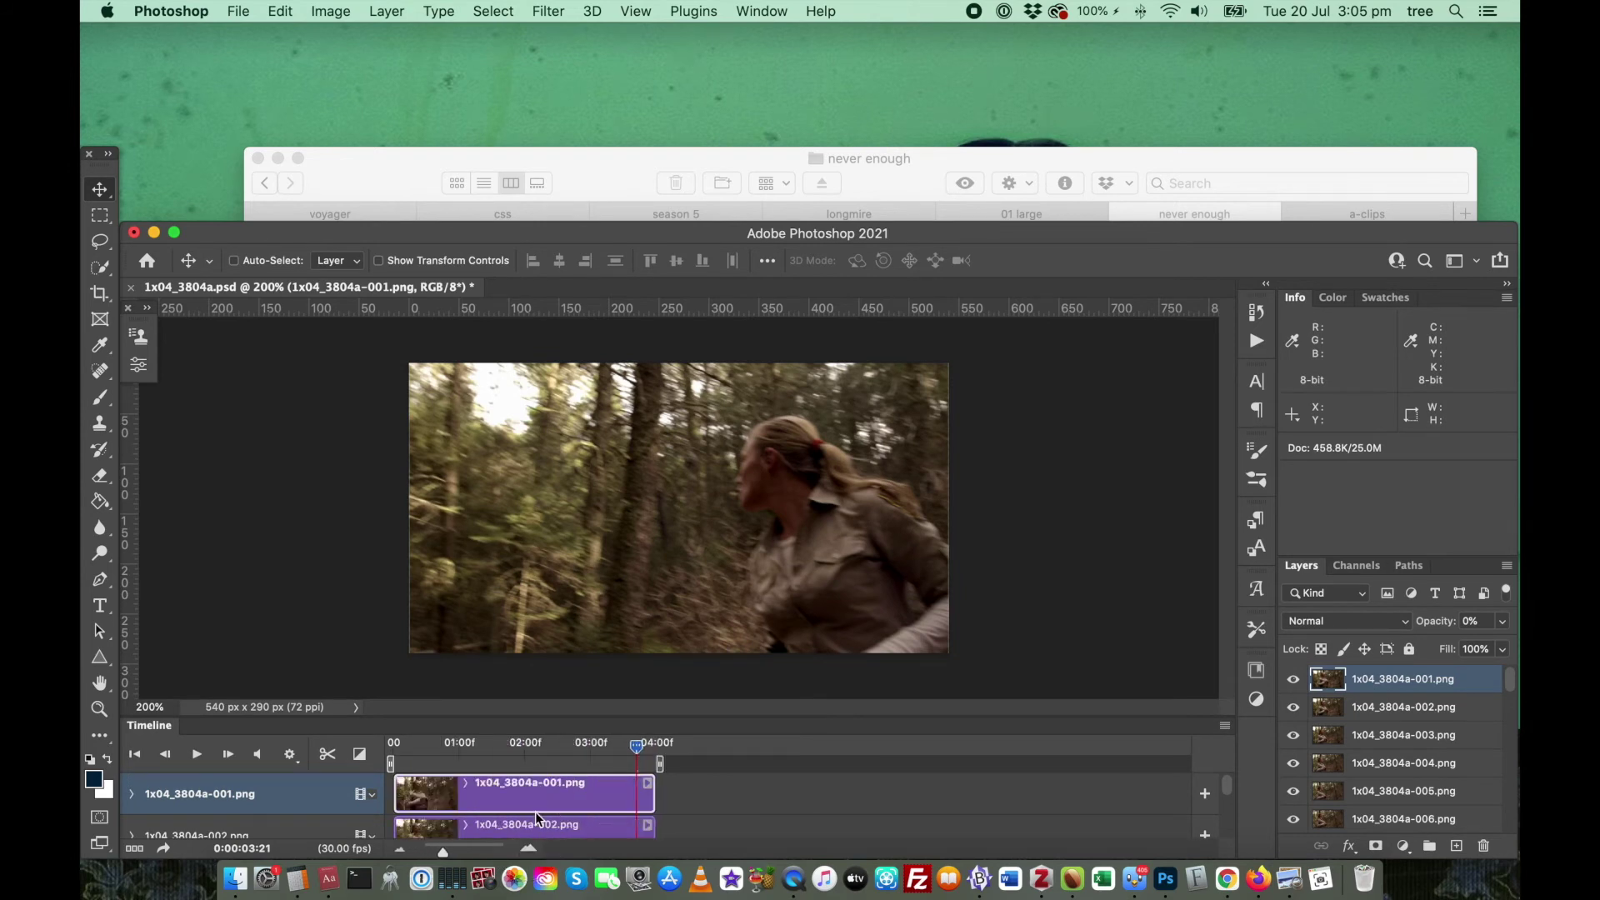
{"action": "left_click", "coordinate": [654, 748]}
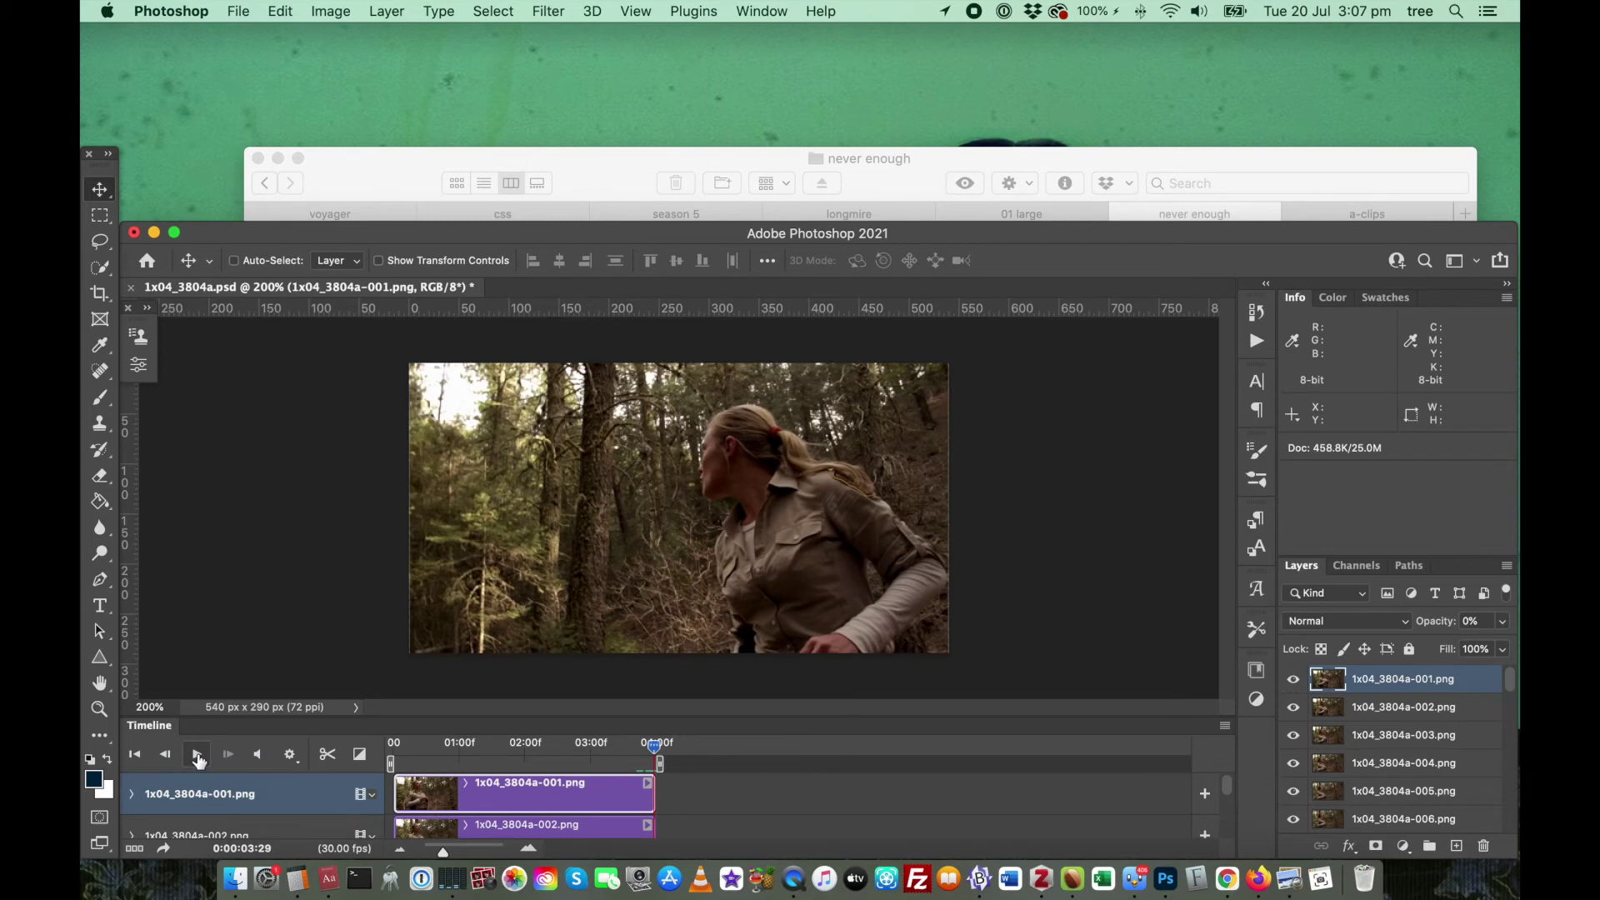
{"action": "left_click", "coordinate": [197, 755]}
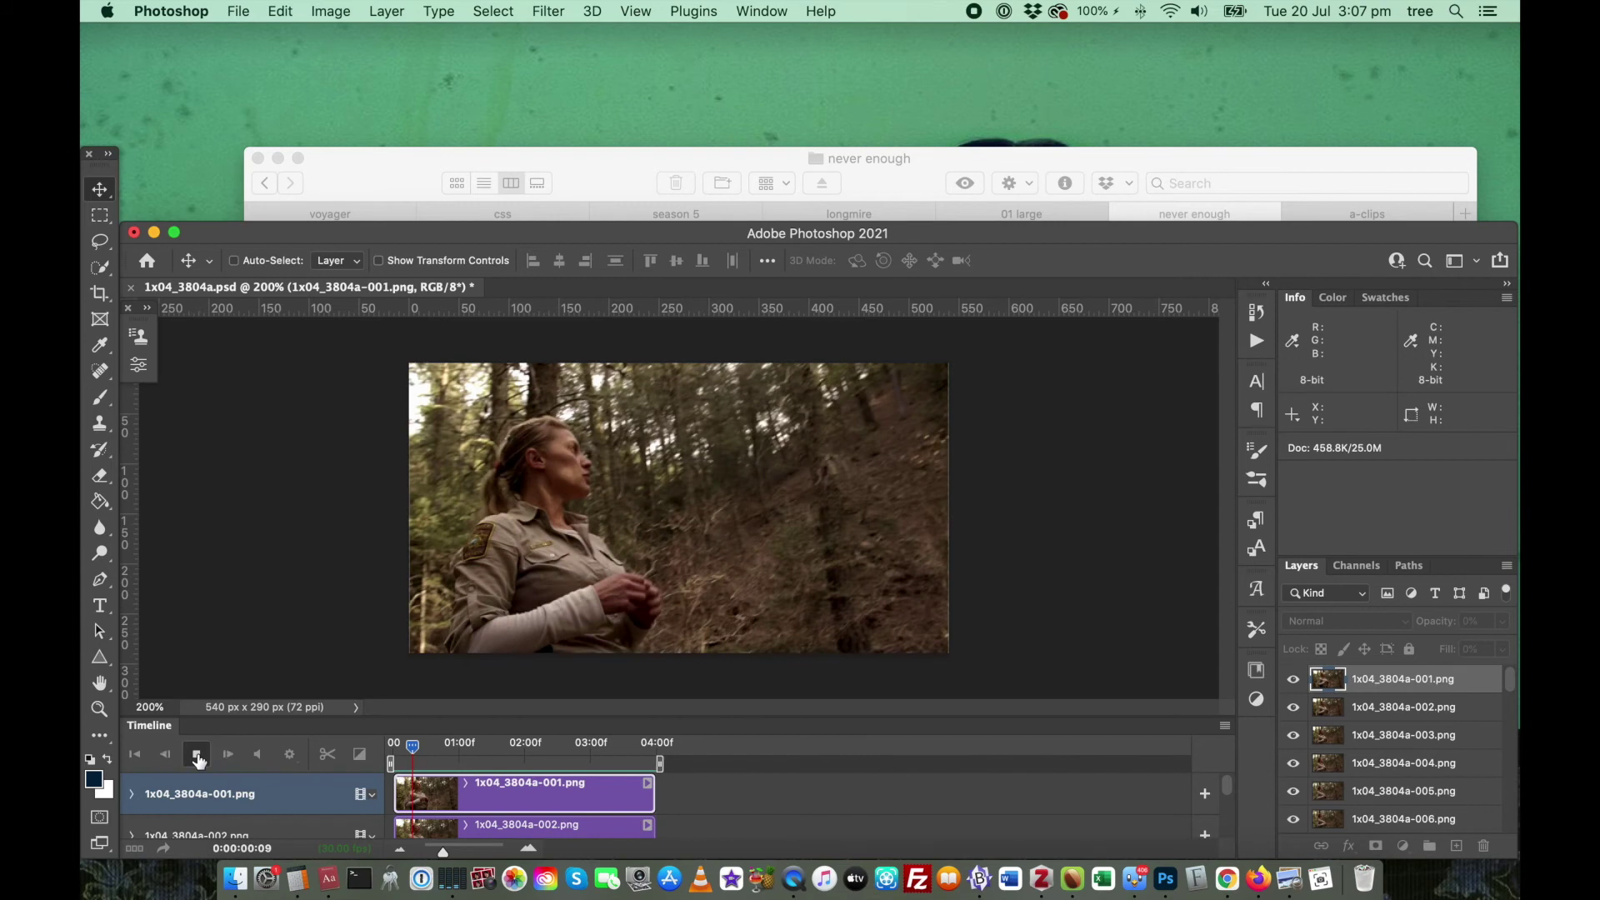
{"action": "left_click", "coordinate": [197, 755]}
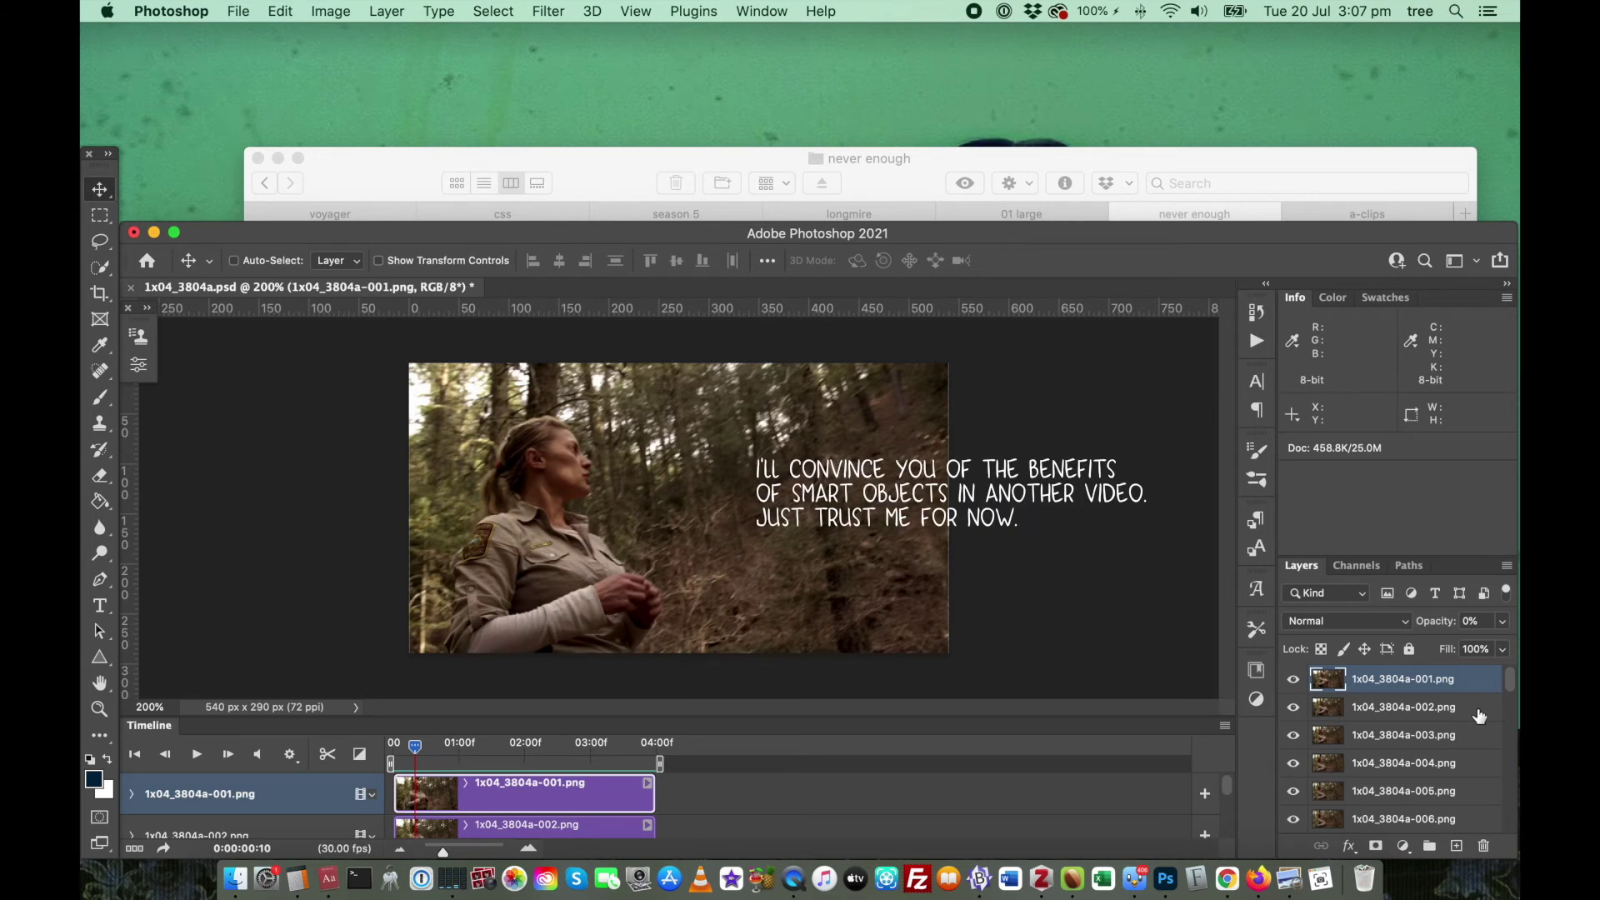
Step: Select frame layers 001 through 340 and convert them into one smart object
{"action": "scroll", "coordinate": [1487, 738], "scroll_direction": "down", "scroll_amount": 20}
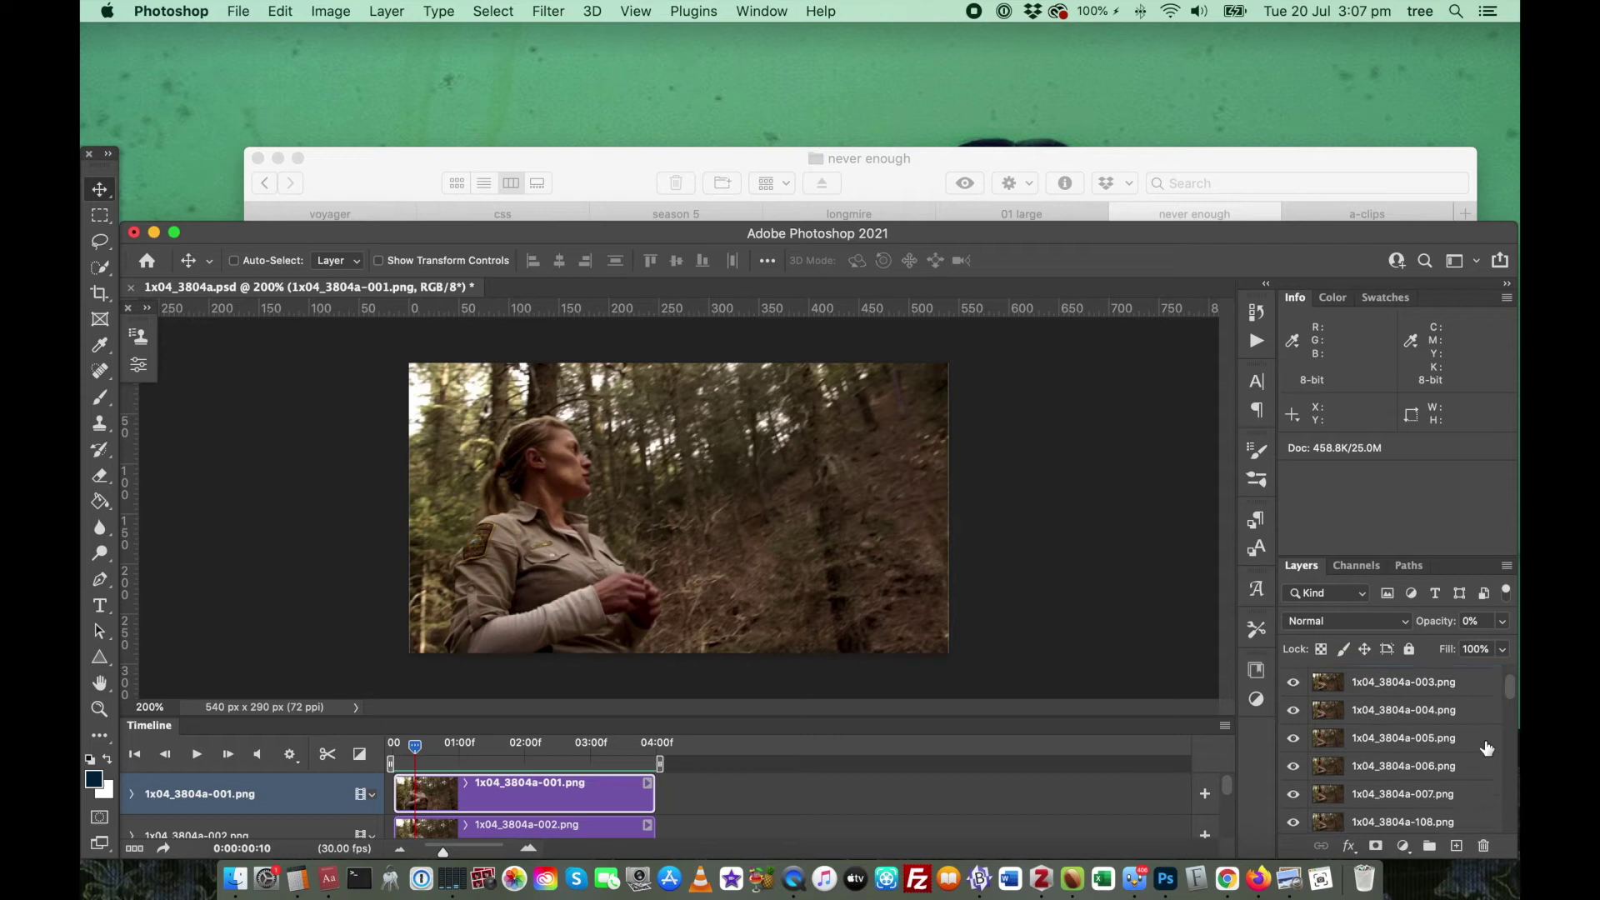
{"action": "left_click", "coordinate": [1490, 819], "text": "shift"}
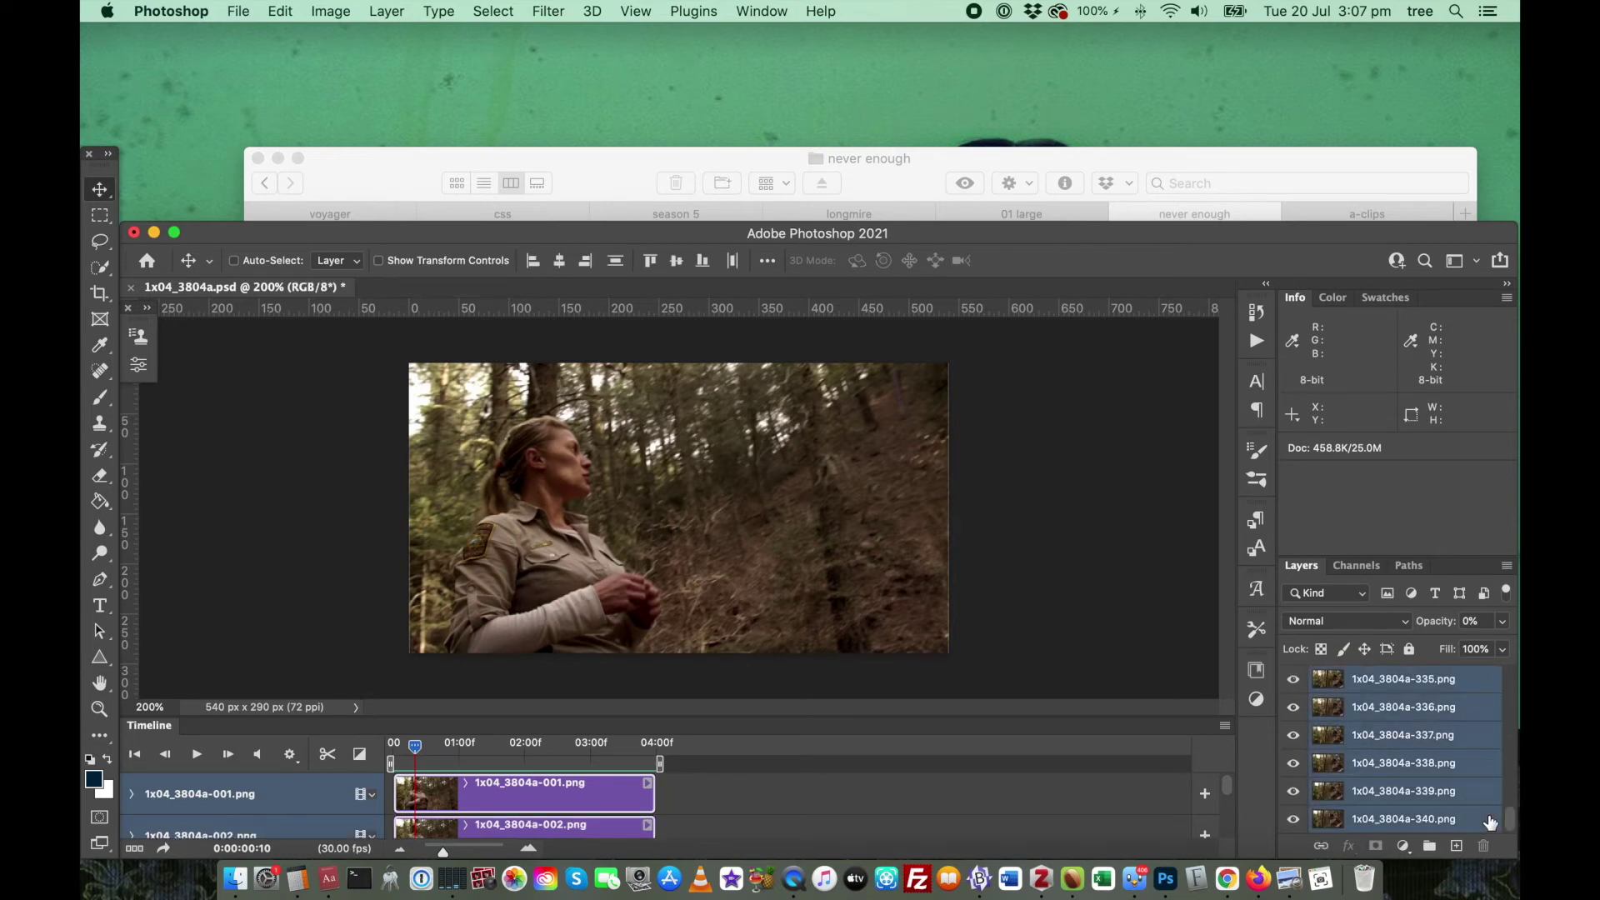
{"action": "right_click", "coordinate": [1490, 819]}
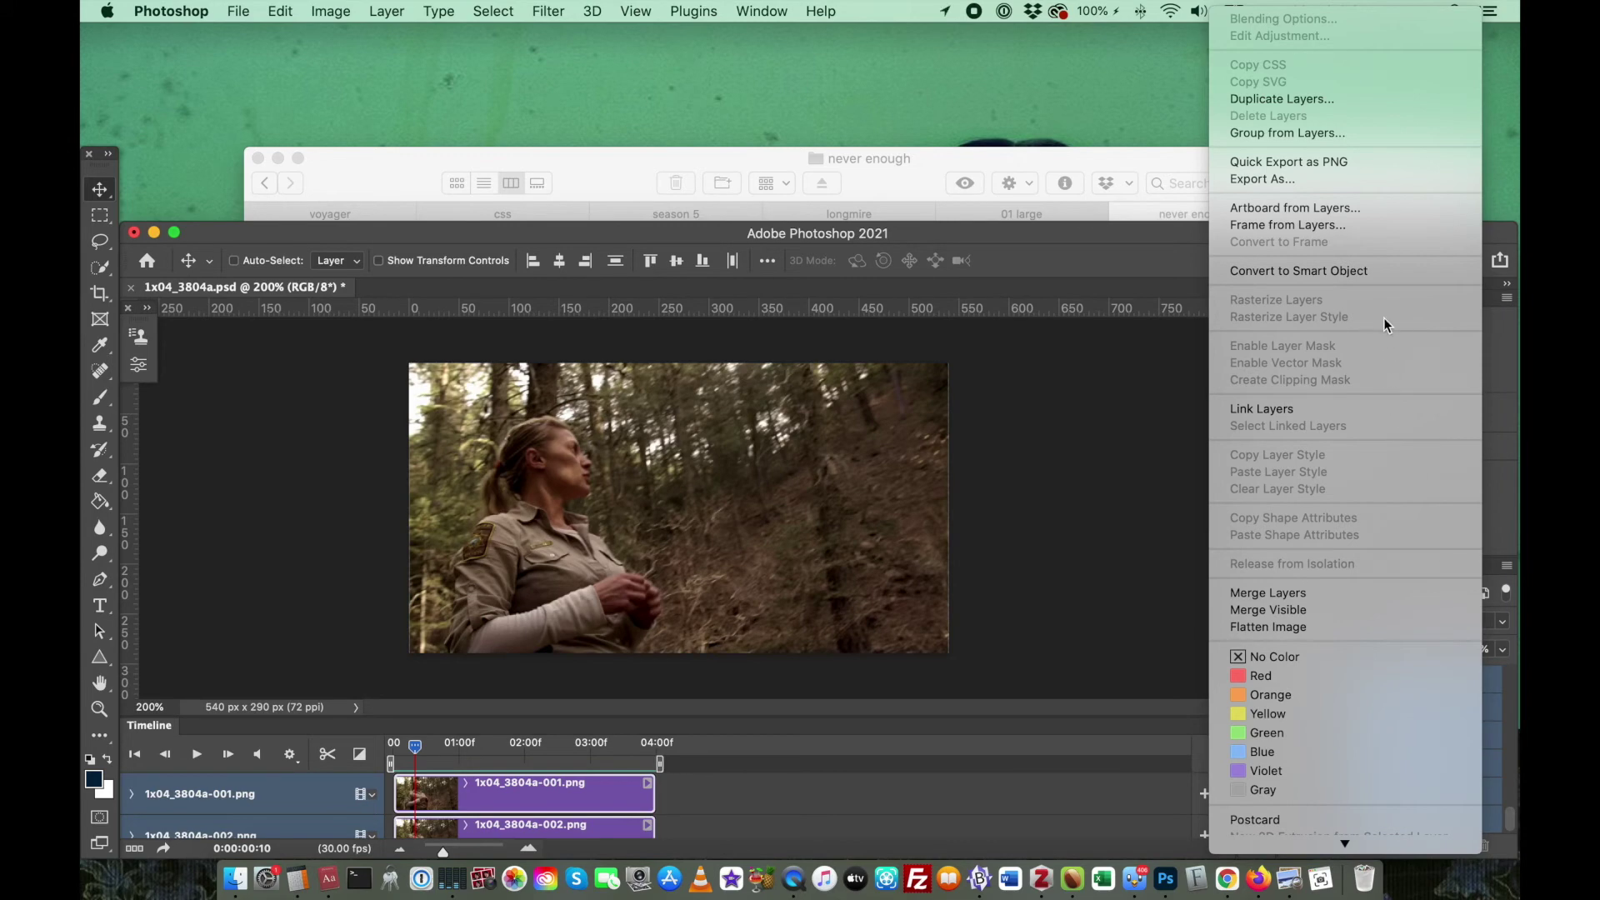
{"action": "left_click", "coordinate": [1375, 271]}
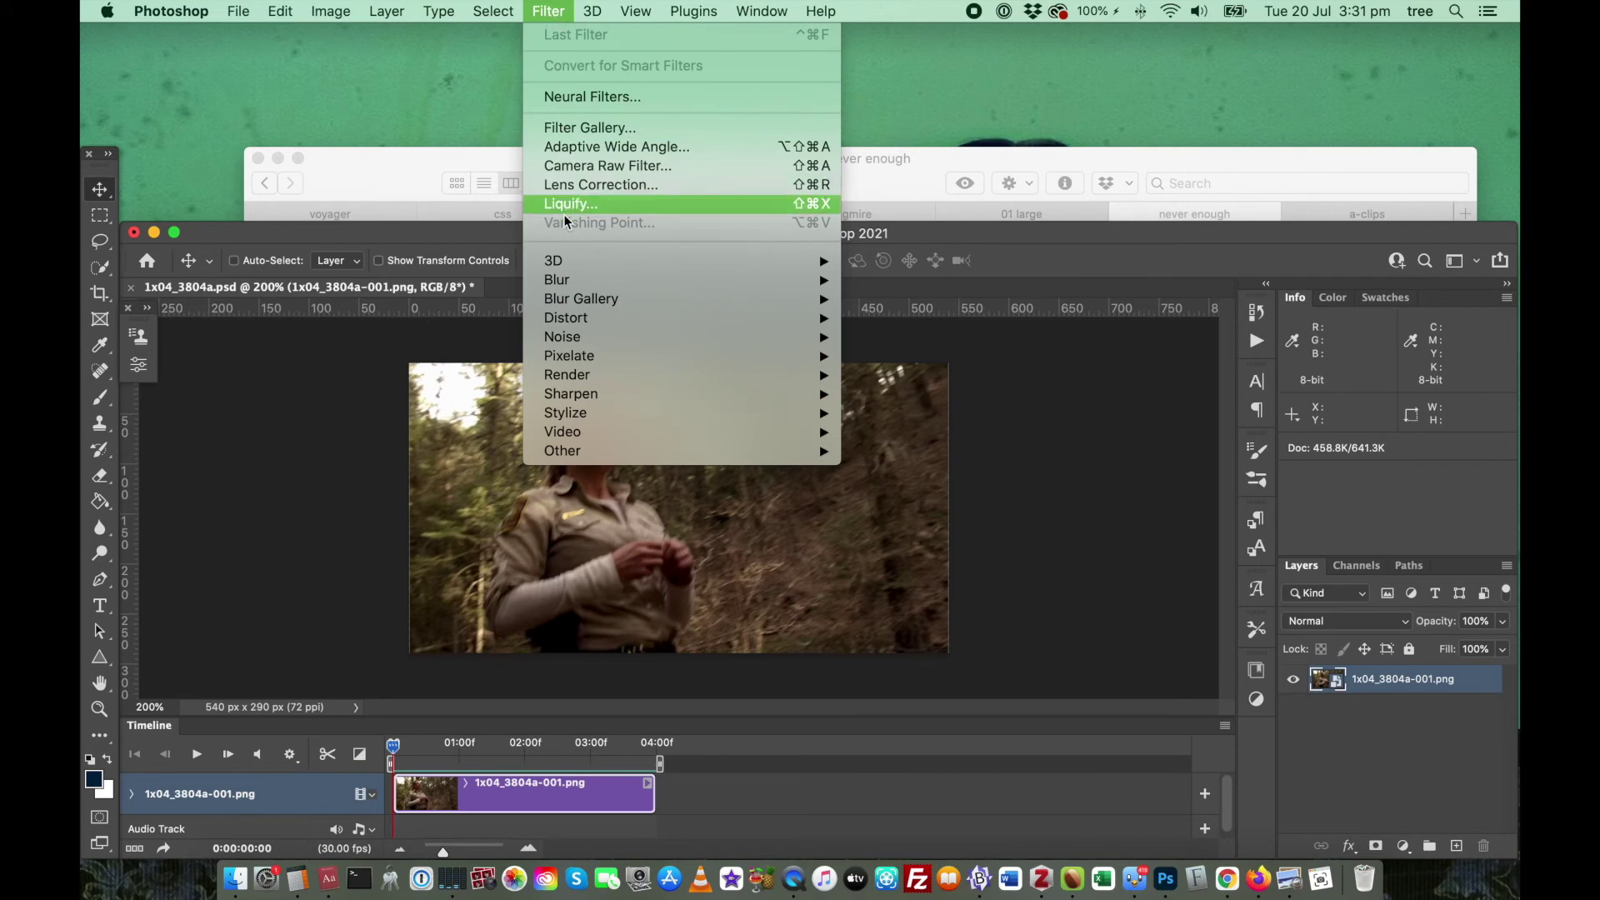
Step: Open Smart Sharpen at Amount 500% and set the Radius to 0.4 px, comparing a larger radius
{"action": "mouse_move", "coordinate": [577, 393]}
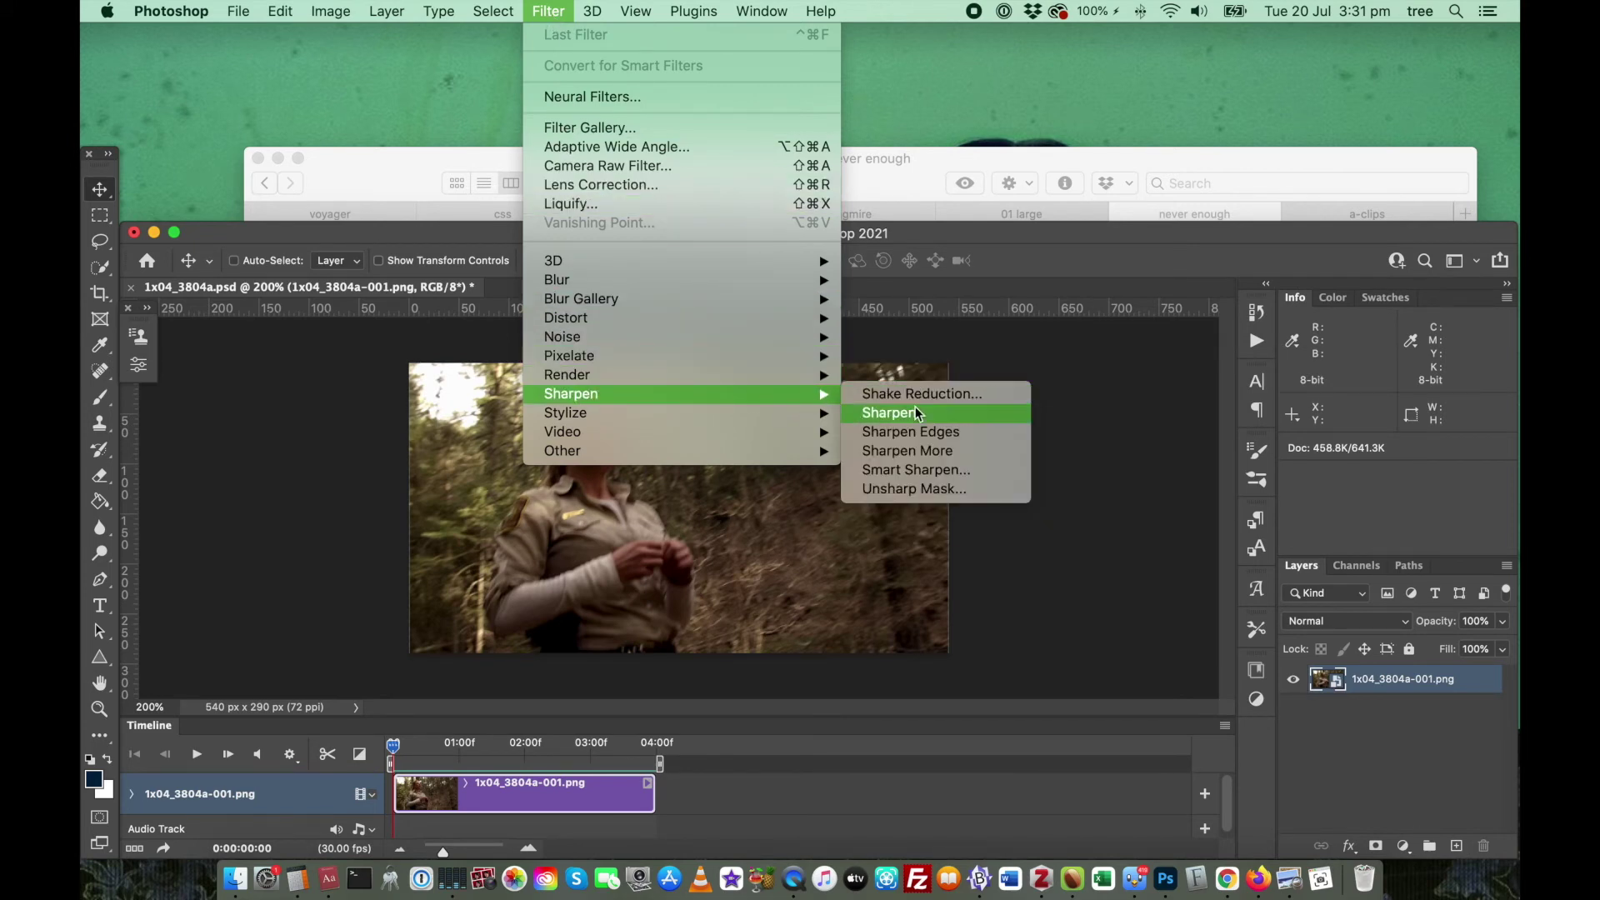
{"action": "left_click", "coordinate": [1012, 470]}
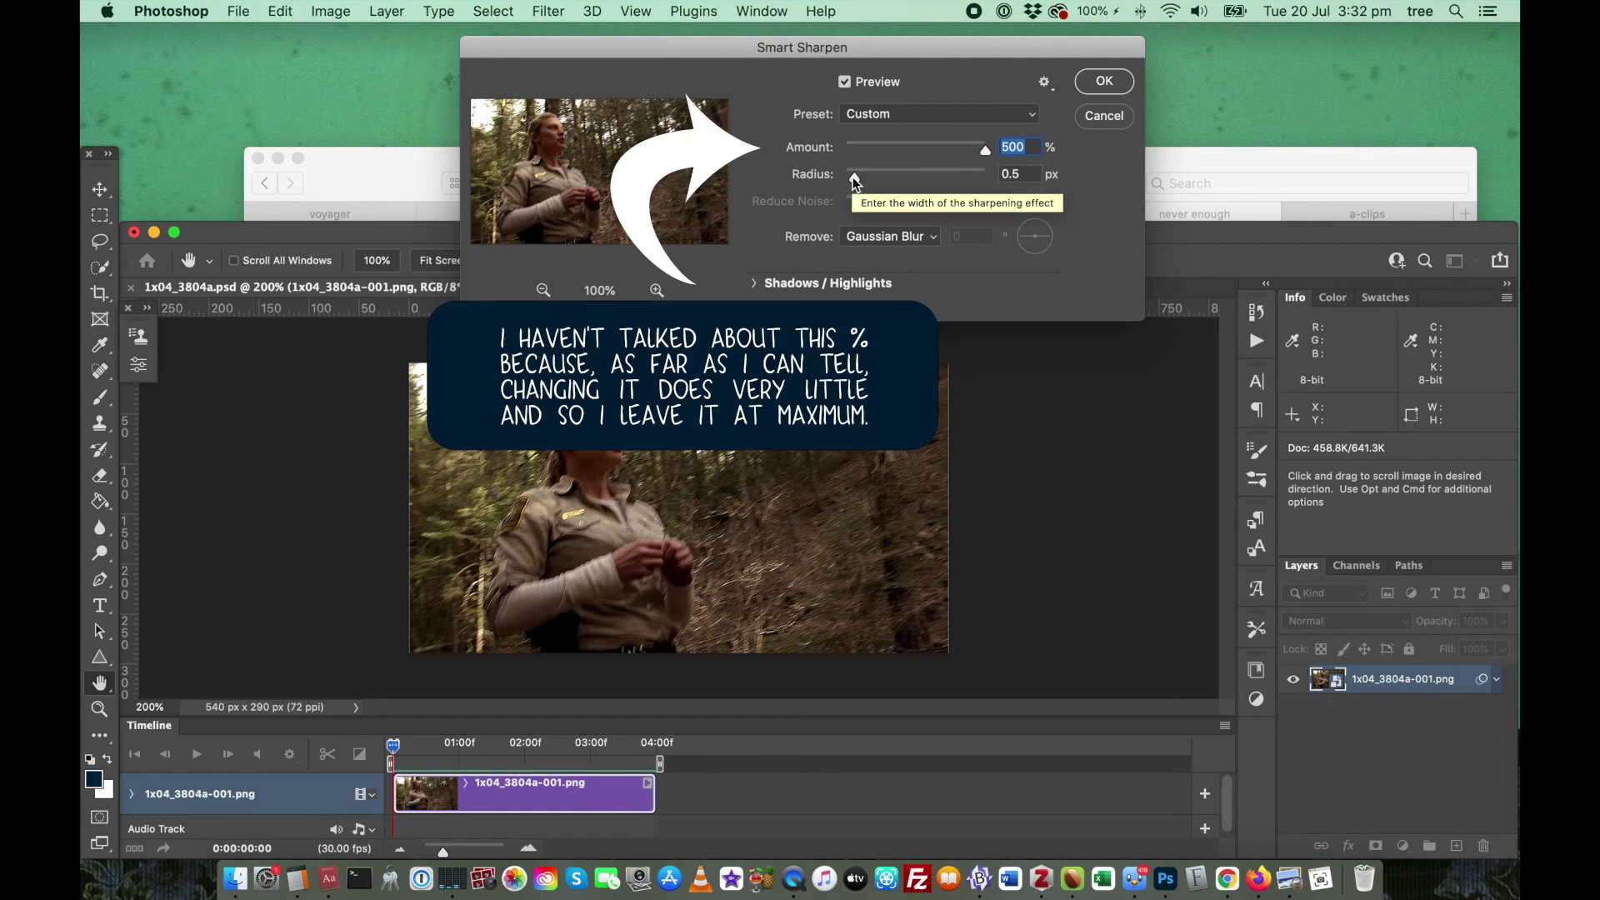
{"action": "left_click_drag", "start_coordinate": [855, 180], "coordinate": [853, 182]}
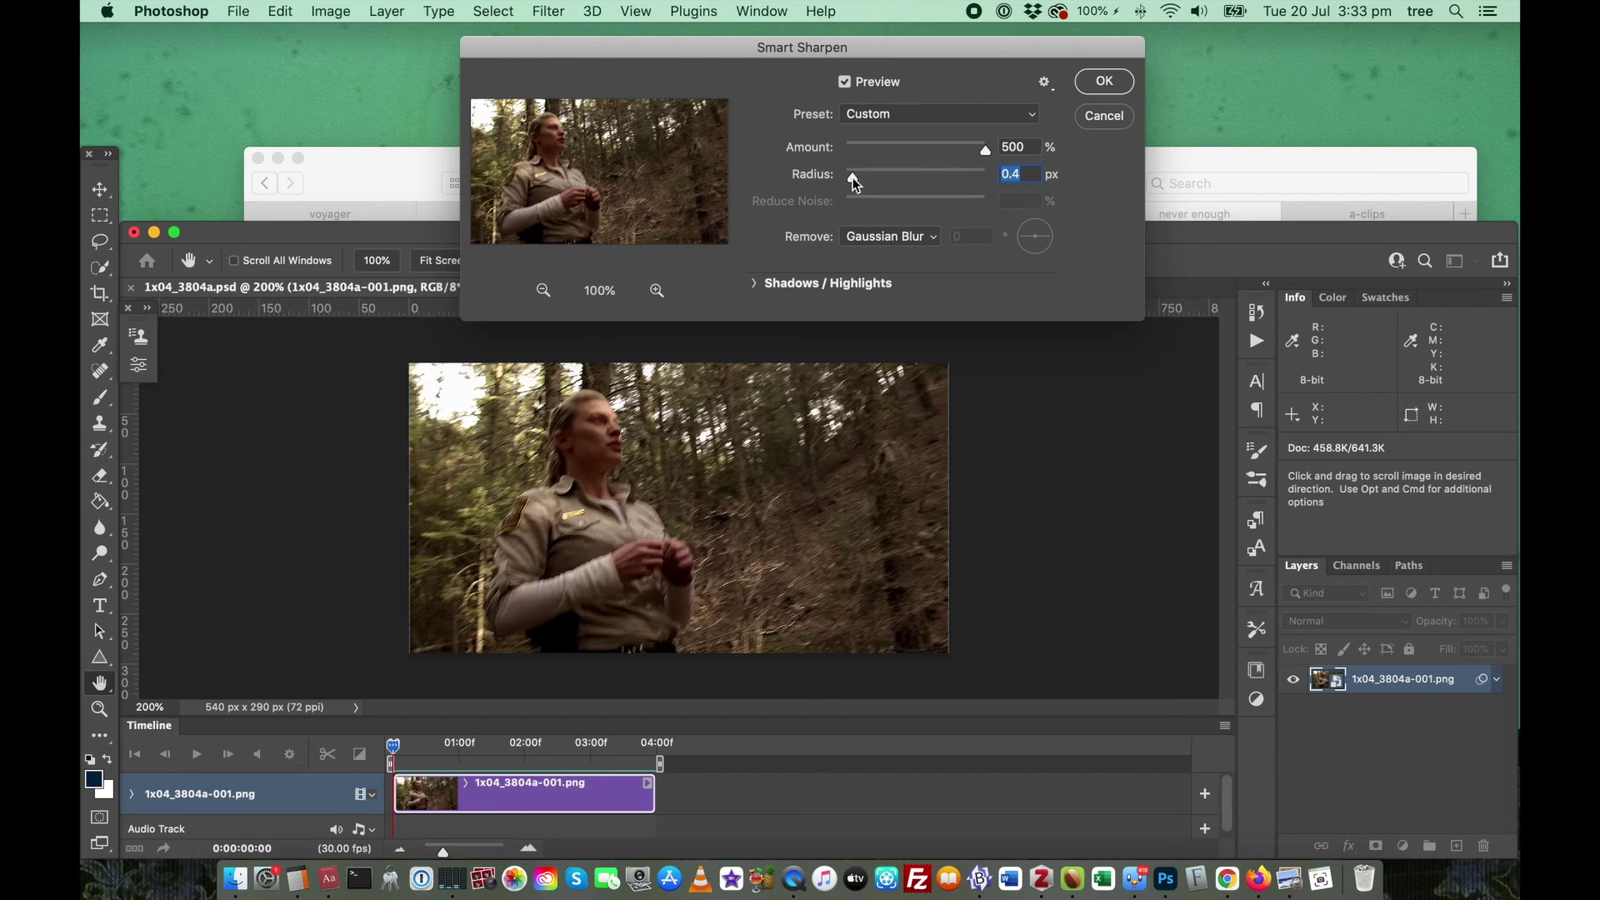
{"action": "left_click_drag", "start_coordinate": [852, 178], "coordinate": [861, 179]}
Step: Apply Smart Sharpen as a smart filter, then hide it to compare before and after
{"action": "left_click", "coordinate": [1109, 85]}
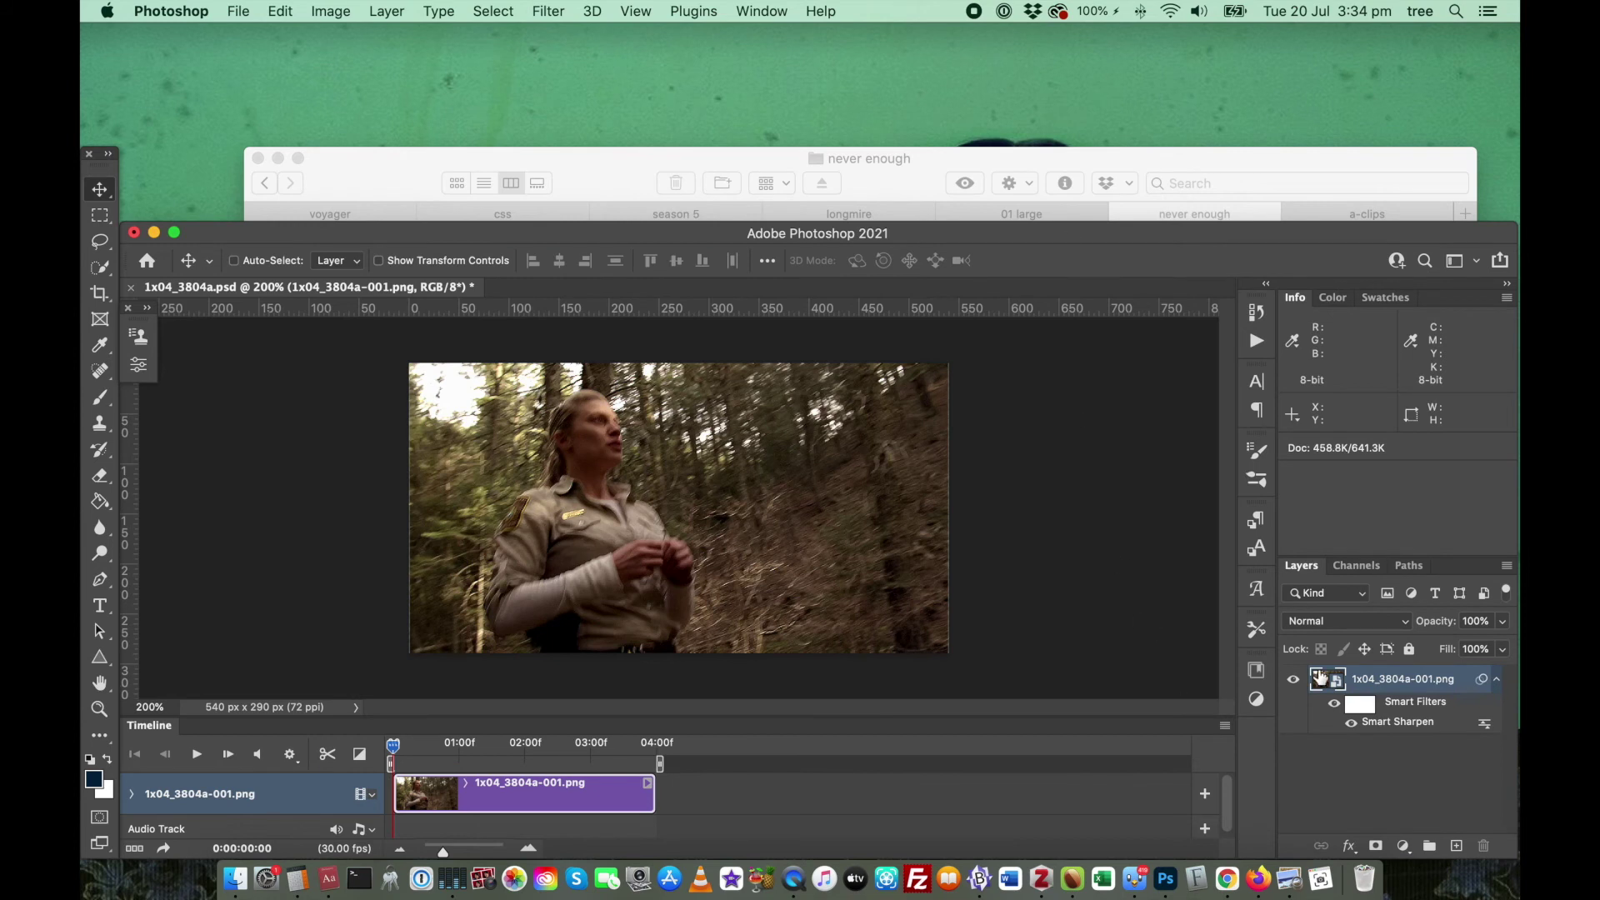
{"action": "left_click", "coordinate": [1350, 723]}
Step: Open Save for Web (Legacy) and play the optimized looping GIF preview
{"action": "left_click", "coordinate": [239, 11]}
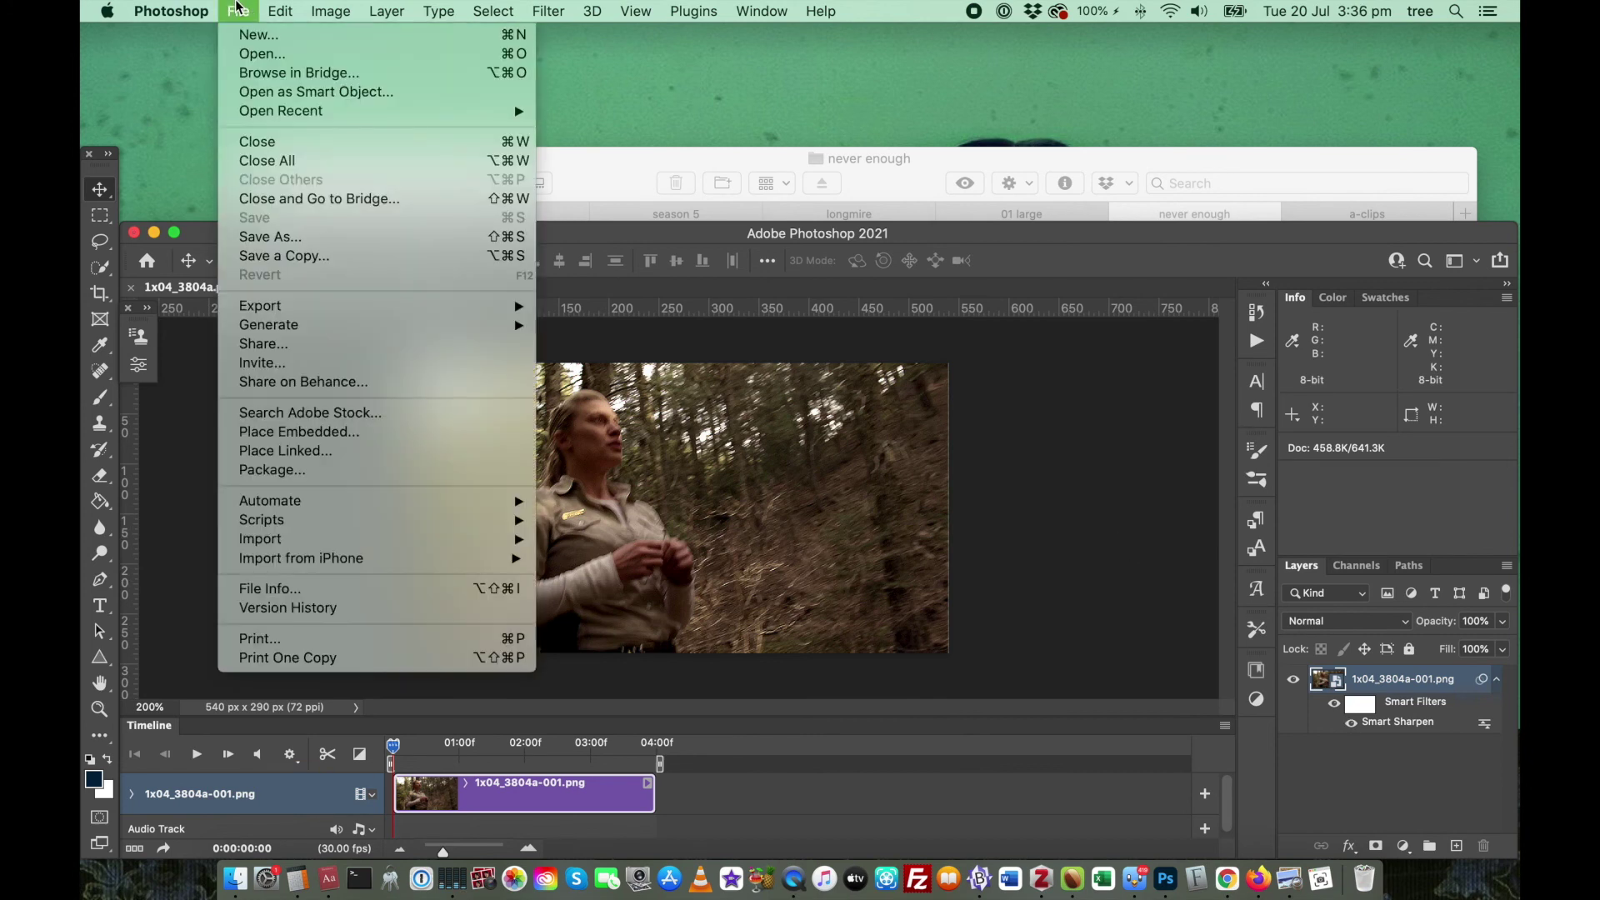
{"action": "mouse_move", "coordinate": [284, 307]}
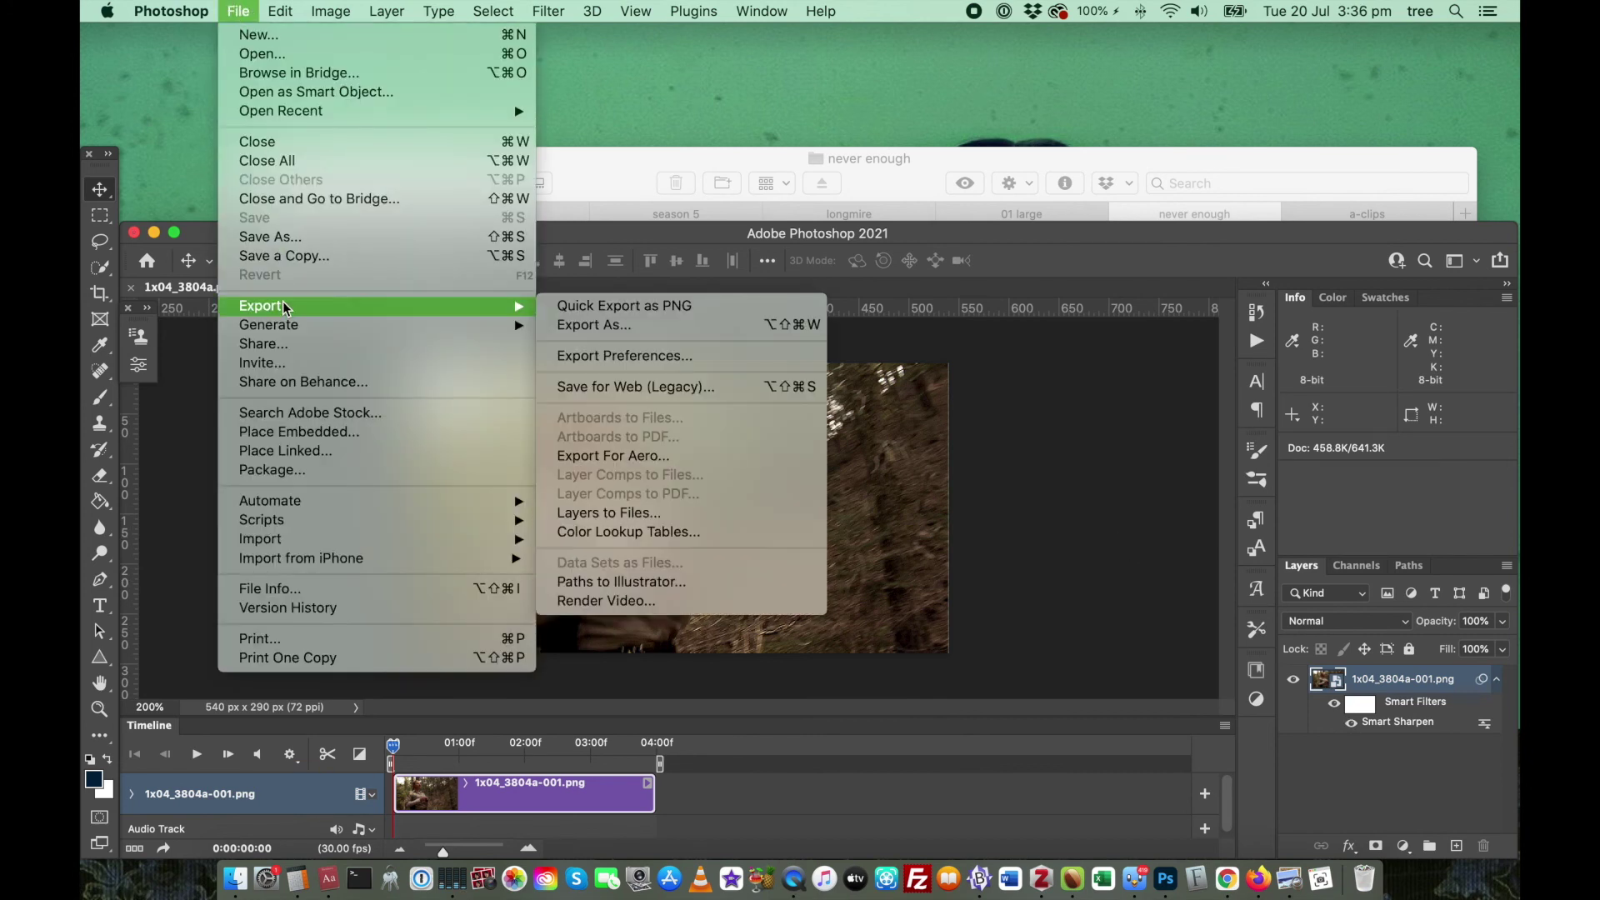
{"action": "left_click", "coordinate": [740, 386]}
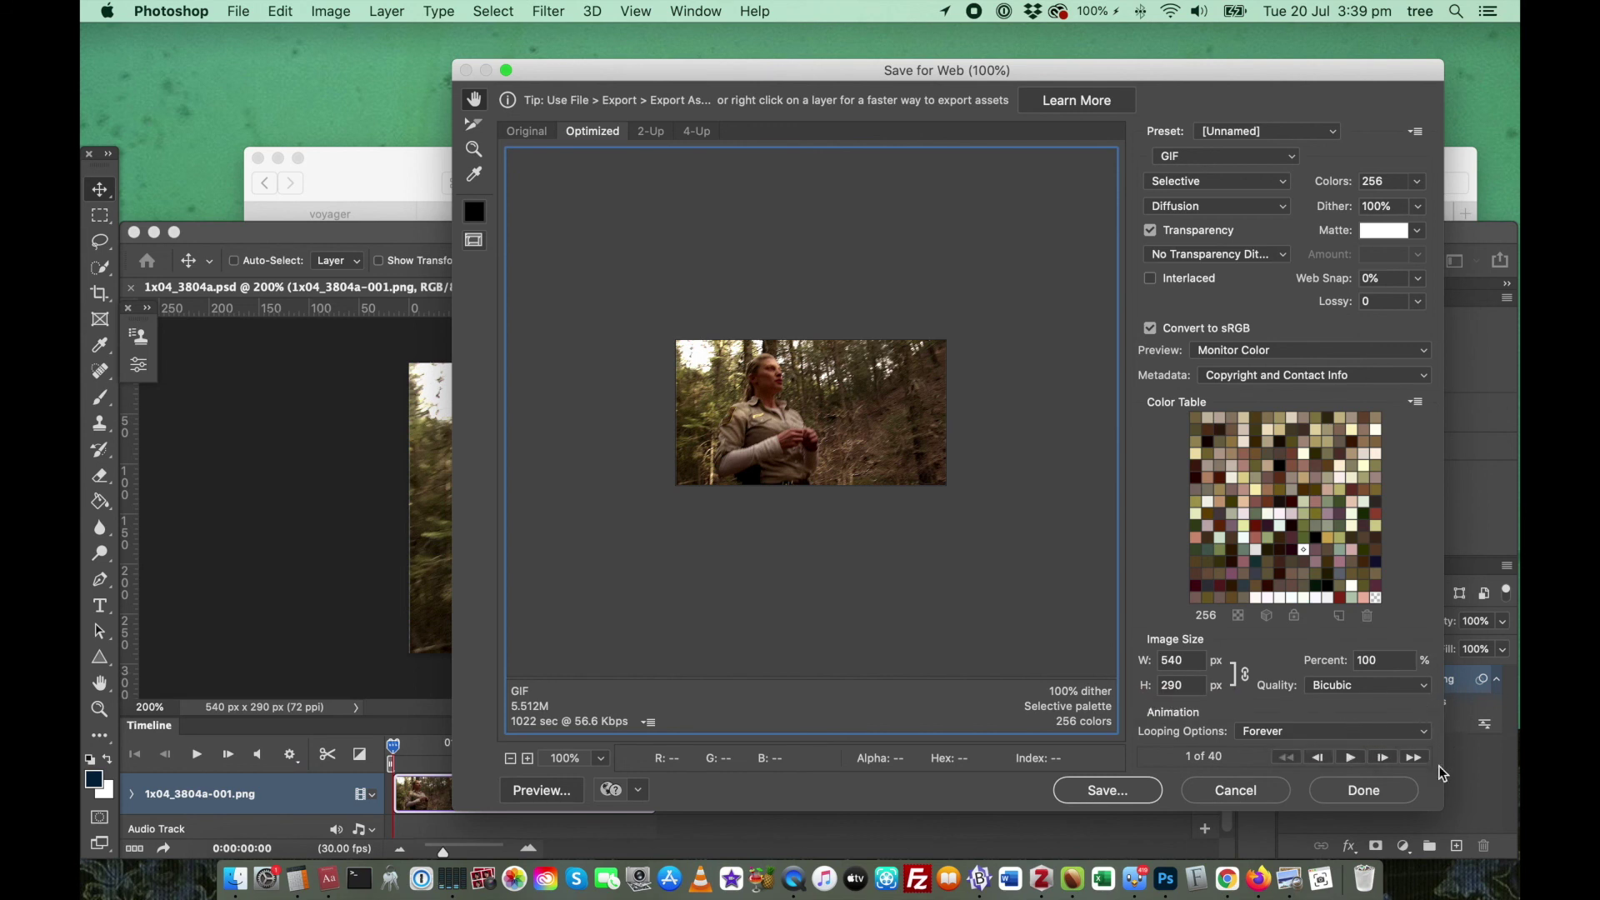
{"action": "left_click", "coordinate": [1350, 757]}
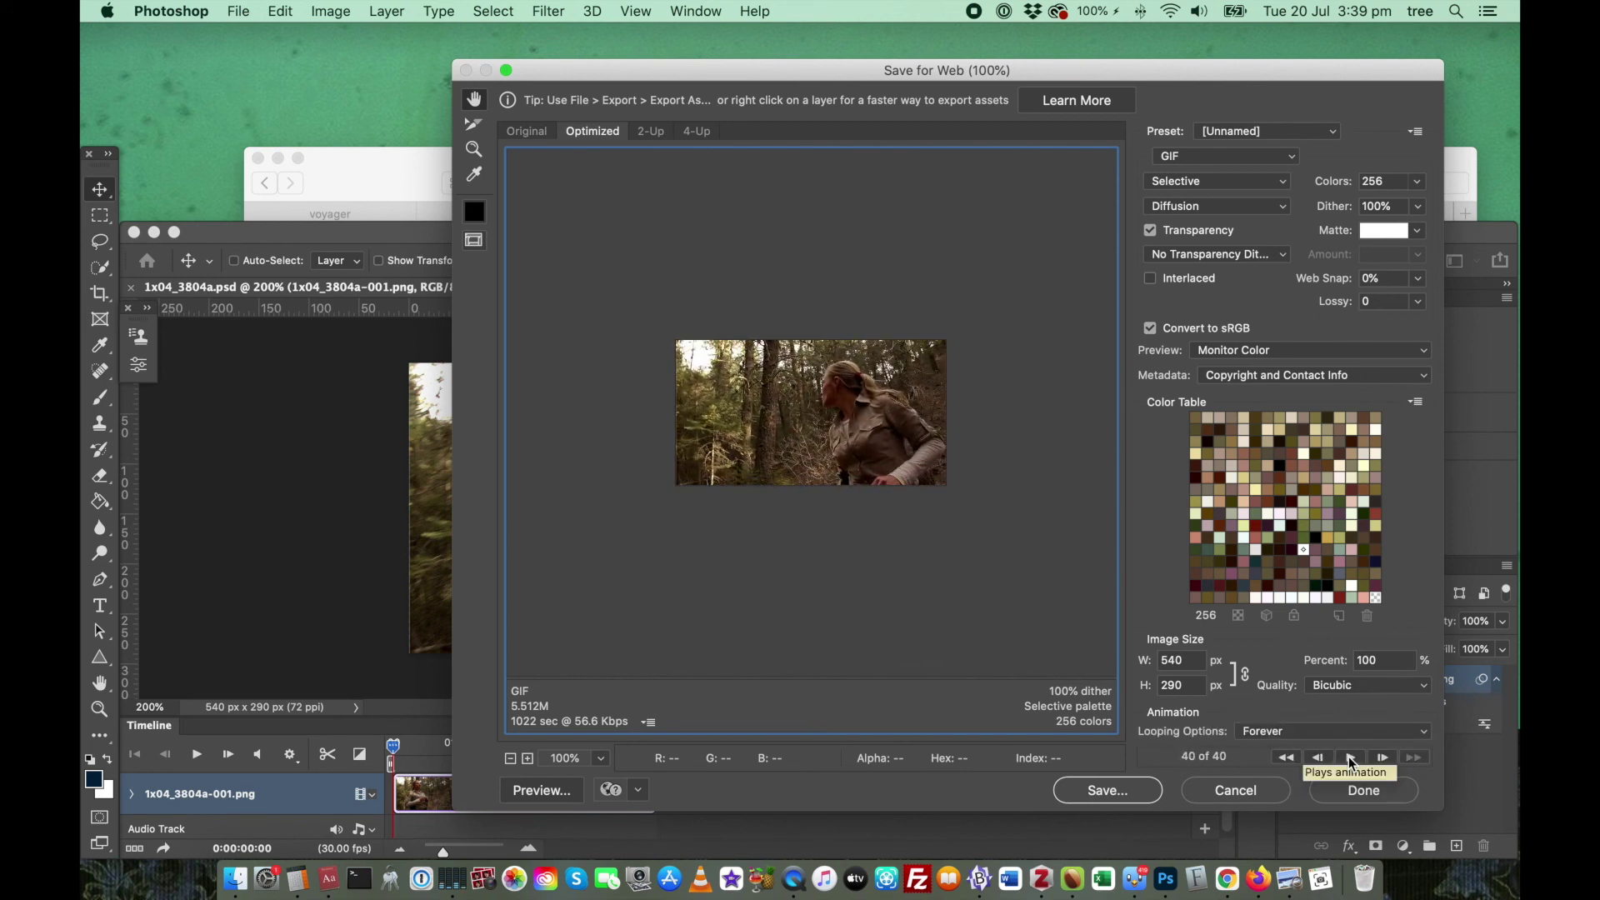
Step: Save the GIF as 1x04_3804a.gif into the never enough folder
{"action": "left_click", "coordinate": [1137, 798]}
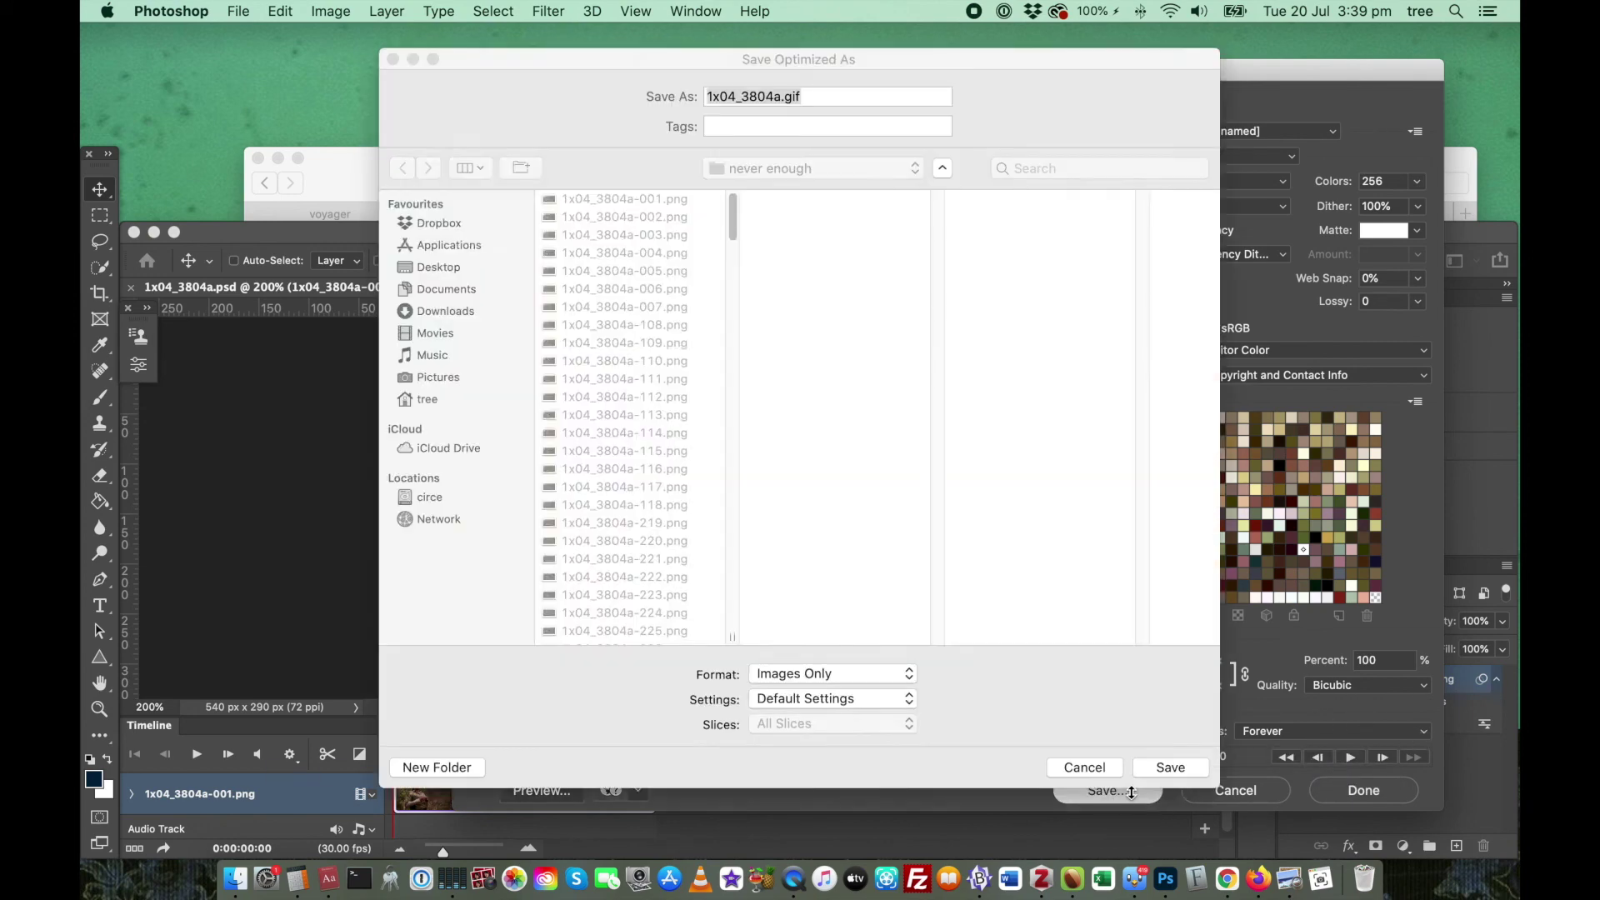
{"action": "left_click", "coordinate": [891, 252]}
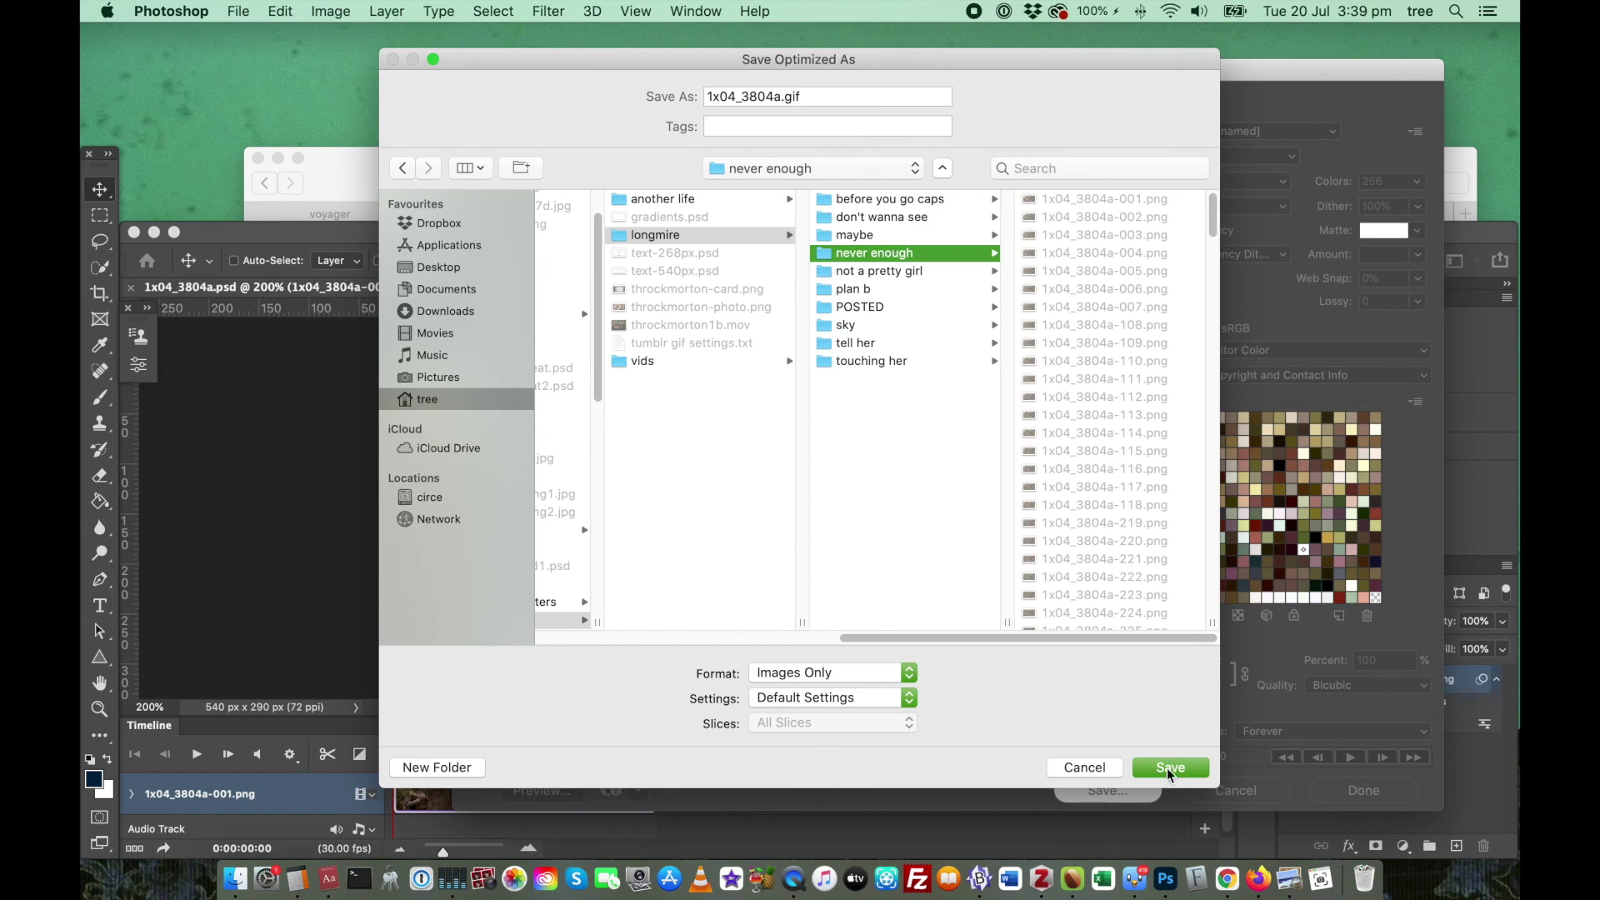
{"action": "left_click", "coordinate": [1169, 768]}
Step: Quick Look 1x04_3804a.gif from the never enough folder in Finder to watch it play
{"action": "left_click", "coordinate": [884, 181]}
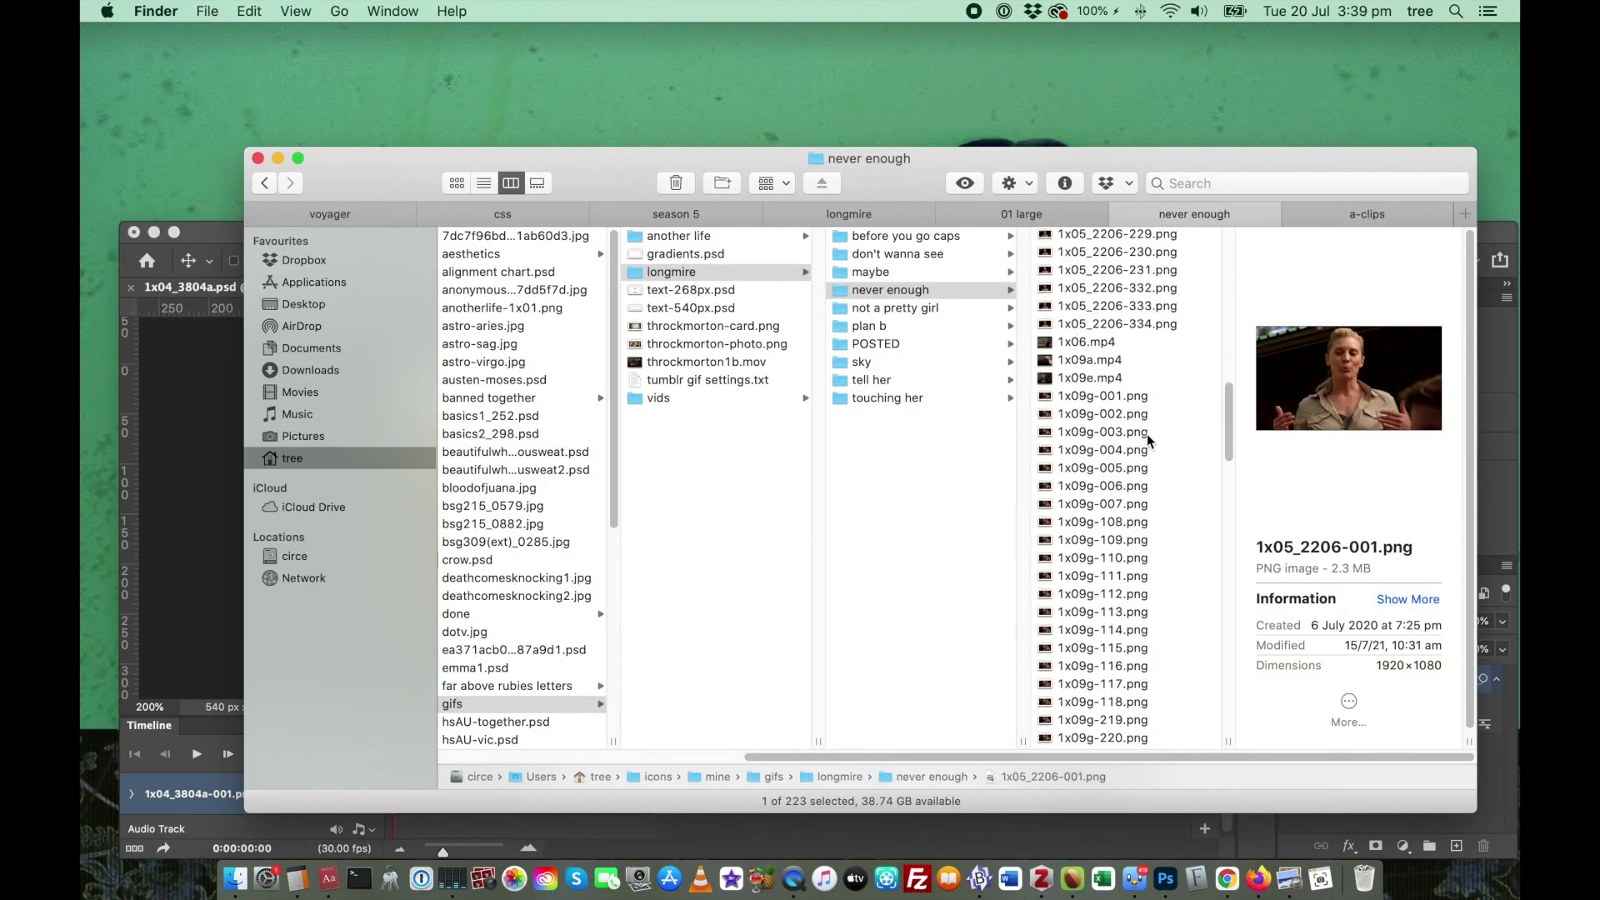
{"action": "left_click", "coordinate": [1137, 391]}
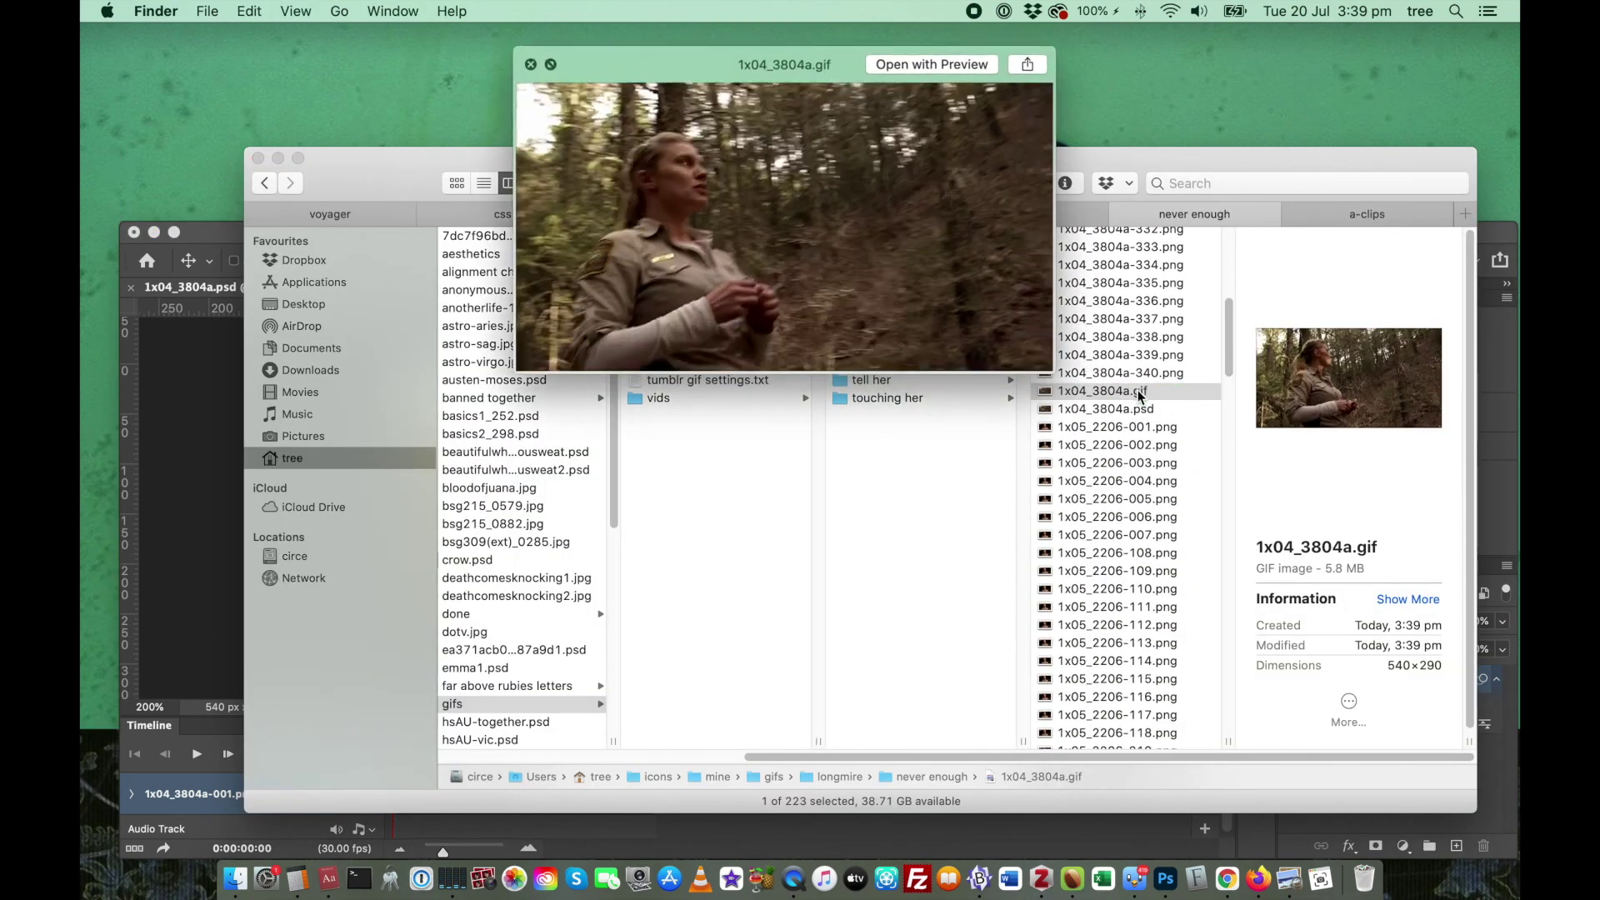
{"action": "key", "text": "space"}
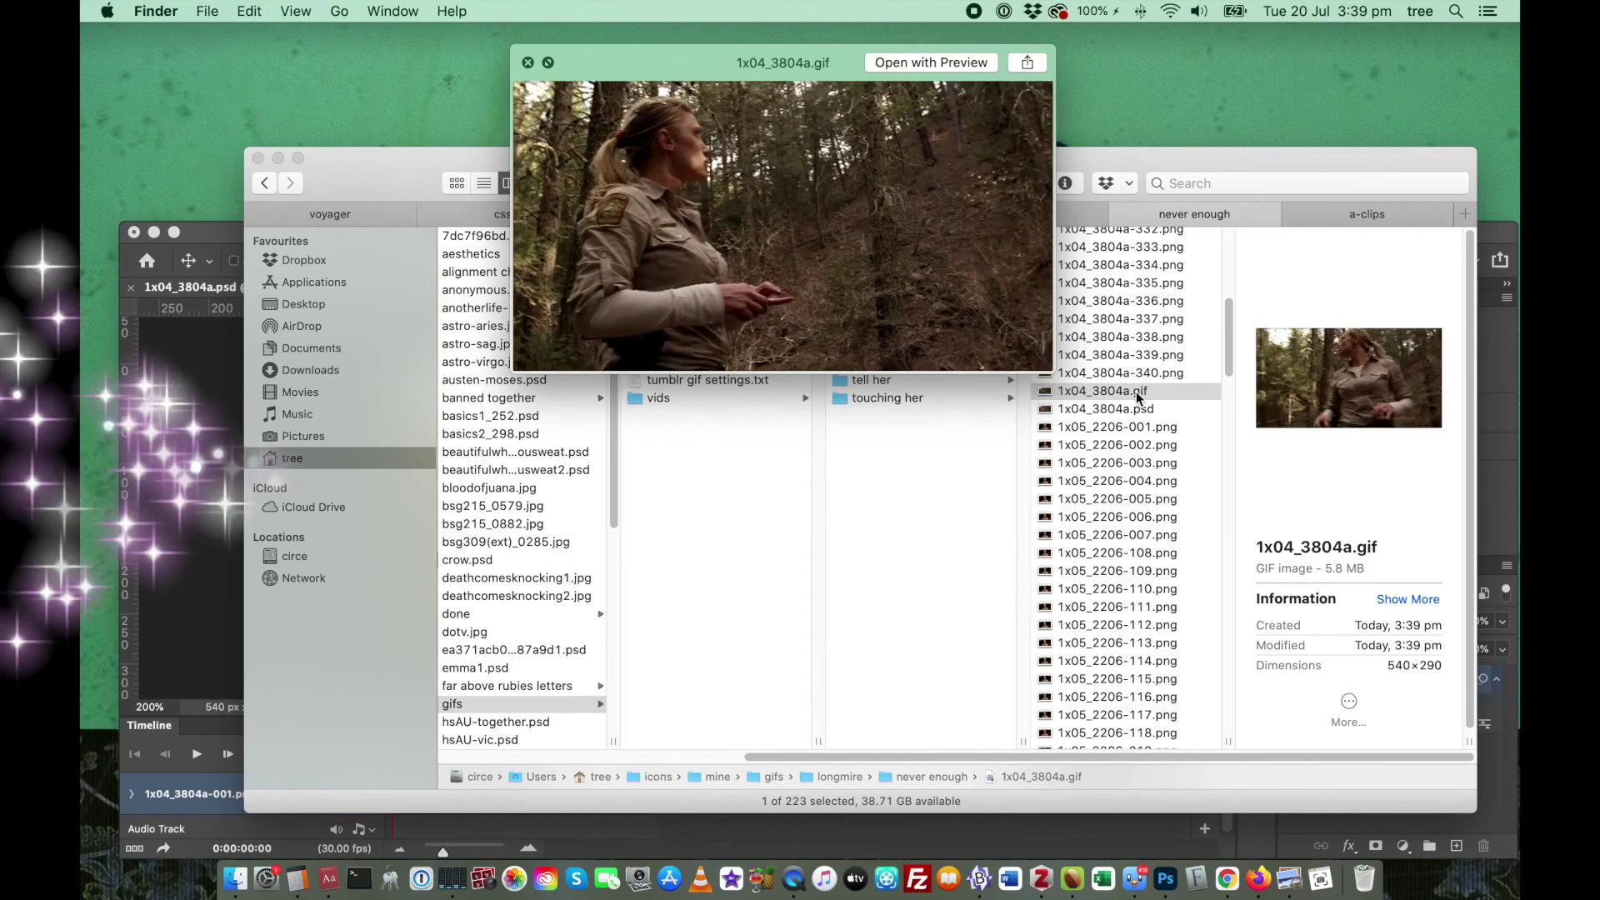